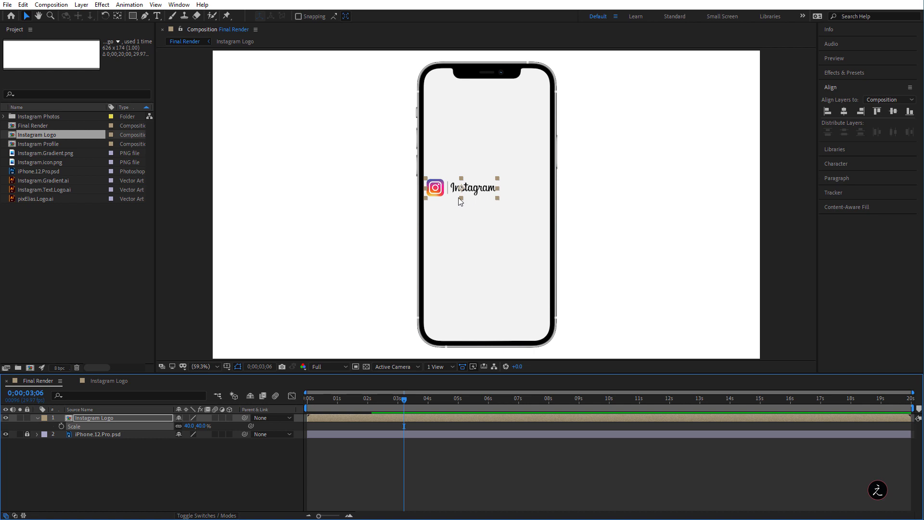
- Position the Instagram logo near the top of the phone screen, just below the notch, and preview the composition from the start
{"action": "left_click_drag", "start_coordinate": [460, 192], "coordinate": [499, 272]}
{"action": "scroll", "coordinate": [493, 99], "scroll_direction": "up", "scroll_amount": 2}
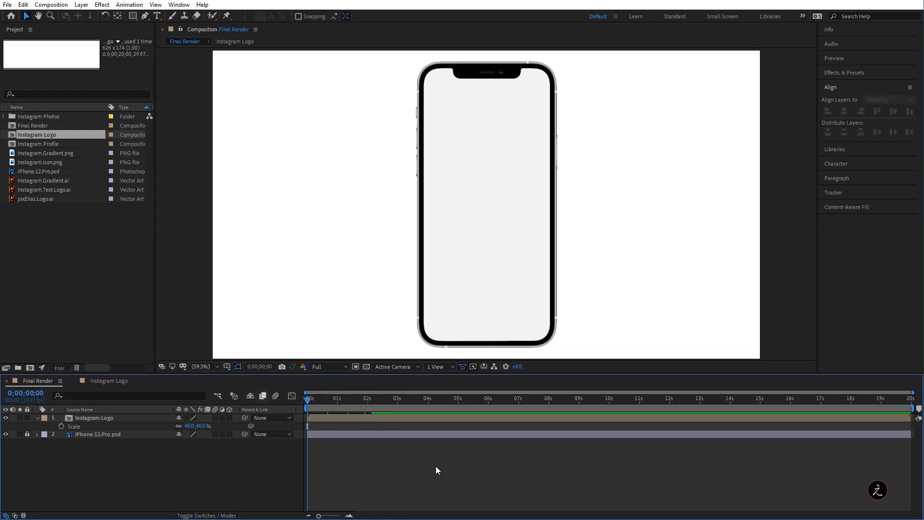
{"action": "key", "text": "space"}
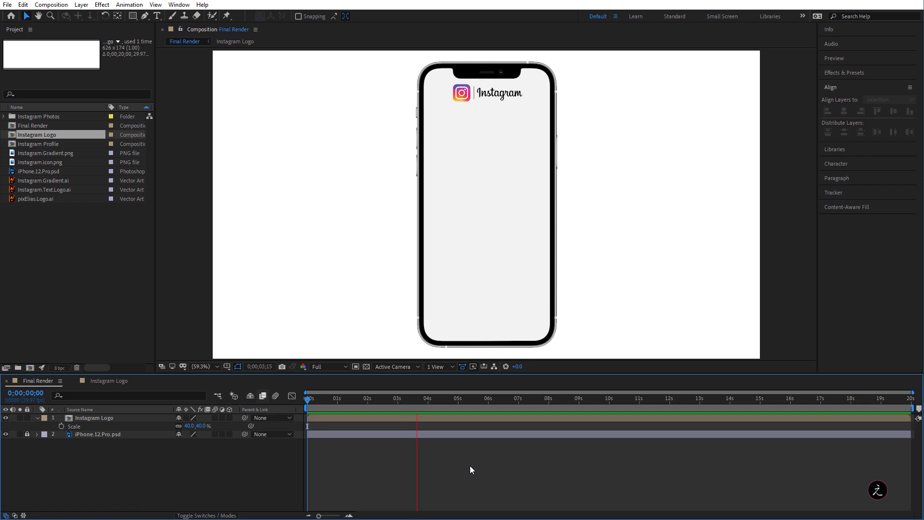
{"action": "key", "text": "space"}
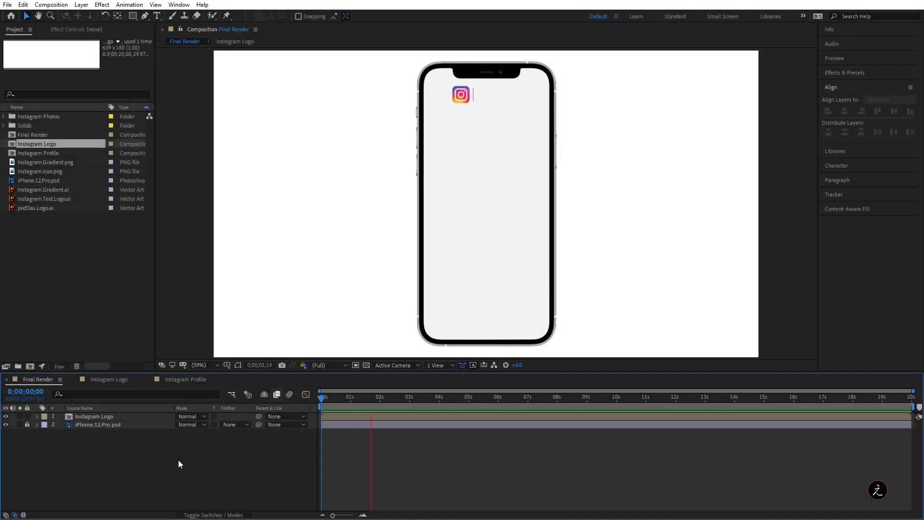
- Replay the Final Render composition from the start to check the logo animation
{"action": "key", "text": "space"}
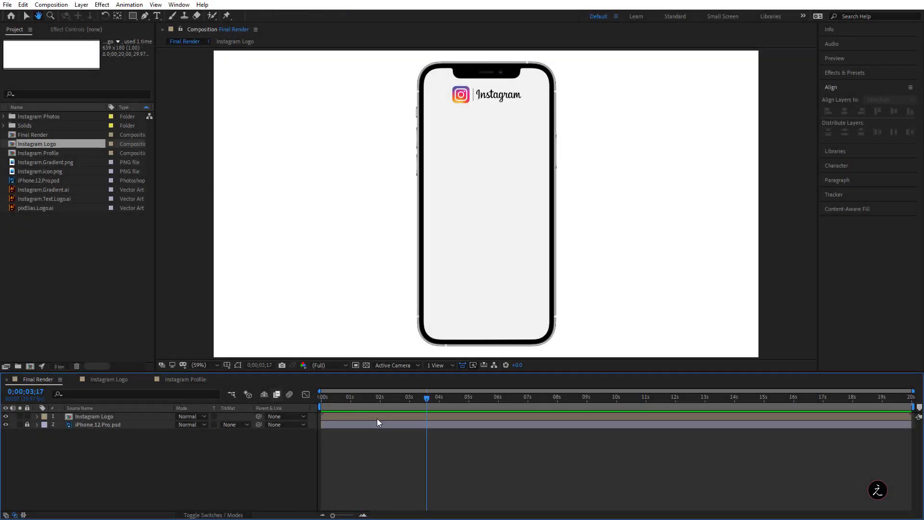
{"action": "left_click_drag", "start_coordinate": [332, 396], "coordinate": [313, 398]}
{"action": "key", "text": "space"}
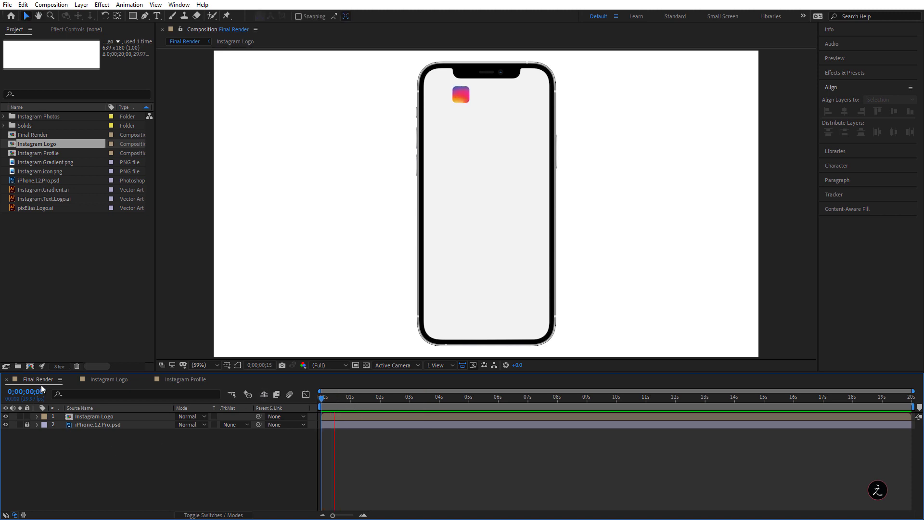
{"action": "key", "text": "space"}
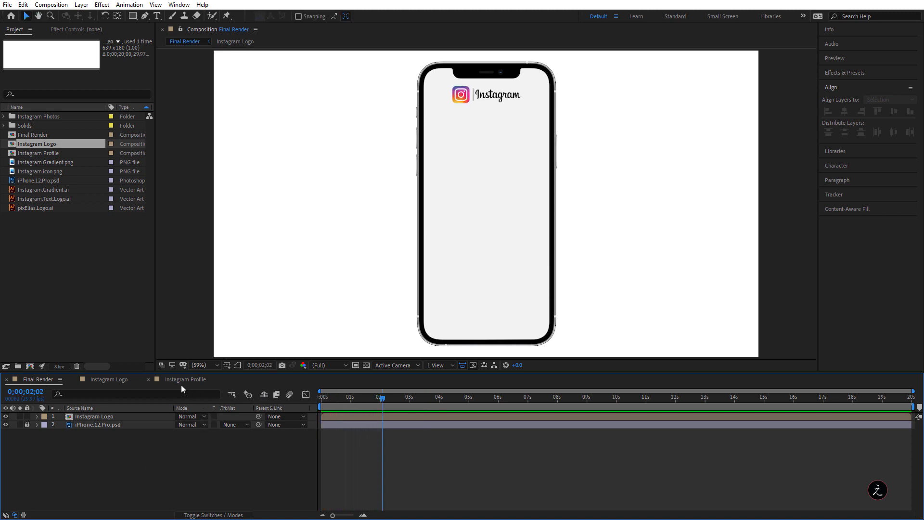
- In the Instagram Profile composition, add an Opacity keyframe of 0% to the pixElias.Logo layer at the start
{"action": "left_click", "coordinate": [178, 380]}
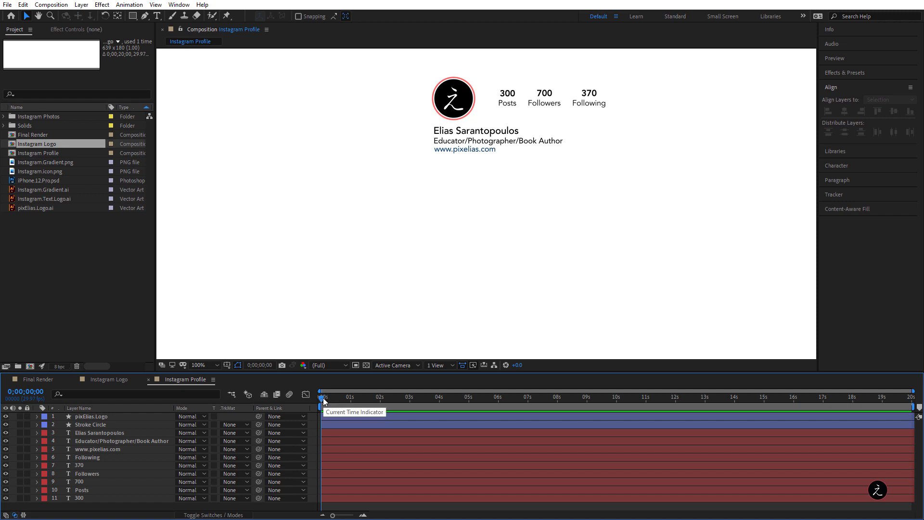
{"action": "left_click", "coordinate": [138, 416]}
{"action": "left_click", "coordinate": [136, 418]}
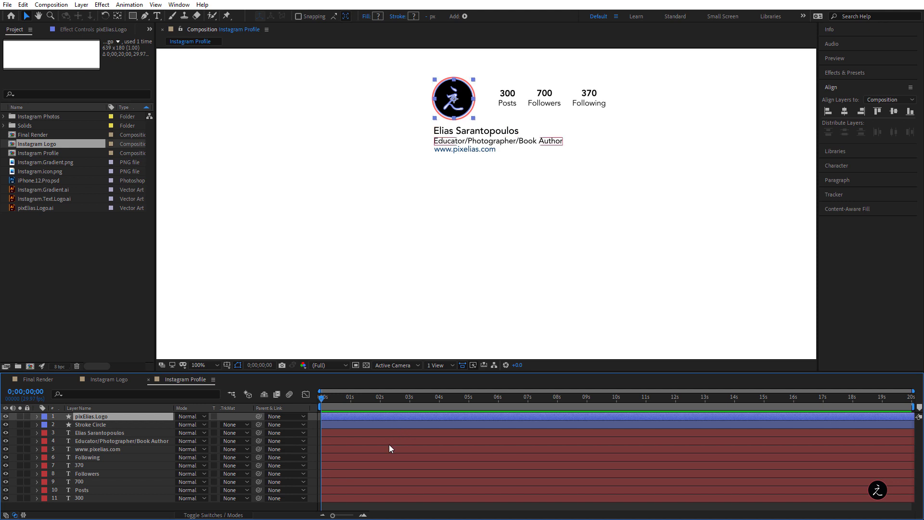
{"action": "key", "text": "t"}
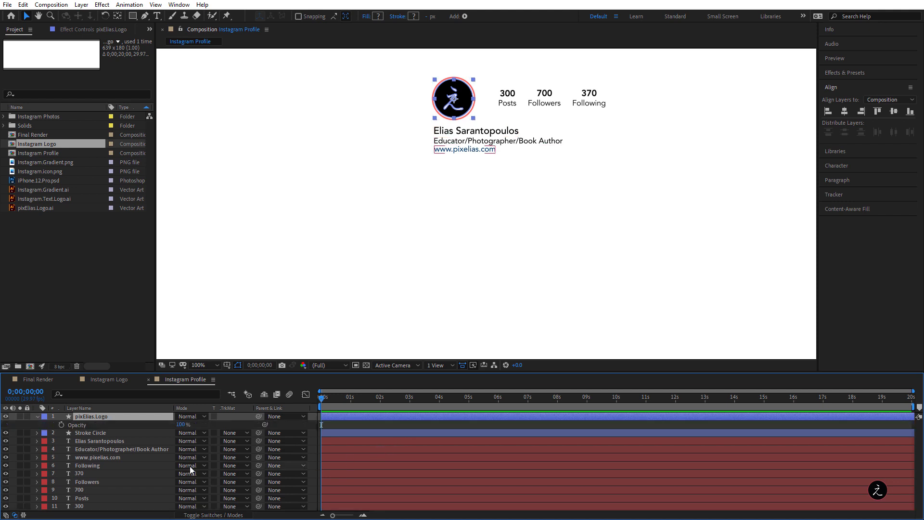
{"action": "left_click", "coordinate": [61, 425]}
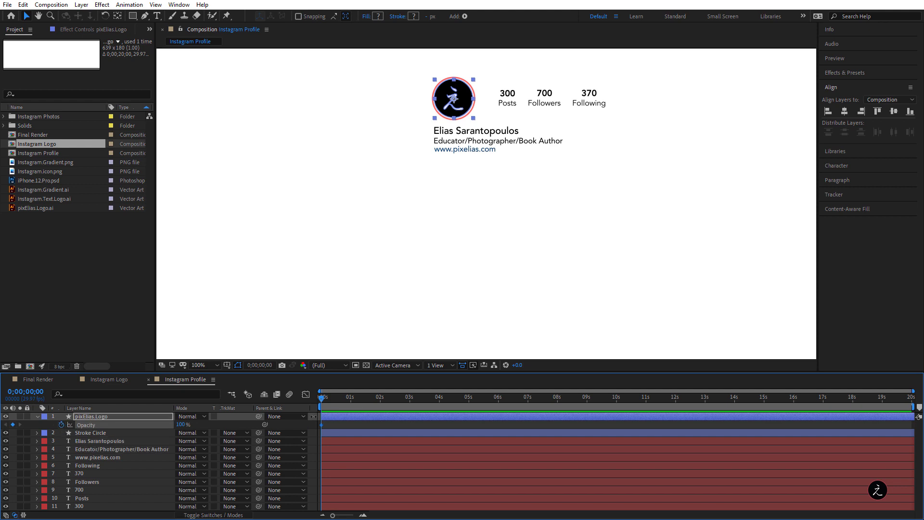
{"action": "left_click", "coordinate": [187, 424]}
{"action": "type", "text": "0"}
{"action": "key", "text": "Return"}
- Set the pixElias.Logo layer's Opacity to 100% at 0;00;00;29 and preview the fade from the start
{"action": "left_click_drag", "start_coordinate": [321, 397], "coordinate": [351, 397]}
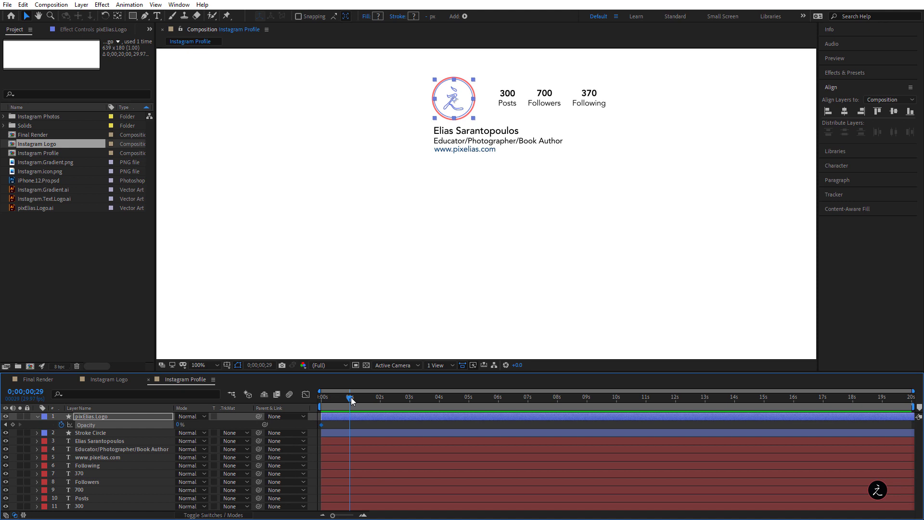
{"action": "left_click", "coordinate": [180, 425]}
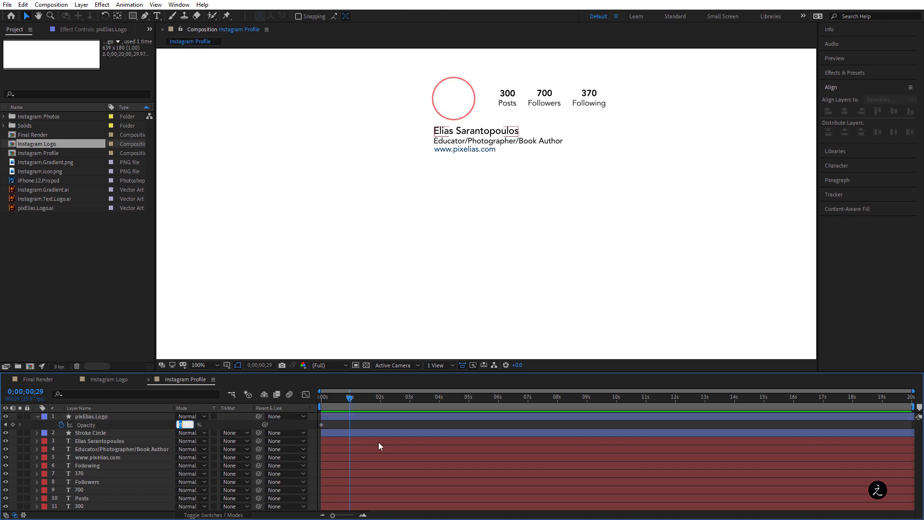
{"action": "type", "text": "100"}
{"action": "key", "text": "Return"}
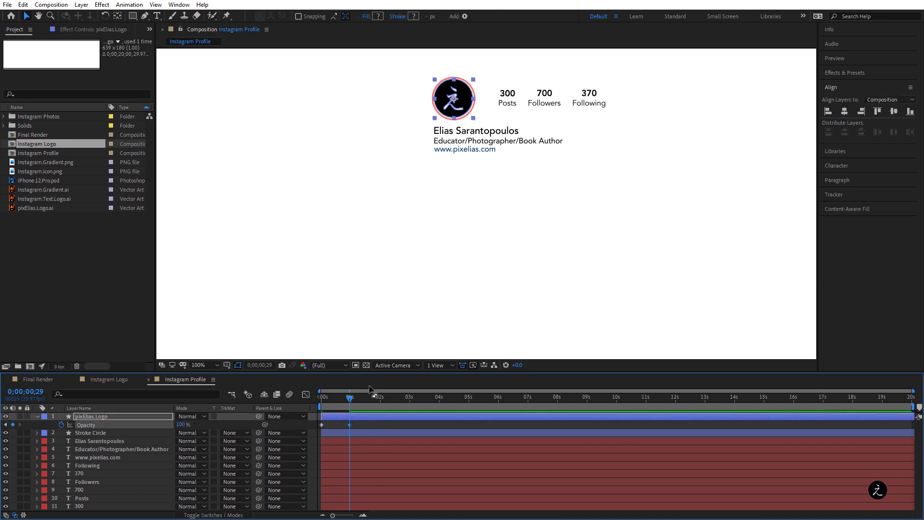
{"action": "left_click_drag", "start_coordinate": [350, 399], "coordinate": [322, 398]}
{"action": "key", "text": "space"}
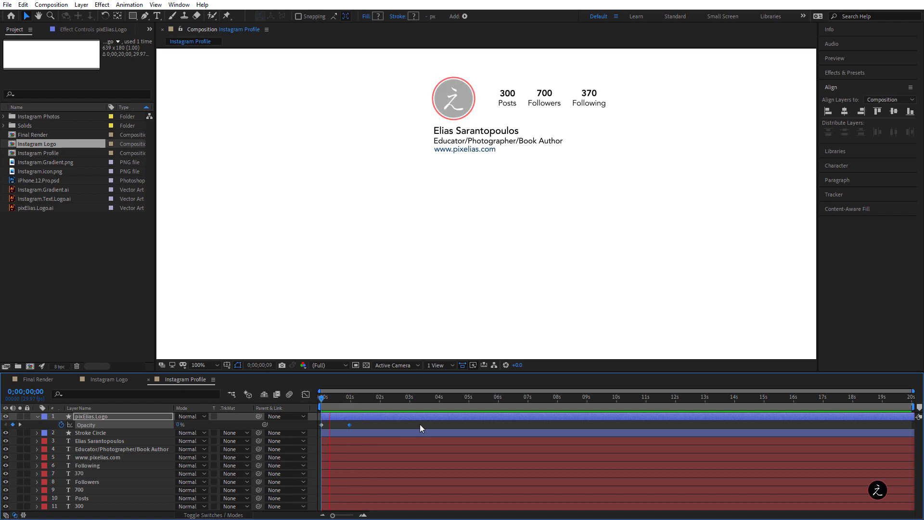
- Add a Trim Paths operator to the Stroke Circle shape layer
{"action": "left_click", "coordinate": [88, 432]}
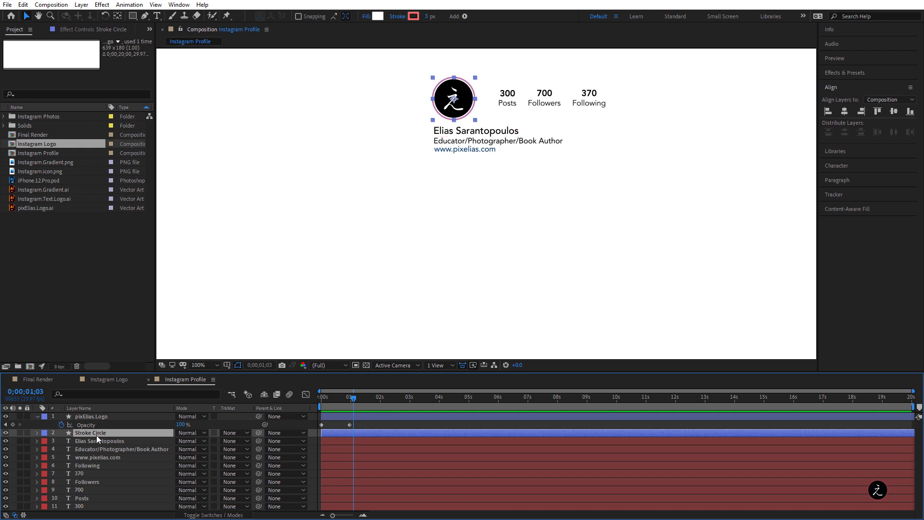
{"action": "left_click", "coordinate": [36, 434]}
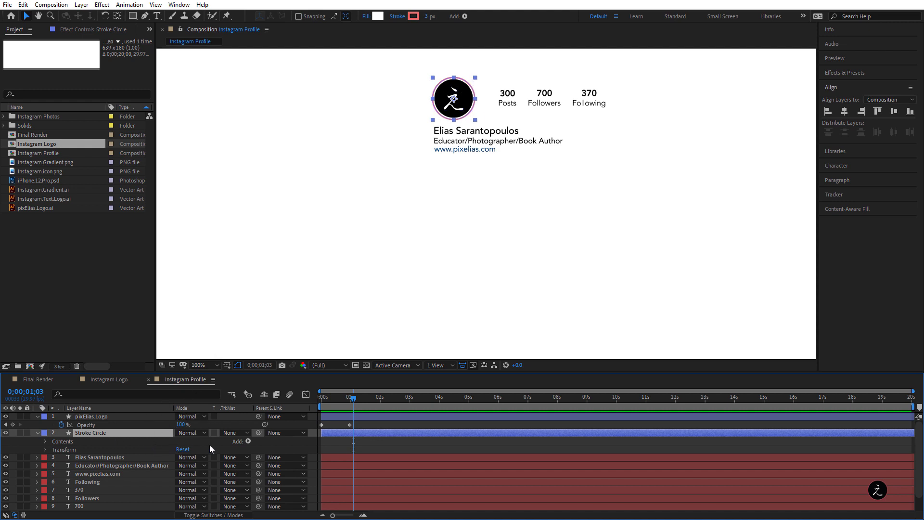
{"action": "left_click", "coordinate": [248, 441]}
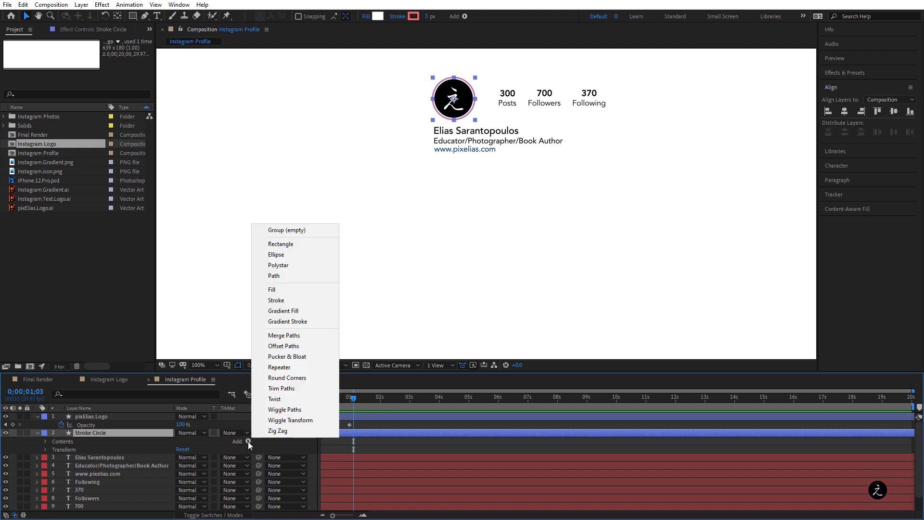
{"action": "left_click", "coordinate": [322, 388]}
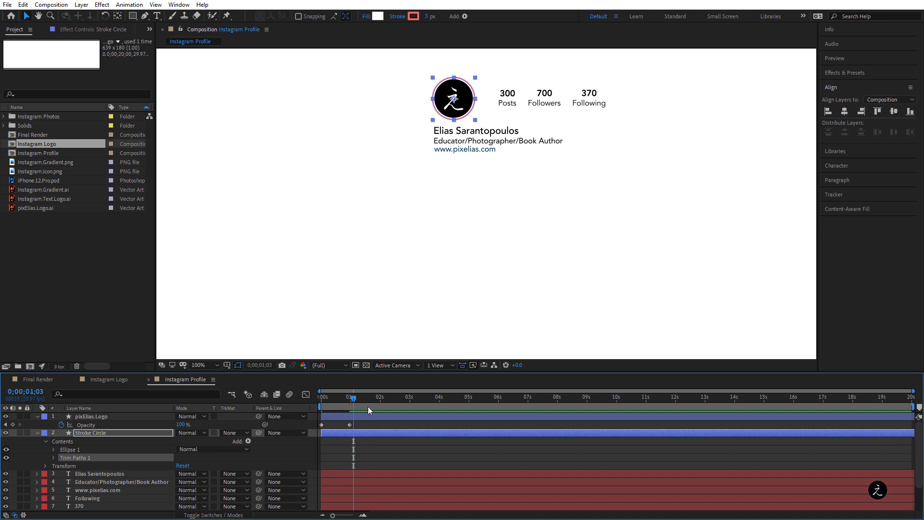
- Enable keyframing for the Trim Paths End and Offset properties of Stroke Circle at 0;00;00;28
{"action": "left_click", "coordinate": [349, 399]}
{"action": "left_click_drag", "start_coordinate": [347, 400], "coordinate": [348, 399]}
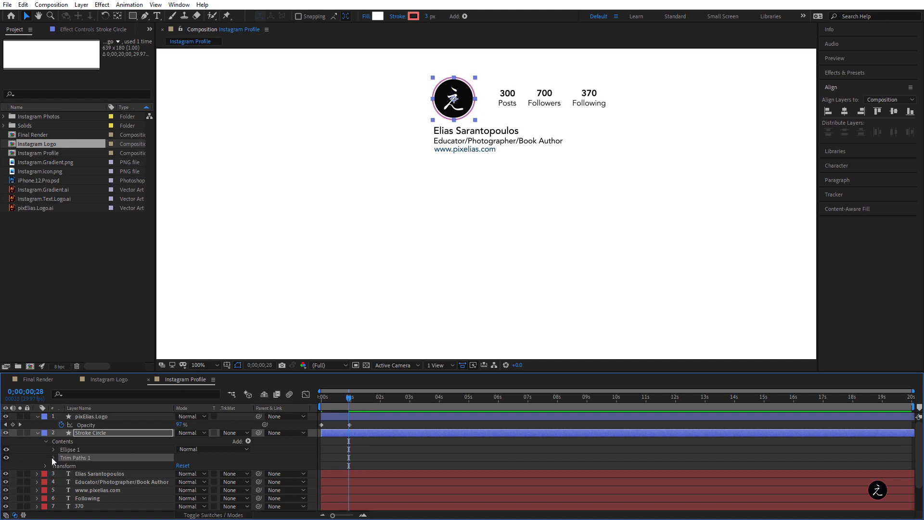
{"action": "left_click", "coordinate": [53, 457]}
{"action": "left_click", "coordinate": [82, 475]}
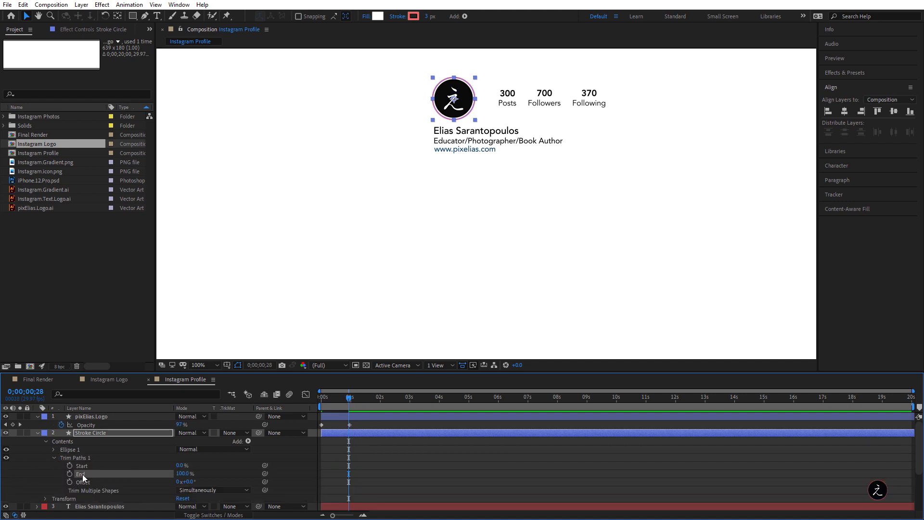
{"action": "left_click", "coordinate": [70, 474]}
{"action": "left_click", "coordinate": [70, 482]}
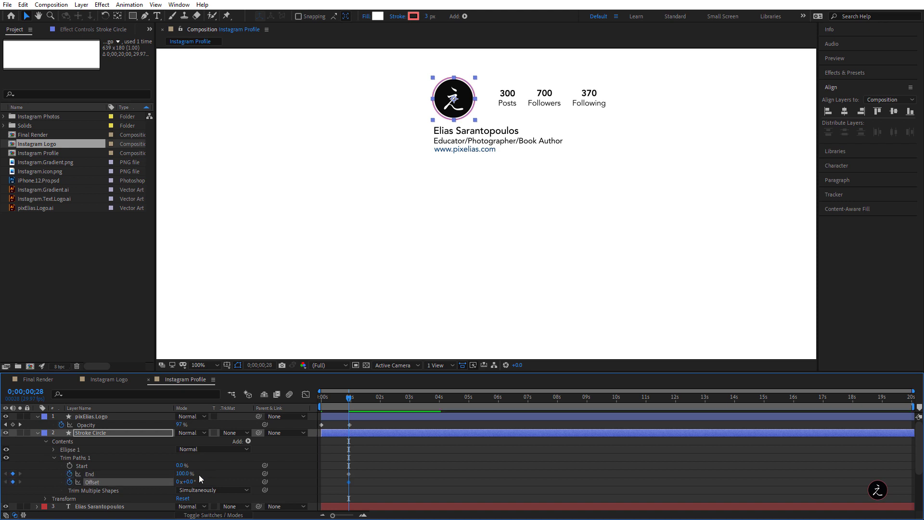
- Set the Trim Paths End to 0% and Offset to 90° for the first pair of keyframes
{"action": "left_click", "coordinate": [183, 474]}
{"action": "type", "text": "0"}
{"action": "key", "text": "Return"}
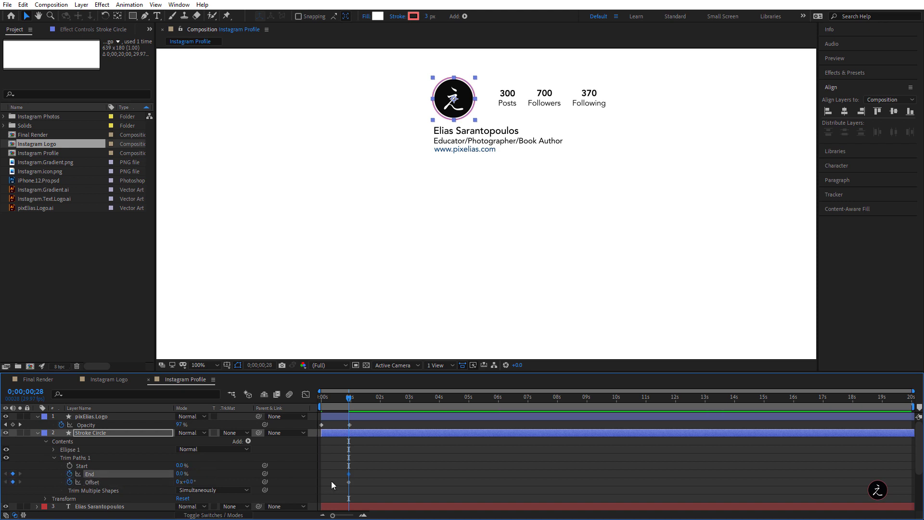
{"action": "left_click", "coordinate": [190, 482]}
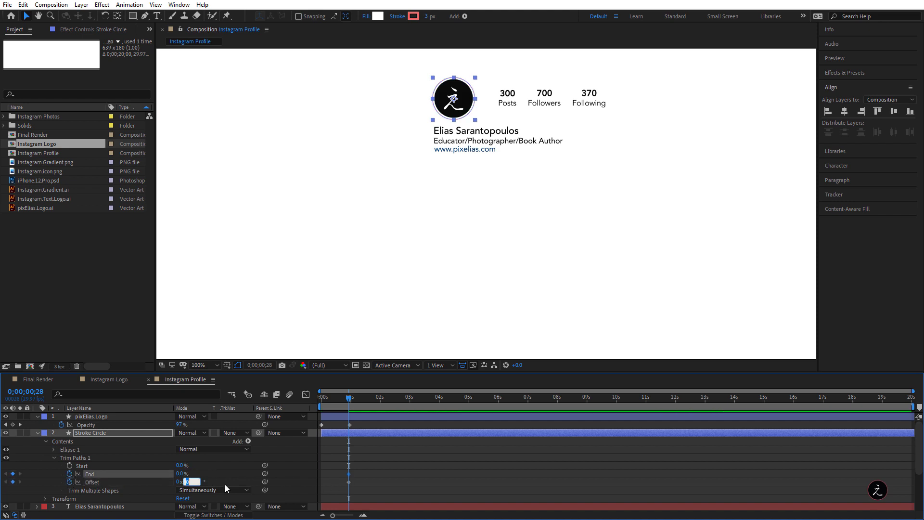
{"action": "type", "text": "90"}
{"action": "key", "text": "Return"}
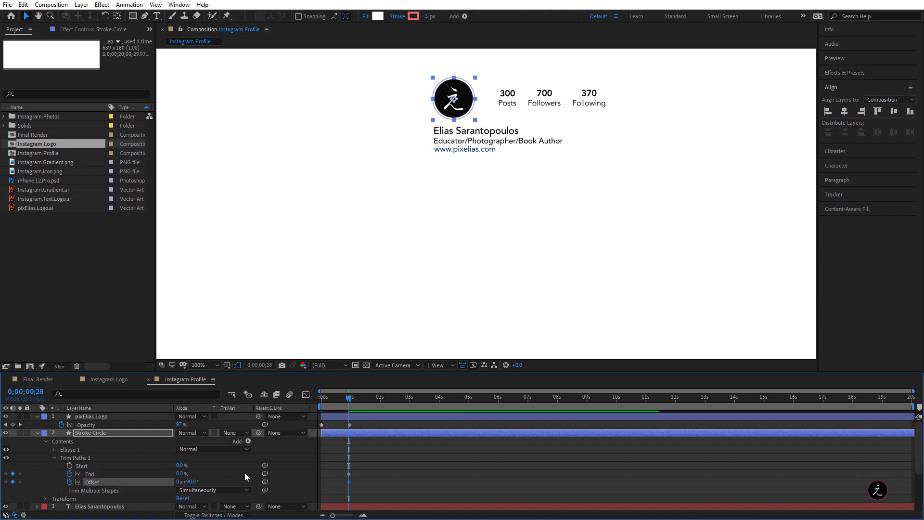
- At 0;00;01;25, set the Stroke Circle's Trim Paths End to 100% and Offset to 0°
{"action": "left_click_drag", "start_coordinate": [351, 399], "coordinate": [375, 397]}
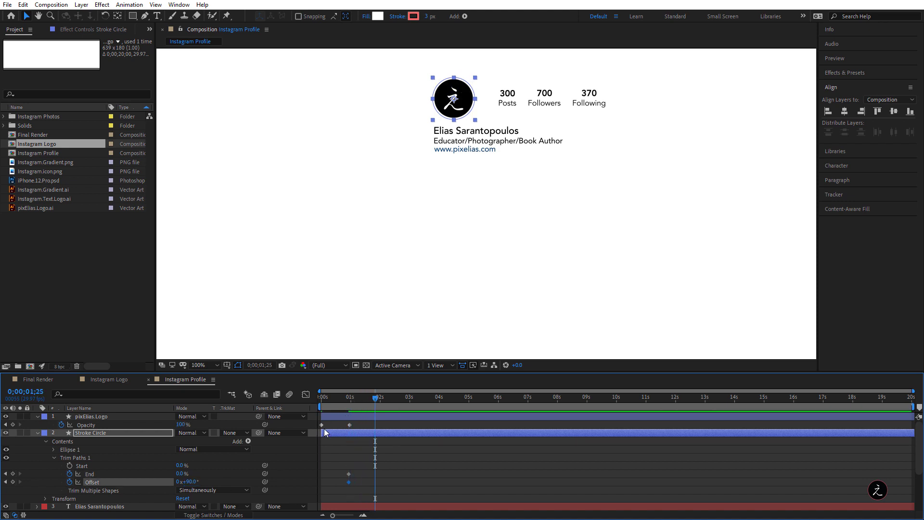
{"action": "left_click", "coordinate": [179, 474]}
{"action": "type", "text": "100"}
{"action": "key", "text": "Return"}
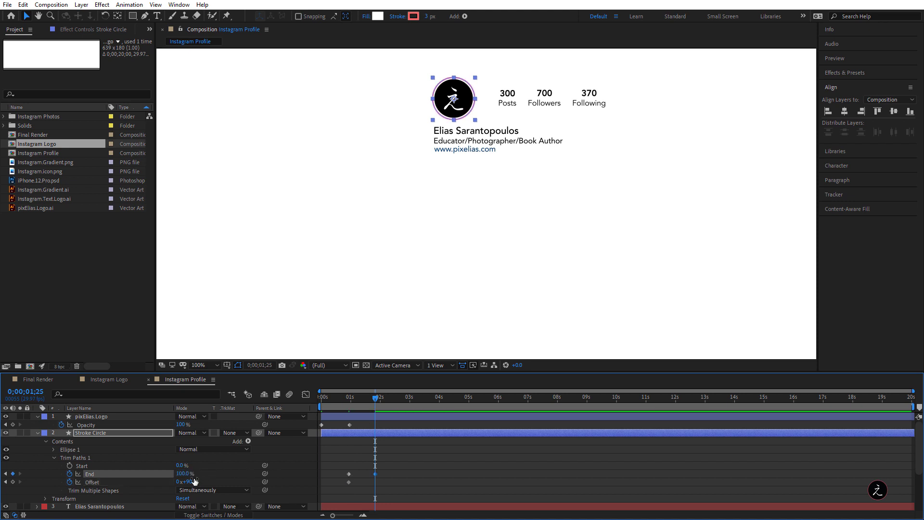
{"action": "left_click", "coordinate": [189, 481]}
{"action": "type", "text": "0"}
{"action": "key", "text": "Return"}
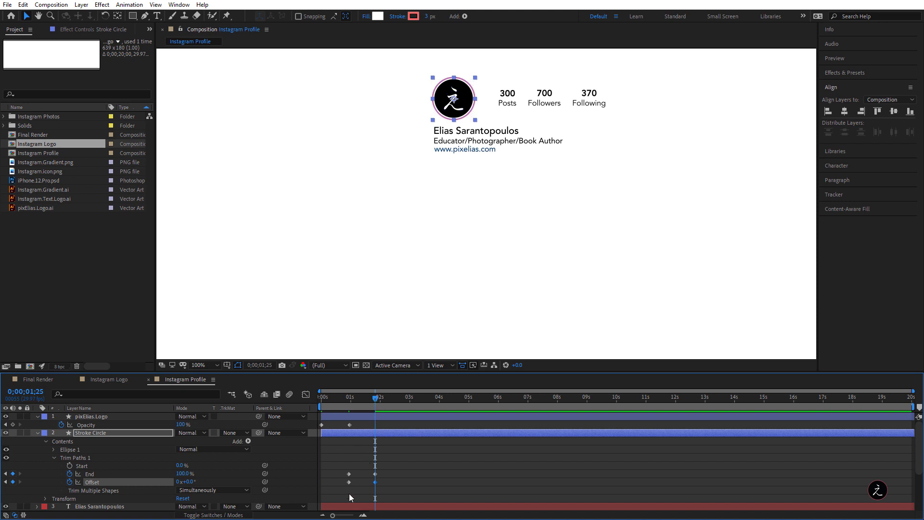
- Preview the profile logo fade and the circle stroke animation from the start
{"action": "left_click_drag", "start_coordinate": [333, 516], "coordinate": [343, 515]}
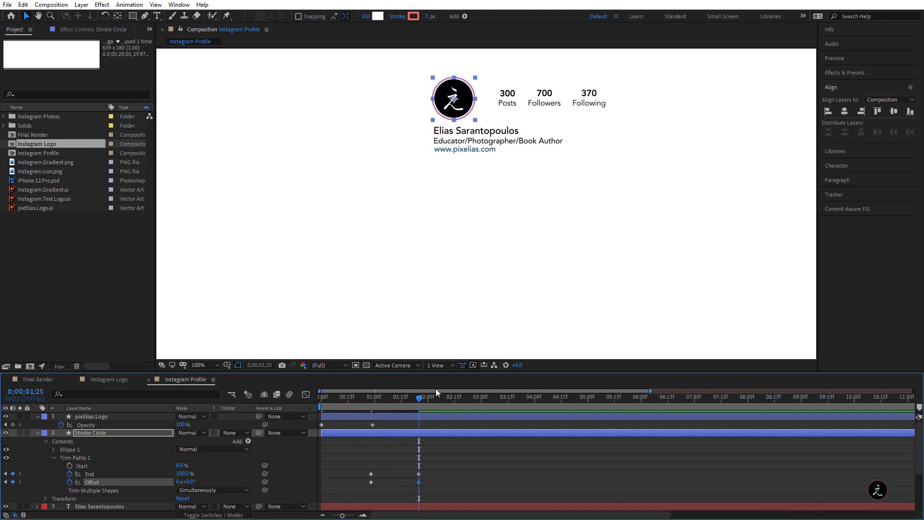
{"action": "left_click_drag", "start_coordinate": [423, 397], "coordinate": [303, 403]}
{"action": "key", "text": "space"}
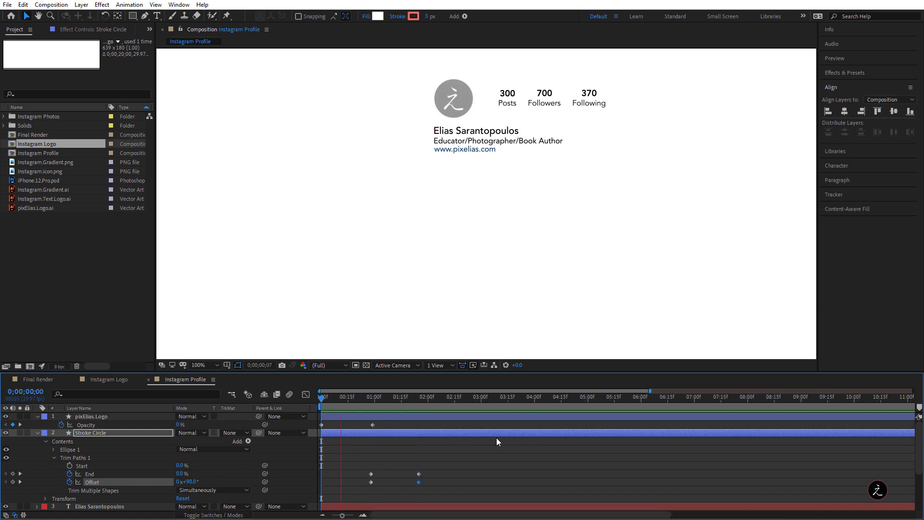
{"action": "key", "text": "space"}
- Move the last End and Offset keyframes earlier to about 0;00;01;18 and preview the faster stroke animation
{"action": "left_click_drag", "start_coordinate": [404, 460], "coordinate": [408, 483]}
{"action": "key", "text": "Home"}
{"action": "key", "text": "space"}
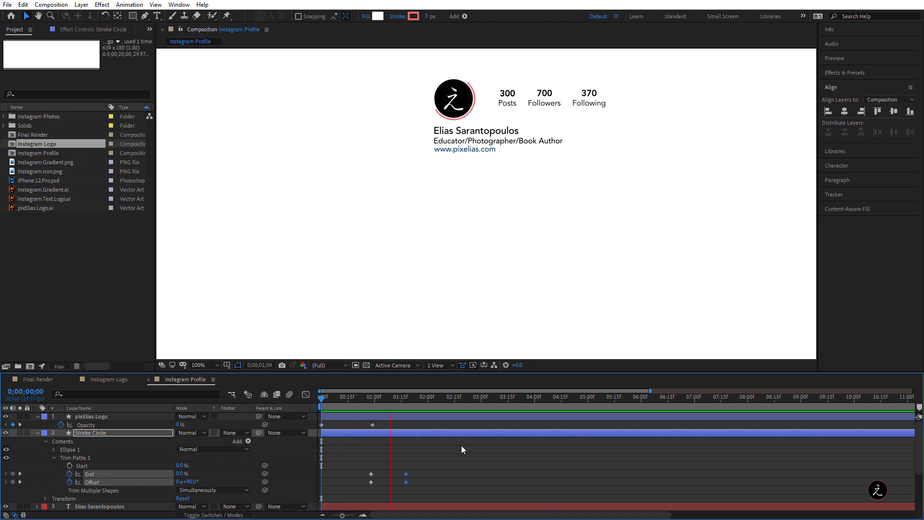
- Shift the End and Offset keyframes earlier, to about 0;00;00;24 and 0;00;01;11, and preview the timing
{"action": "left_click_drag", "start_coordinate": [360, 460], "coordinate": [395, 483]}
{"action": "left_click", "coordinate": [396, 486]}
{"action": "key", "text": "space"}
{"action": "left_click", "coordinate": [402, 450]}
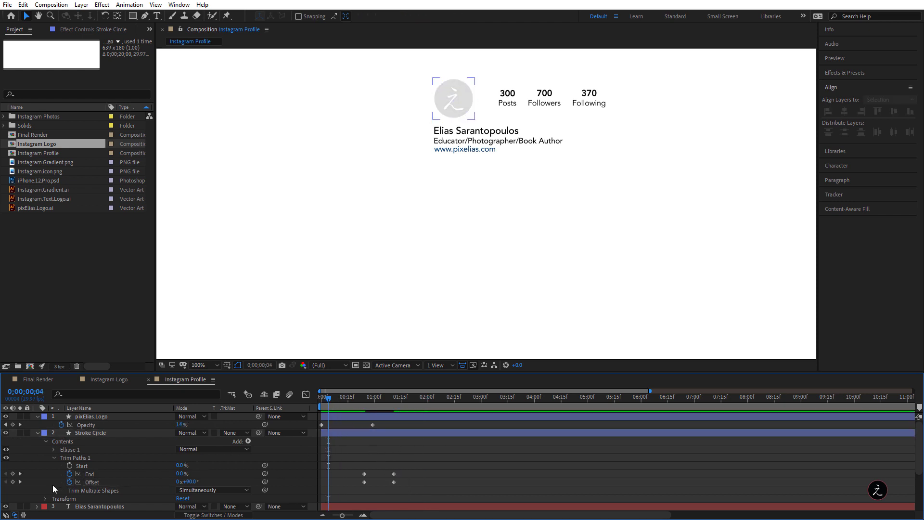
- Show the Stroke Circle's Trim Paths End animation as a speed graph in the Graph Editor
{"action": "left_click", "coordinate": [116, 477]}
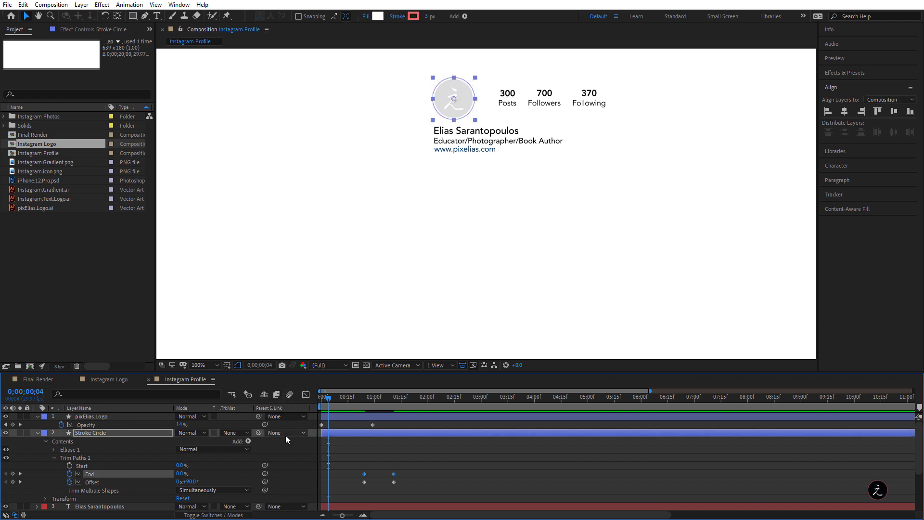
{"action": "left_click", "coordinate": [306, 395]}
{"action": "left_click", "coordinate": [521, 506]}
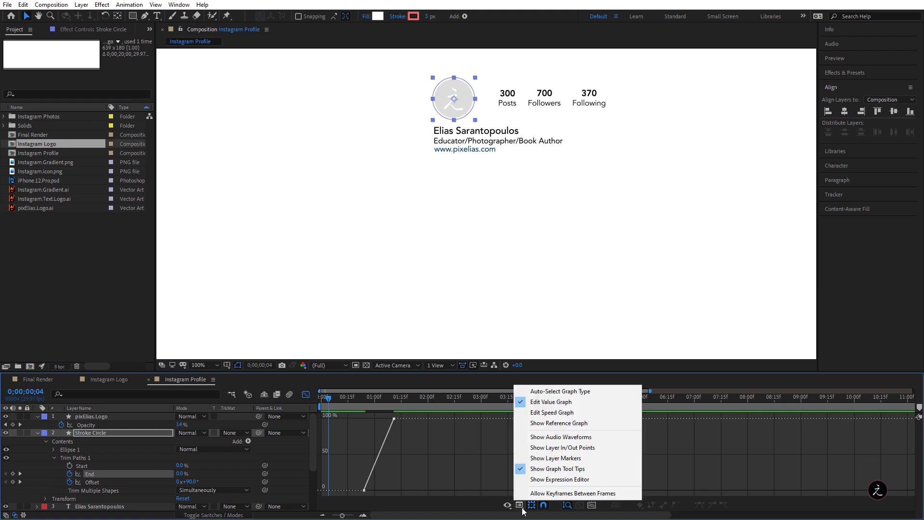
{"action": "left_click", "coordinate": [567, 419]}
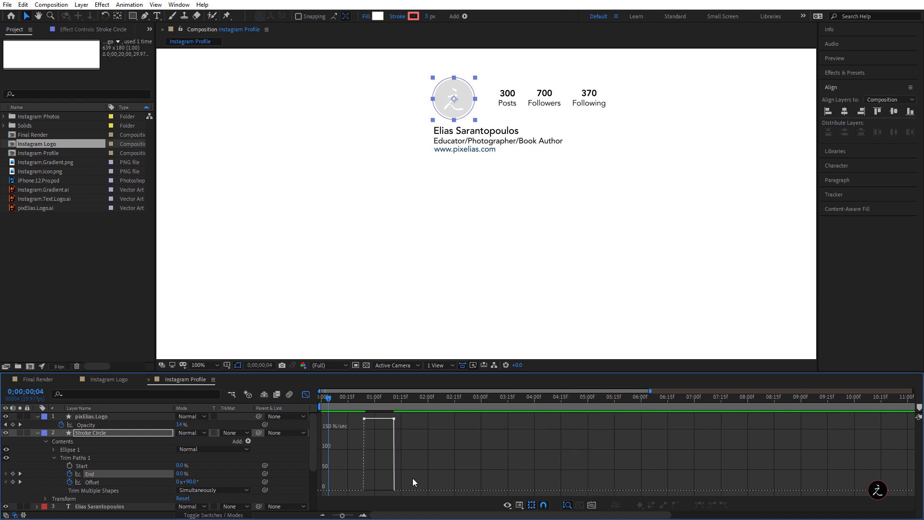
- Easy Ease both End keyframes and extend the last keyframe's incoming ease handle to about halfway between them
{"action": "left_click_drag", "start_coordinate": [428, 433], "coordinate": [350, 417]}
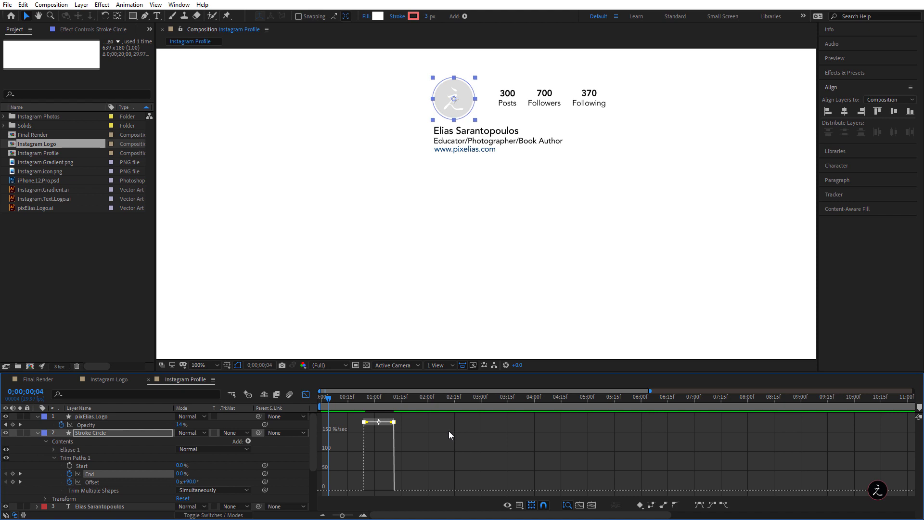
{"action": "left_click", "coordinate": [699, 504]}
{"action": "left_click", "coordinate": [401, 487]}
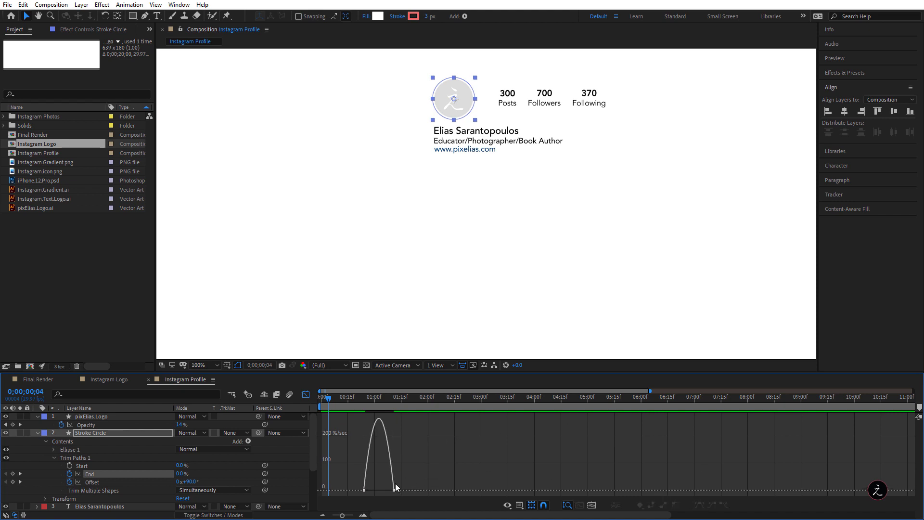
{"action": "left_click", "coordinate": [390, 492]}
{"action": "left_click_drag", "start_coordinate": [389, 493], "coordinate": [380, 495]}
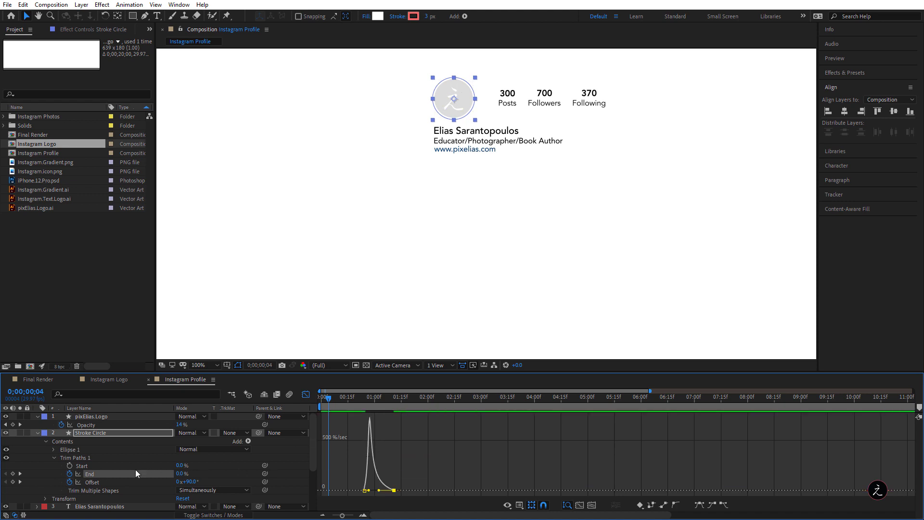
- Easy Ease both Offset keyframes, extend the last one's incoming handle to about halfway, and close the Graph Editor
{"action": "left_click", "coordinate": [120, 482]}
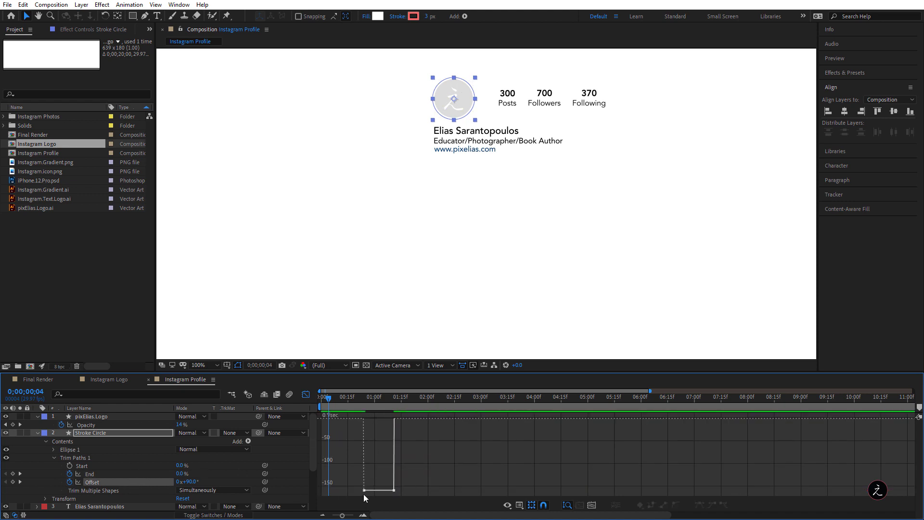
{"action": "left_click_drag", "start_coordinate": [347, 484], "coordinate": [426, 503]}
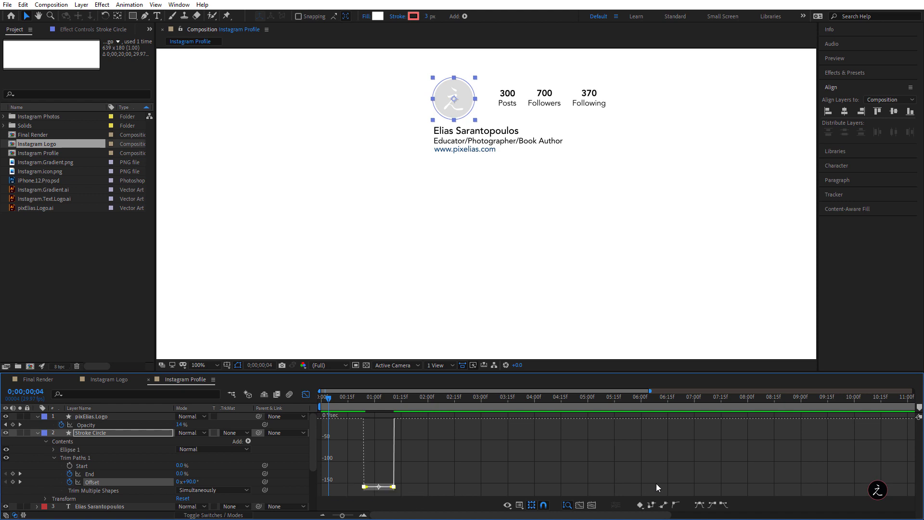
{"action": "left_click", "coordinate": [700, 504]}
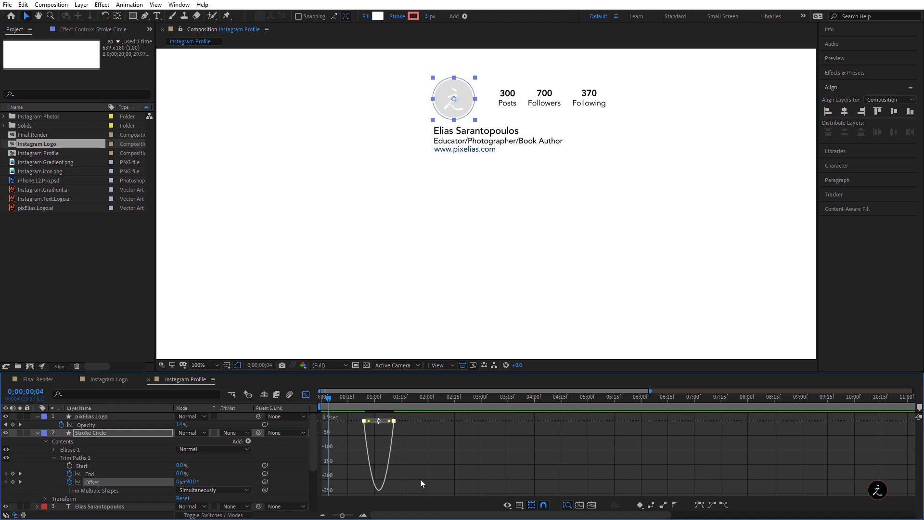
{"action": "left_click", "coordinate": [391, 420]}
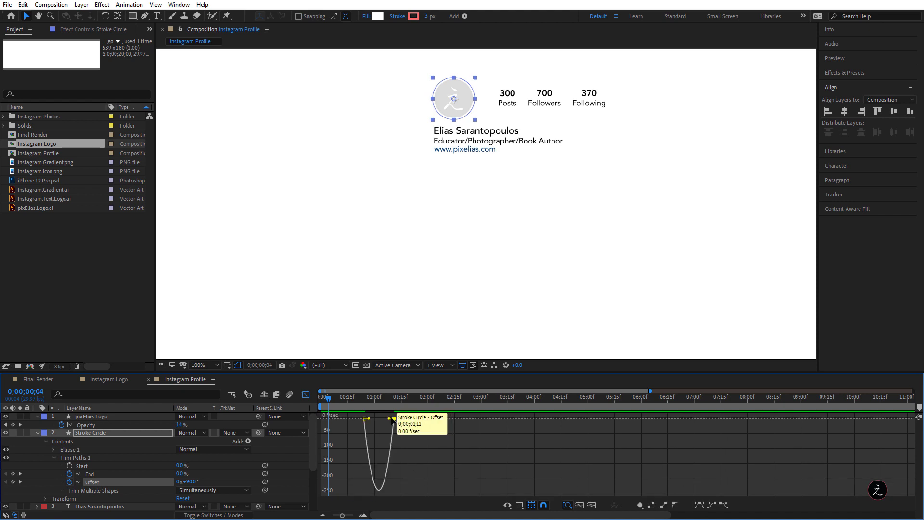
{"action": "left_click_drag", "start_coordinate": [391, 420], "coordinate": [379, 418]}
{"action": "left_click", "coordinate": [306, 395]}
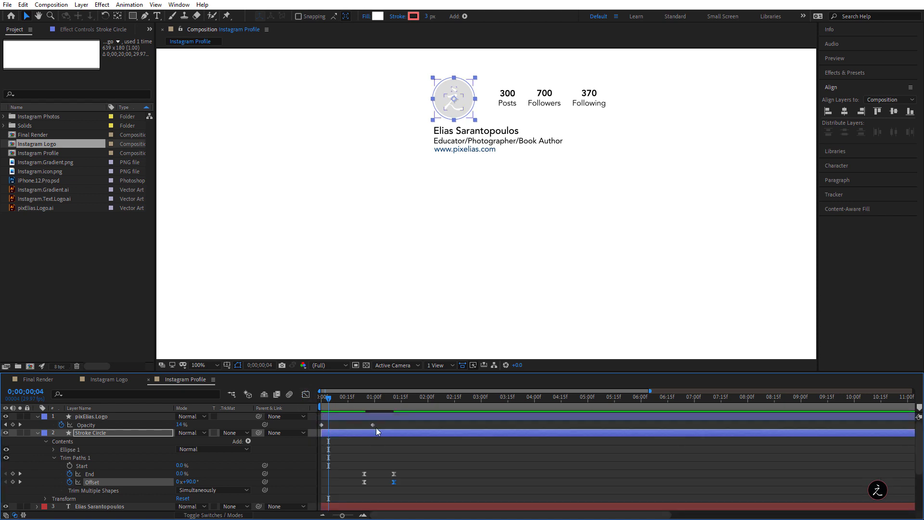
- Preview the eased stroke animation from the start, and collapse the Stroke Circle and pixElias.Logo layers
{"action": "left_click_drag", "start_coordinate": [328, 398], "coordinate": [312, 402]}
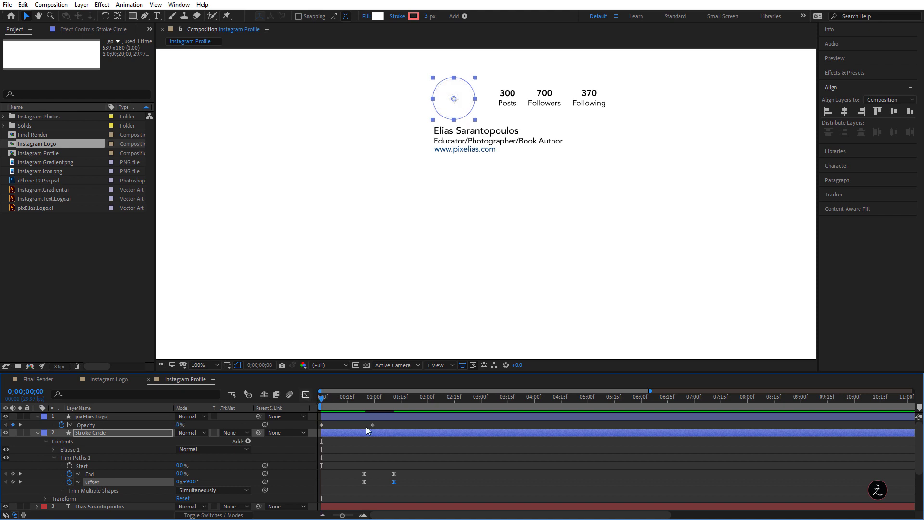
{"action": "left_click", "coordinate": [466, 463]}
{"action": "key", "text": "space"}
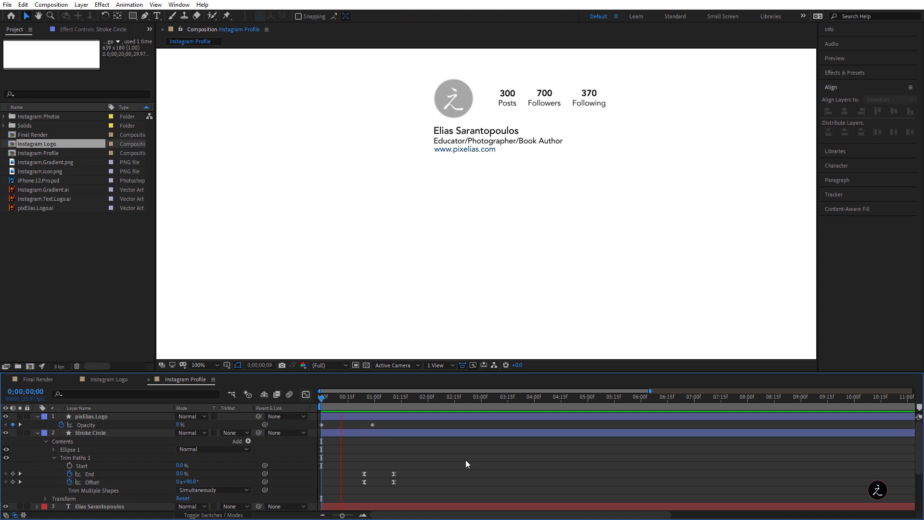
{"action": "key", "text": "space"}
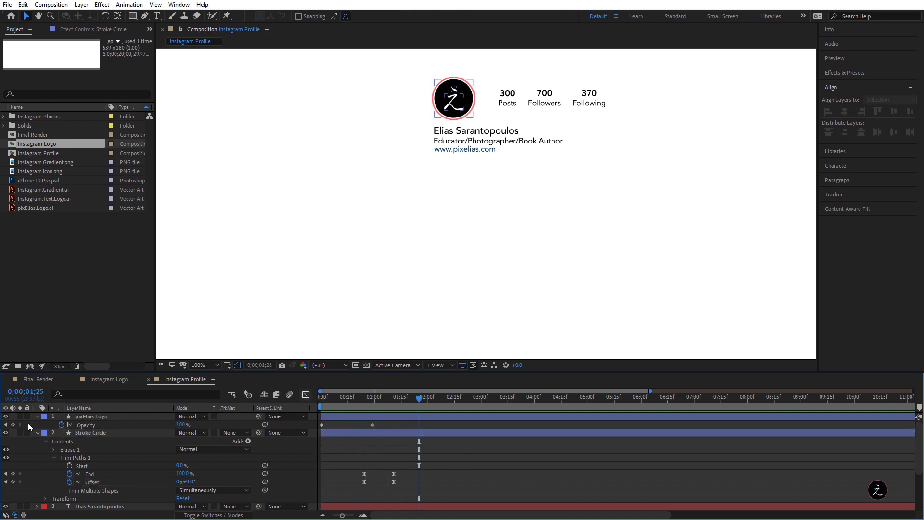
{"action": "left_click", "coordinate": [38, 433]}
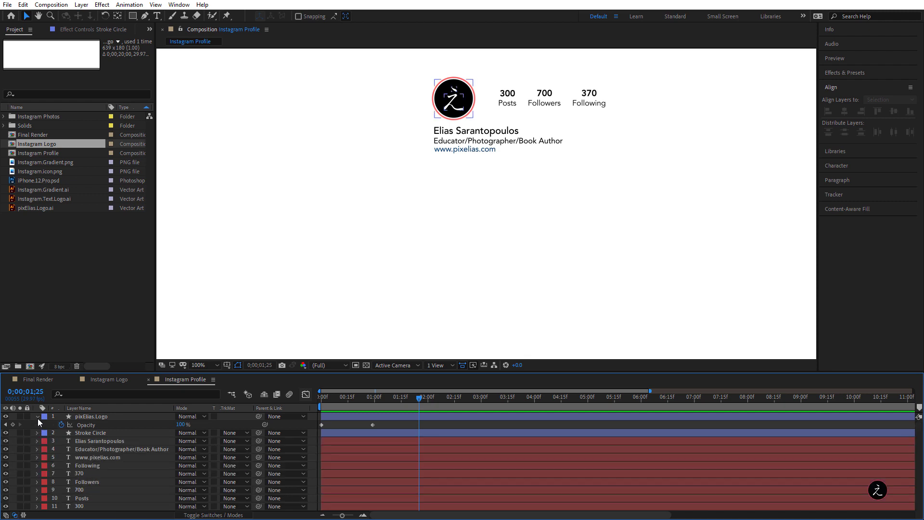
{"action": "left_click", "coordinate": [38, 417]}
- Add an Opacity keyframe of 0% to the profile name text layer at 0;00;01;04
{"action": "left_click", "coordinate": [115, 433]}
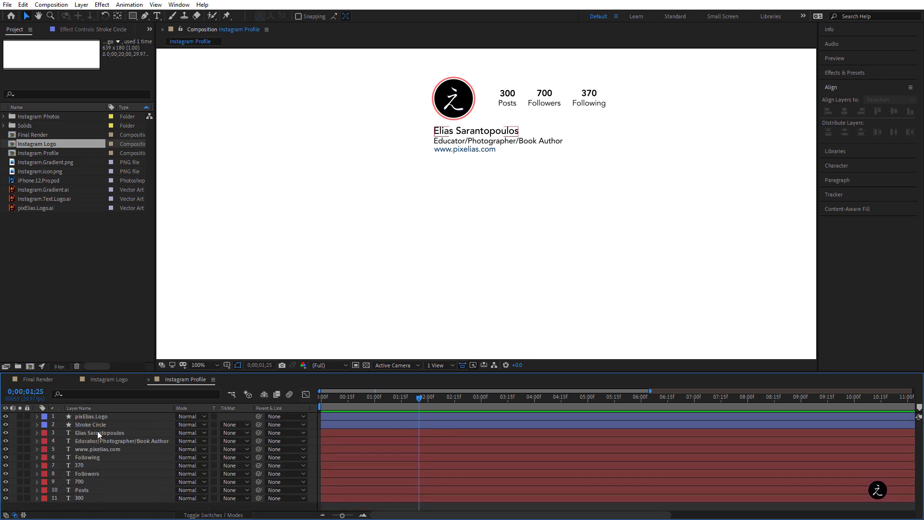
{"action": "mouse_move", "coordinate": [420, 399]}
{"action": "left_mouse_down"}
{"action": "mouse_move", "coordinate": [365, 400]}
{"action": "mouse_move", "coordinate": [382, 404]}
{"action": "left_mouse_up"}
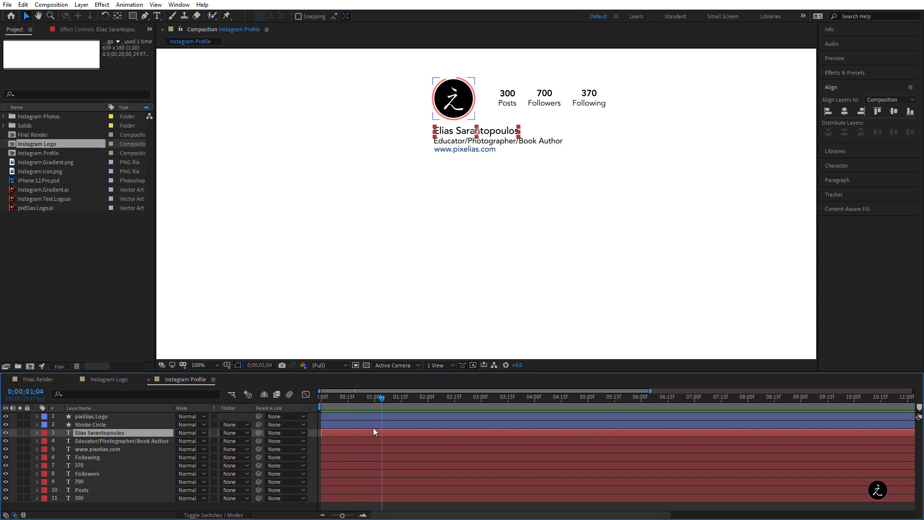
{"action": "key", "text": "t"}
{"action": "left_click", "coordinate": [61, 441]}
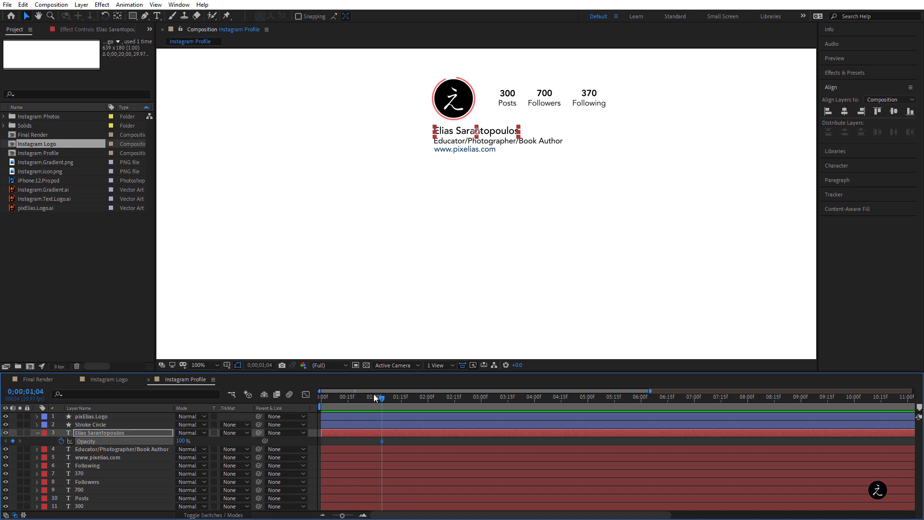
{"action": "left_click_drag", "start_coordinate": [383, 399], "coordinate": [387, 399]}
{"action": "key", "text": "j"}
{"action": "left_click", "coordinate": [182, 441]}
{"action": "type", "text": "0"}
{"action": "key", "text": "Return"}
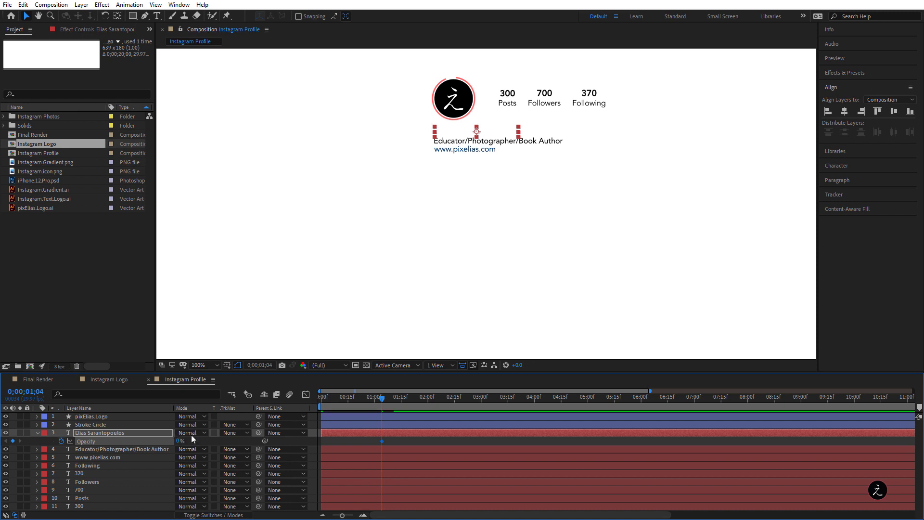
- Set the profile name layer's Opacity to 100% at about 0;00;01;20 and preview the fade-in
{"action": "left_click_drag", "start_coordinate": [404, 398], "coordinate": [408, 398]}
{"action": "left_click", "coordinate": [179, 440]}
{"action": "type", "text": "100"}
{"action": "key", "text": "Return"}
{"action": "left_click_drag", "start_coordinate": [410, 395], "coordinate": [367, 397]}
{"action": "key", "text": "space"}
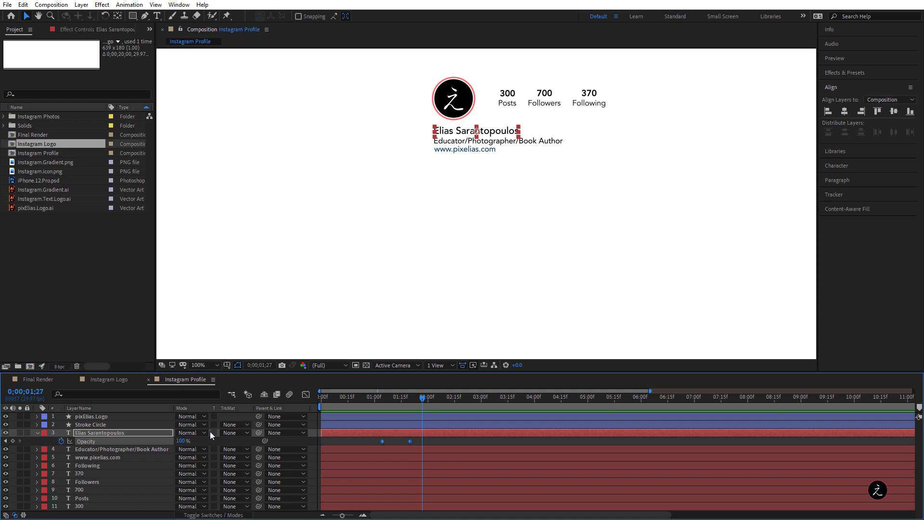
- Paste the Opacity fade-in keyframes onto the Educator/Photographer/Book Author layer at 0;00;01;15 and preview them
{"action": "left_click", "coordinate": [79, 449]}
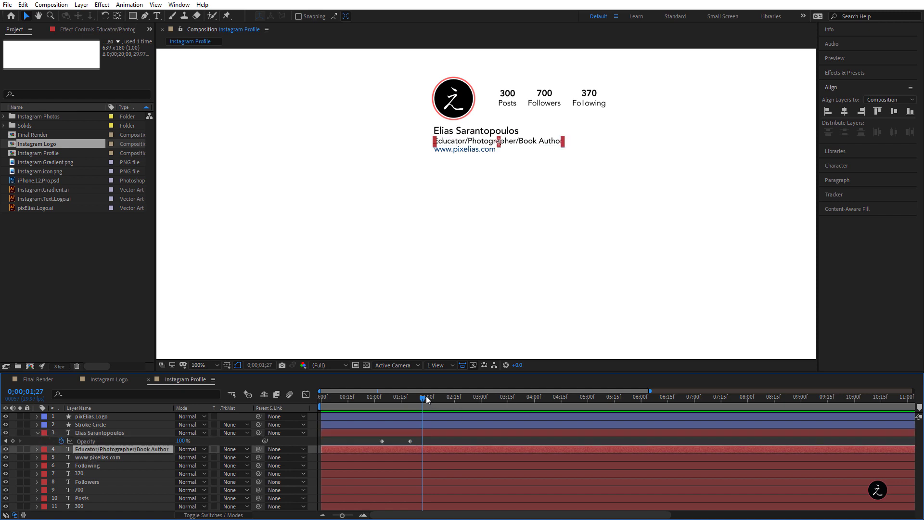
{"action": "left_click_drag", "start_coordinate": [423, 397], "coordinate": [402, 395]}
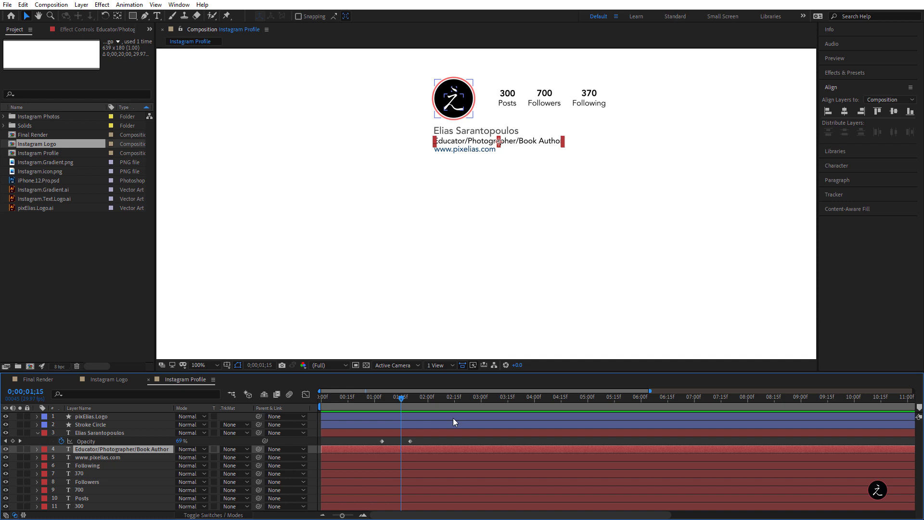
{"action": "key", "text": "ctrl+v"}
{"action": "left_click_drag", "start_coordinate": [402, 397], "coordinate": [367, 397]}
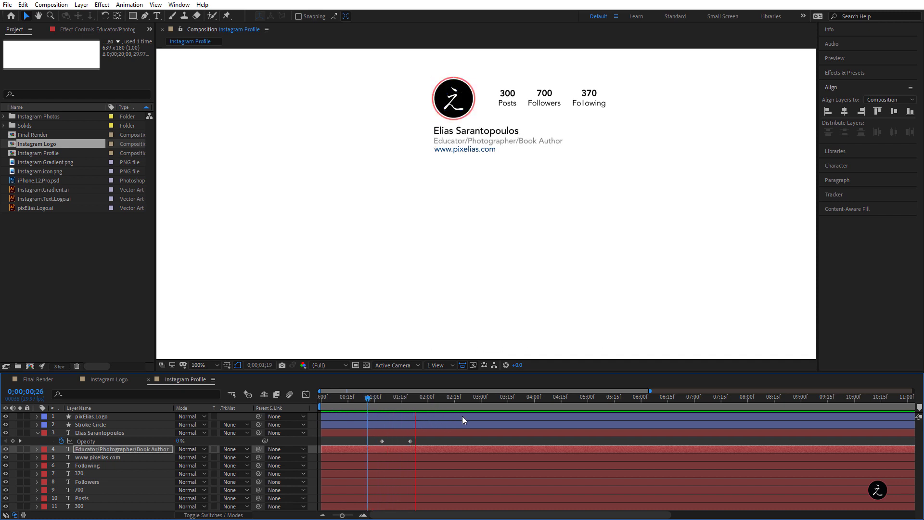
{"action": "key", "text": "space"}
- Paste the fade-in keyframes onto the website text layer at 0;00;01;26 and reveal Opacity on the name, occupation and website layers
{"action": "left_click", "coordinate": [97, 458]}
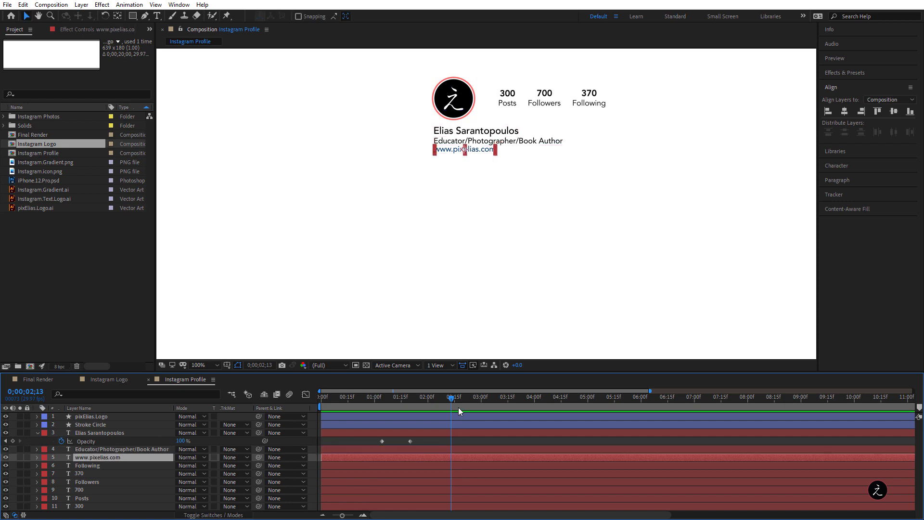
{"action": "left_click_drag", "start_coordinate": [452, 400], "coordinate": [421, 399]}
{"action": "left_click", "coordinate": [126, 433]}
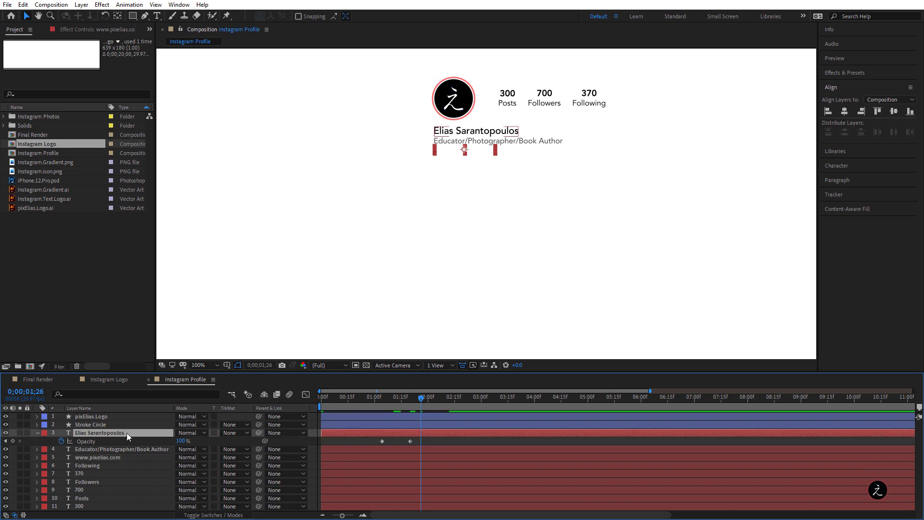
{"action": "key", "text": "t"}
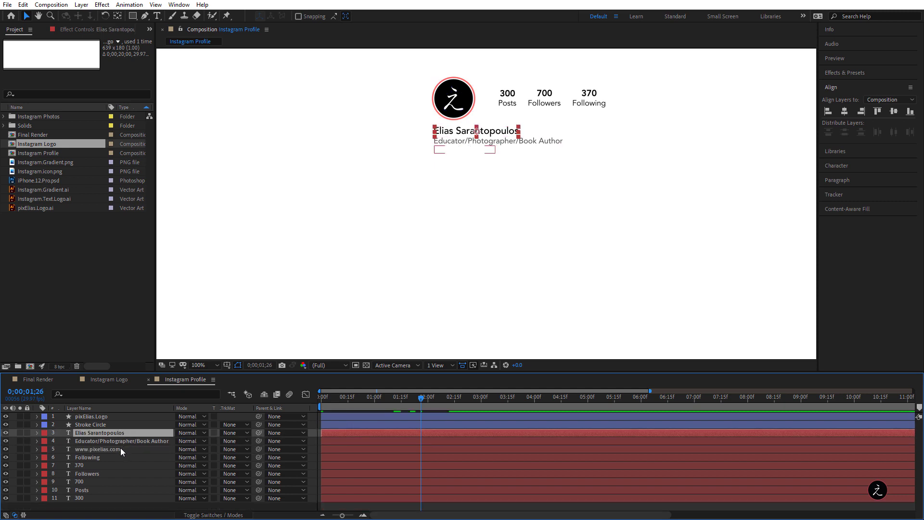
{"action": "left_click", "coordinate": [120, 449], "text": "shift"}
{"action": "key", "text": "t"}
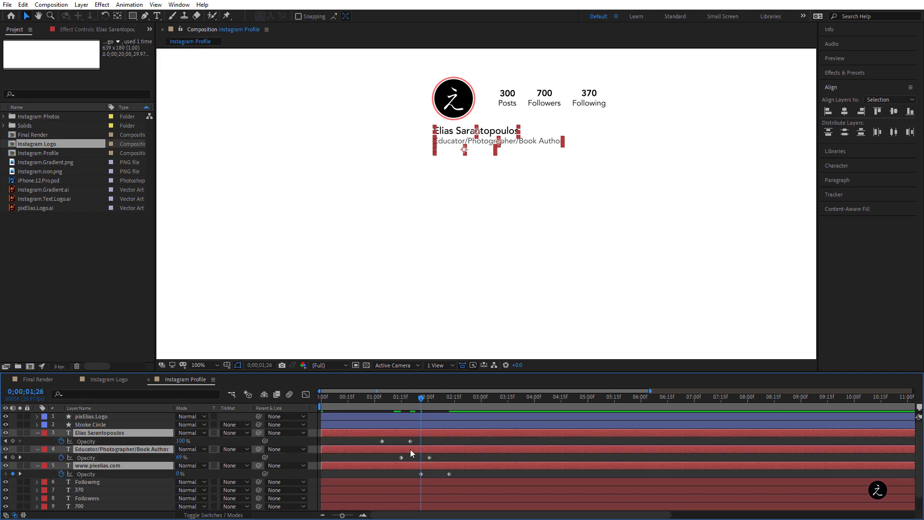
- Preview the text fades, and move the occupation and website Opacity keyframes earlier, starting at about 0;00;01;12 and 0;00;01;22
{"action": "left_click_drag", "start_coordinate": [418, 401], "coordinate": [342, 397]}
{"action": "key", "text": "space"}
{"action": "key", "text": "space"}
{"action": "left_click", "coordinate": [405, 459]}
{"action": "left_click_drag", "start_coordinate": [393, 454], "coordinate": [441, 474]}
{"action": "left_click", "coordinate": [346, 400]}
{"action": "key", "text": "space"}
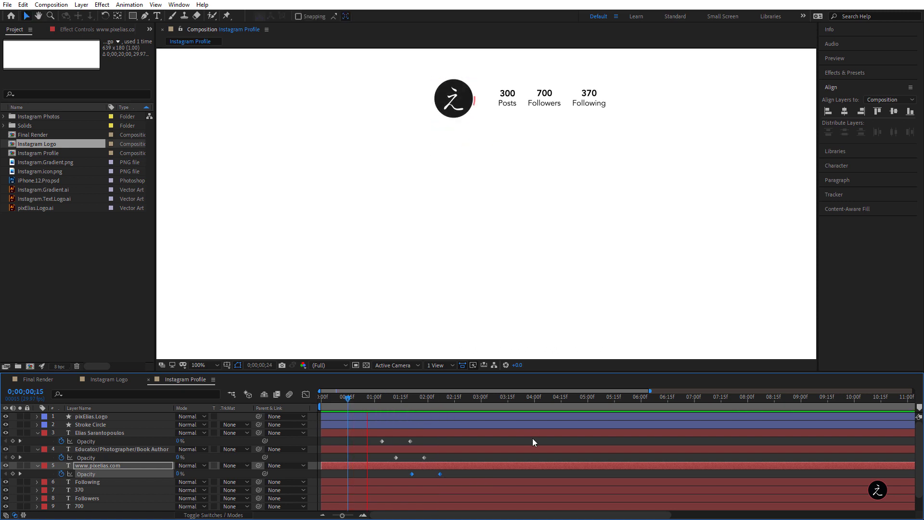
{"action": "key", "text": "space"}
- Tighten the occupation and website fades to start at about 0;00;01;09 and 0;00;01;17, and preview from the start
{"action": "left_click_drag", "start_coordinate": [391, 455], "coordinate": [433, 473]}
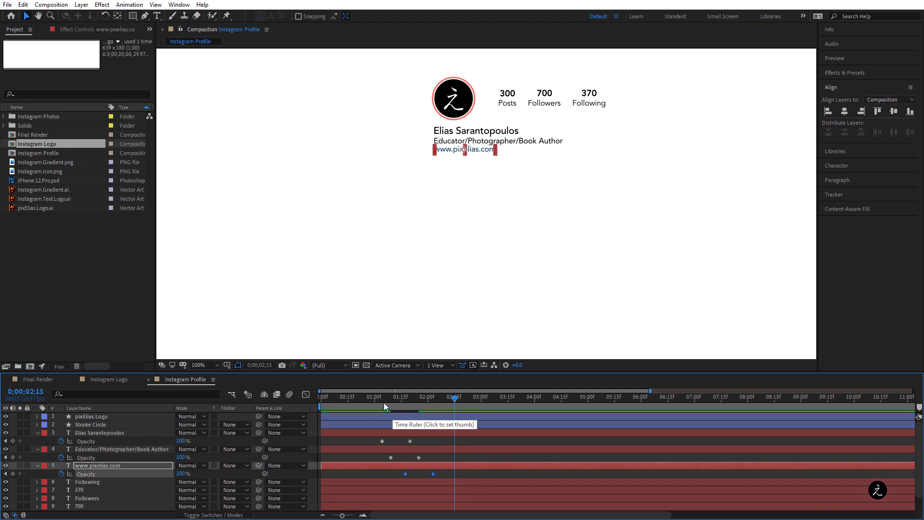
{"action": "left_click_drag", "start_coordinate": [385, 404], "coordinate": [294, 399]}
{"action": "key", "text": "space"}
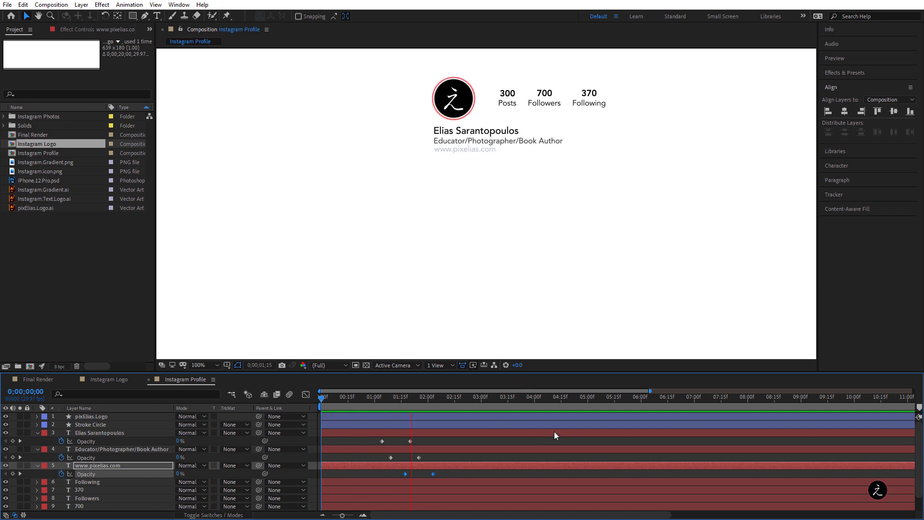
{"action": "key", "text": "space"}
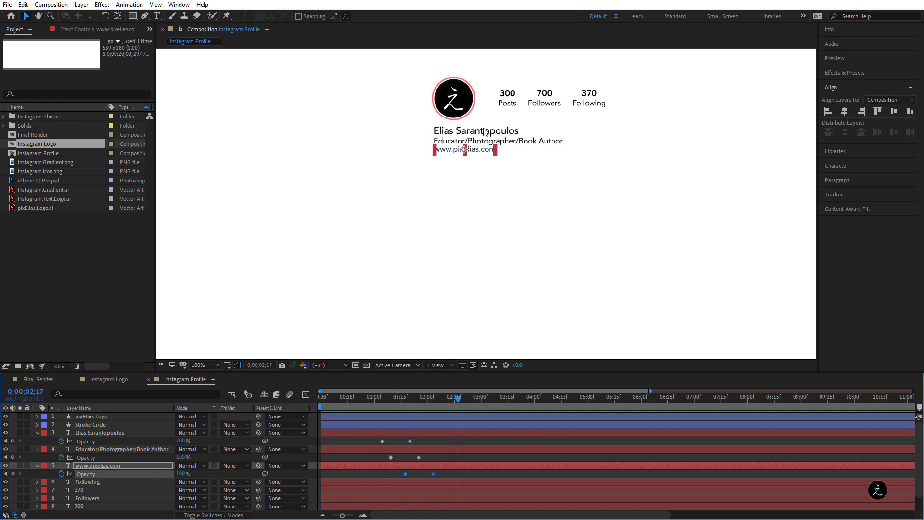
{"action": "left_click_drag", "start_coordinate": [458, 396], "coordinate": [318, 396]}
{"action": "key", "text": "space"}
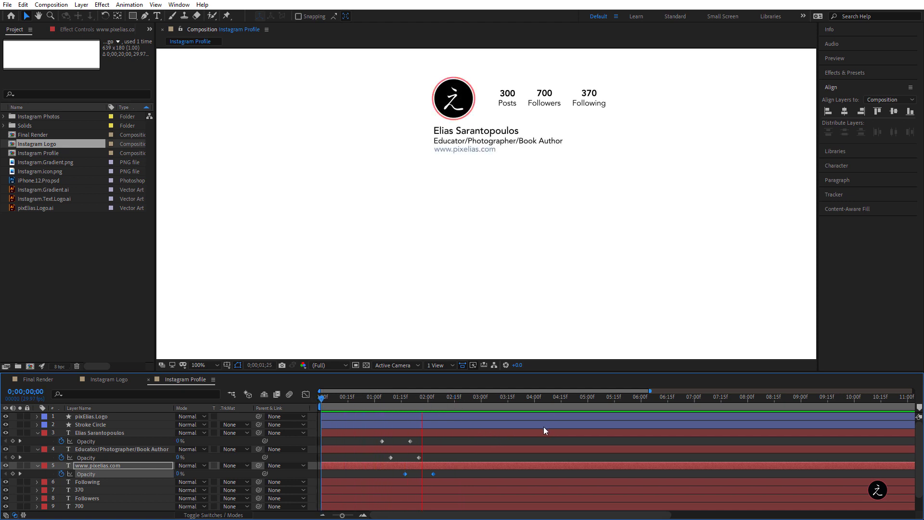
{"action": "key", "text": "space"}
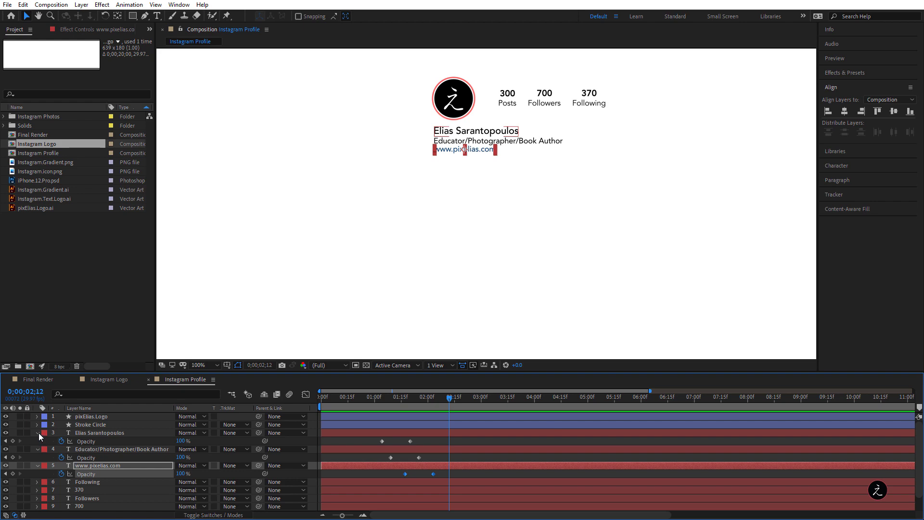
- Collapse the name, occupation and website text layers and play the profile animation from the start
{"action": "left_click", "coordinate": [37, 432]}
{"action": "left_click", "coordinate": [37, 441]}
{"action": "left_click", "coordinate": [38, 448]}
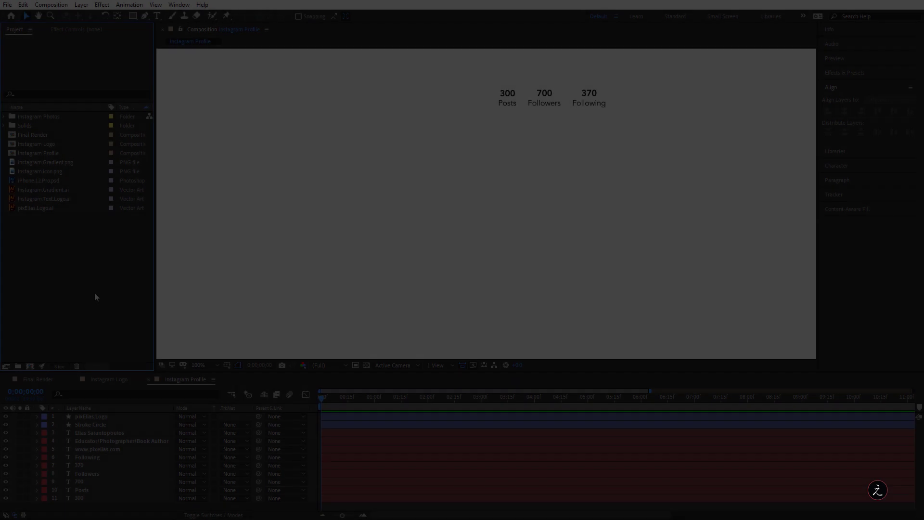
{"action": "key", "text": "space"}
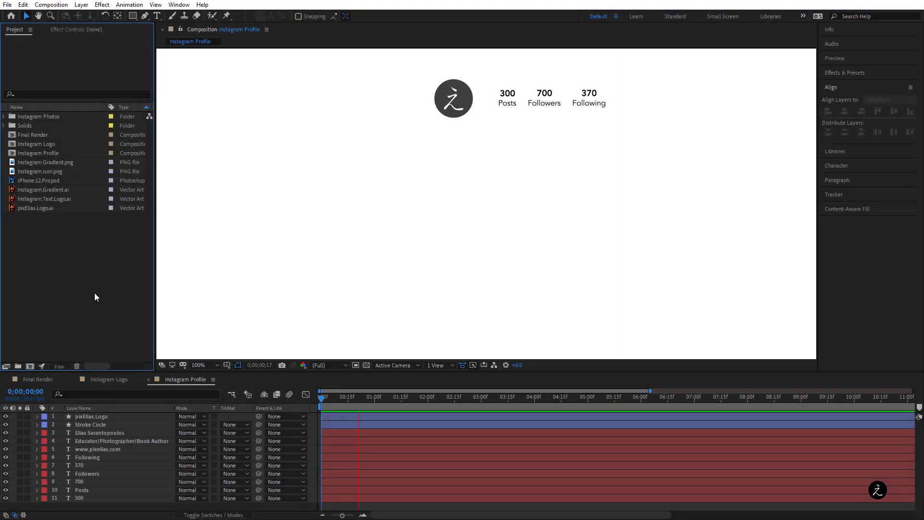
- Stop the playback and add a Slider Control effect to the 300 text layer above Posts
{"action": "key", "text": "space"}
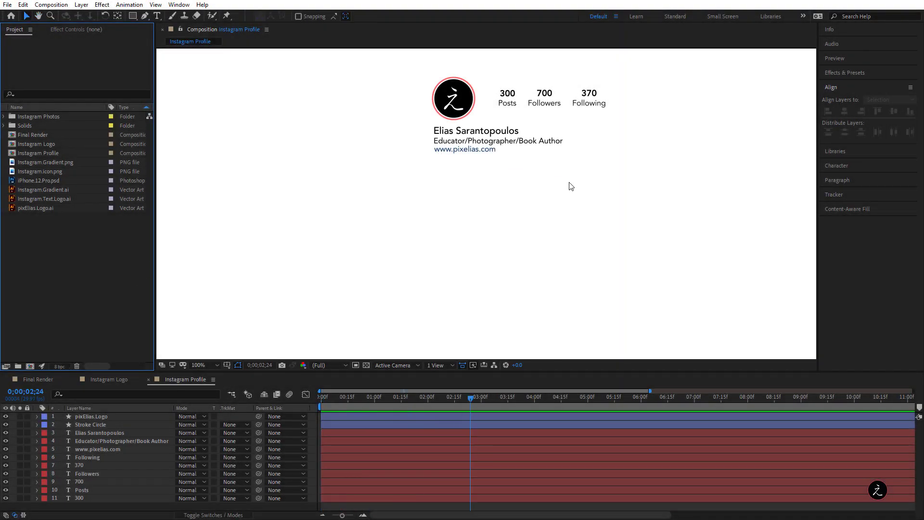
{"action": "left_click", "coordinate": [508, 95]}
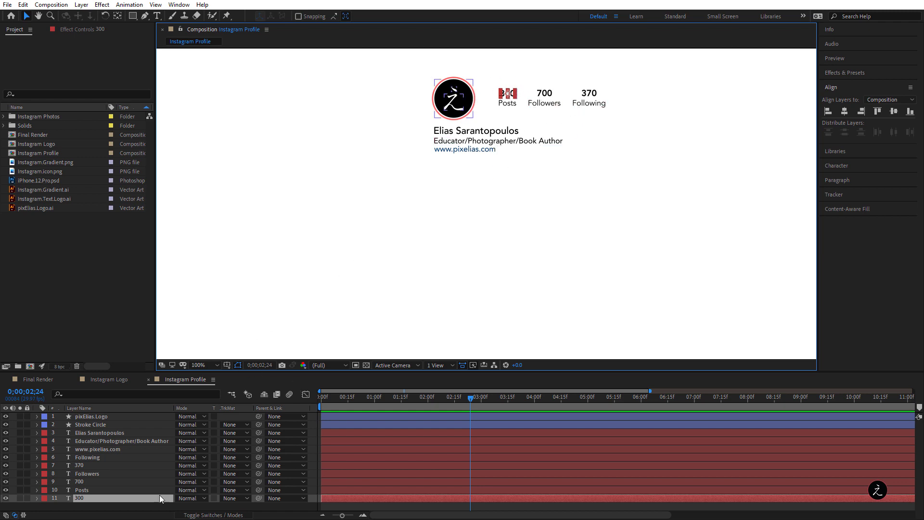
{"action": "left_click", "coordinate": [268, 291]}
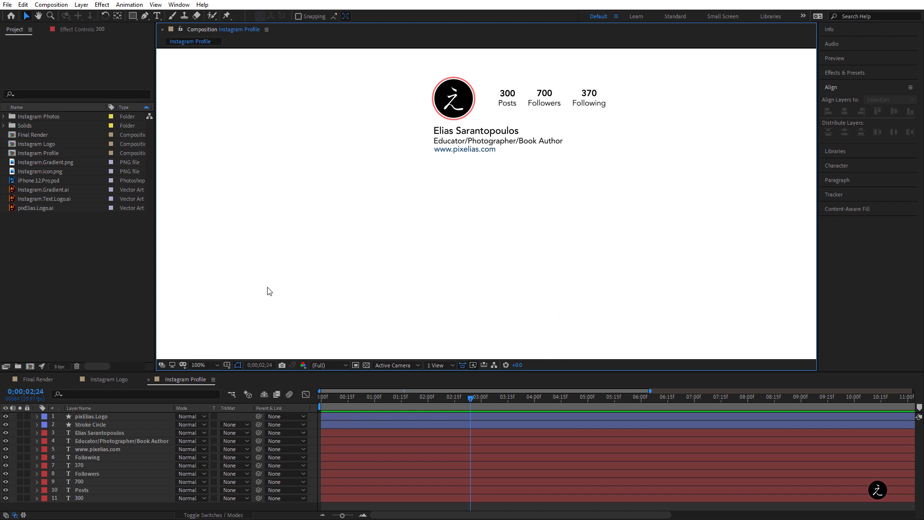
{"action": "left_click", "coordinate": [123, 497]}
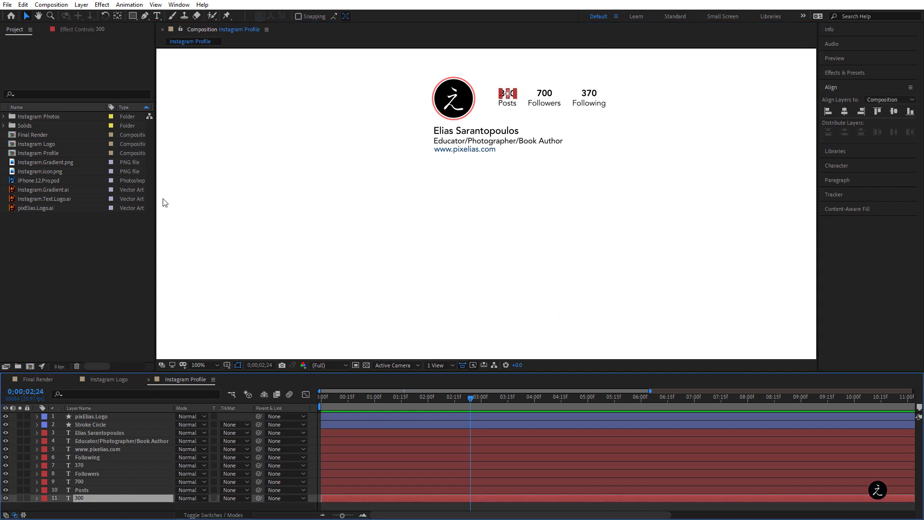
{"action": "left_click", "coordinate": [102, 5]}
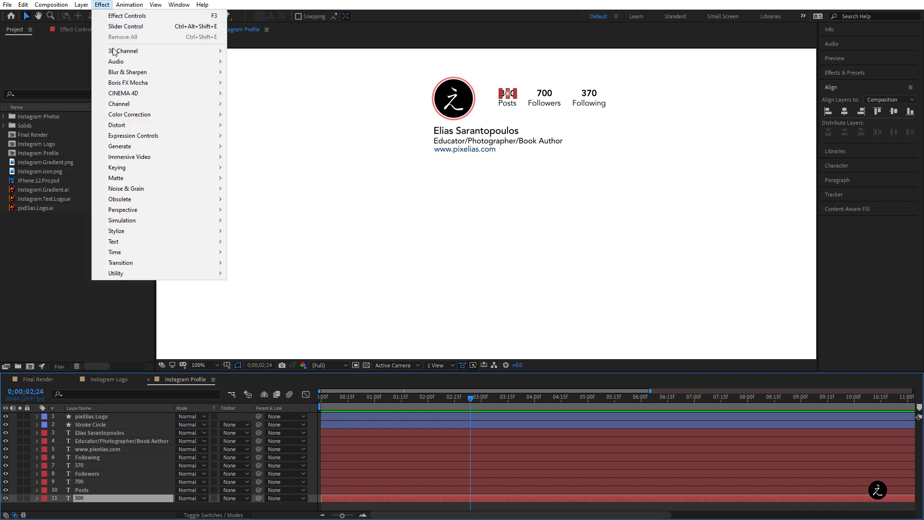
{"action": "mouse_move", "coordinate": [174, 136]}
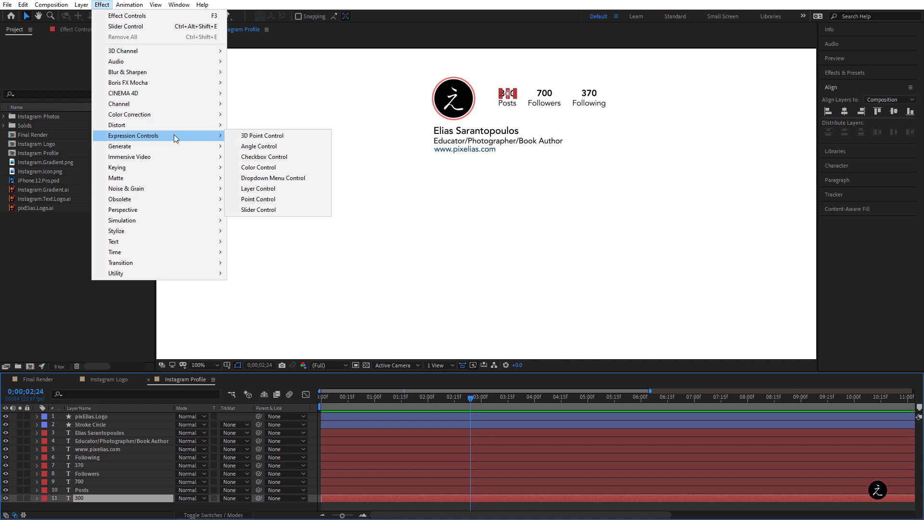
{"action": "left_click", "coordinate": [307, 211]}
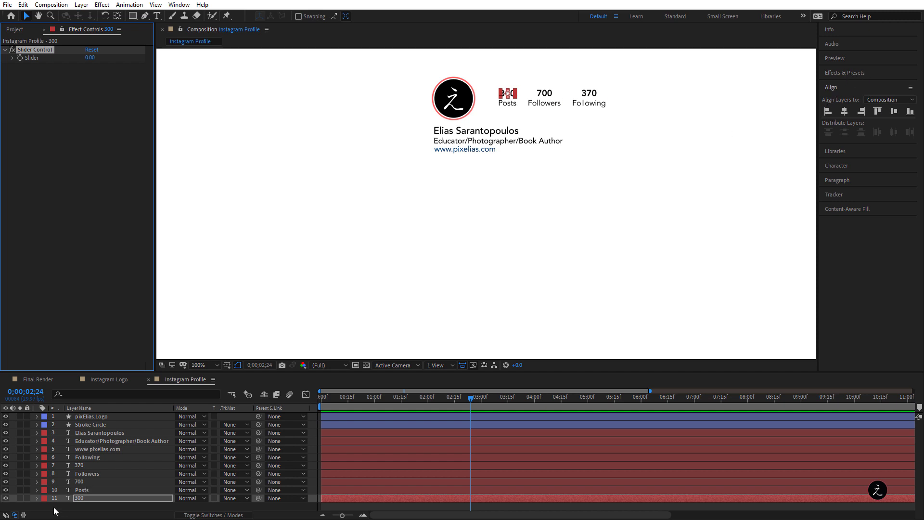
- Add an expression to the 300 layer's Source Text that links it to the Slider Control's Slider property
{"action": "left_click", "coordinate": [37, 497]}
{"action": "scroll", "coordinate": [99, 466], "scroll_direction": "down", "scroll_amount": 1}
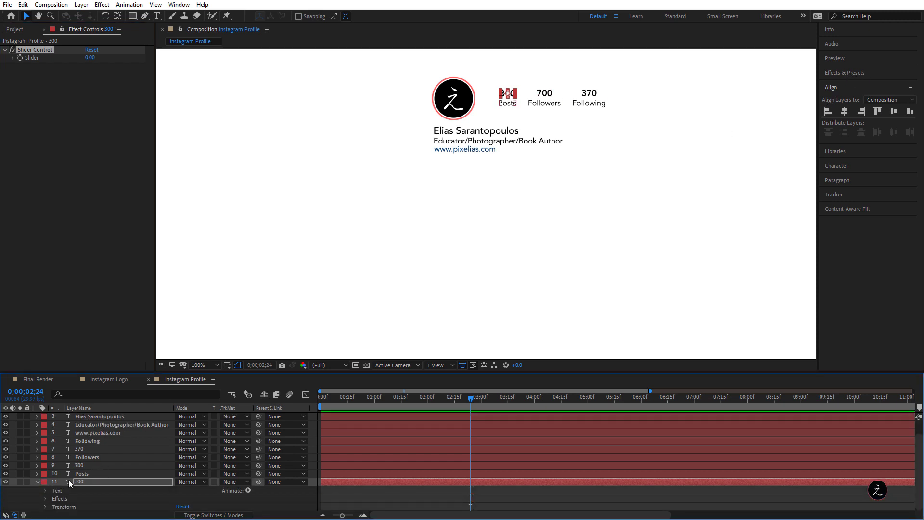
{"action": "left_click", "coordinate": [45, 490]}
{"action": "scroll", "coordinate": [90, 473], "scroll_direction": "down", "scroll_amount": 1}
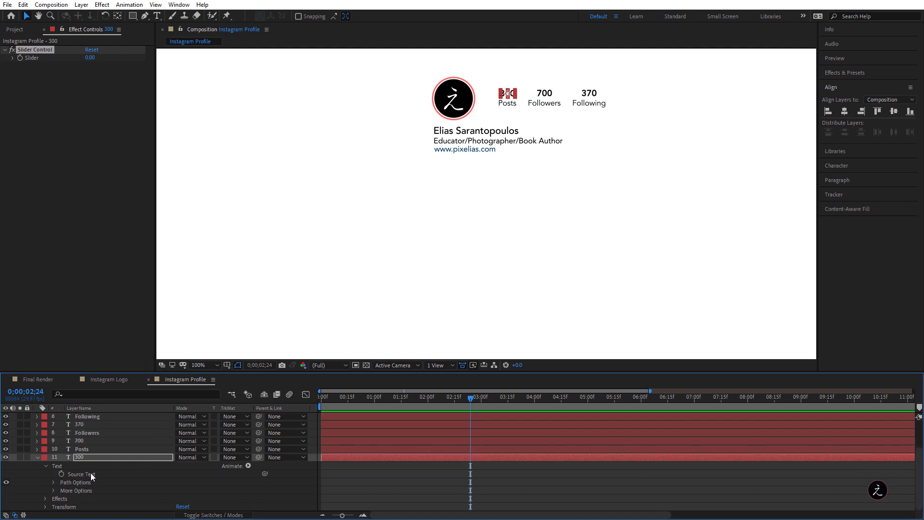
{"action": "left_click", "coordinate": [45, 499]}
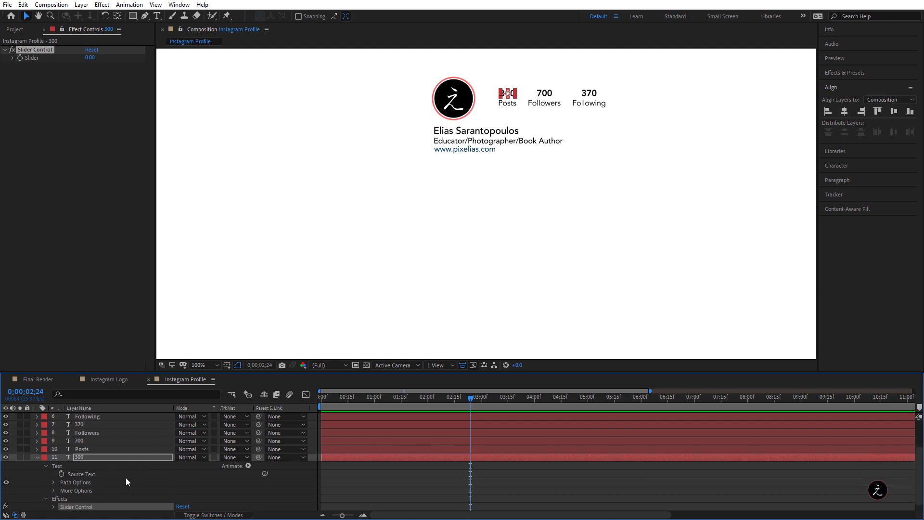
{"action": "scroll", "coordinate": [126, 477], "scroll_direction": "down", "scroll_amount": 1}
{"action": "left_click", "coordinate": [53, 498]}
{"action": "scroll", "coordinate": [116, 478], "scroll_direction": "down", "scroll_amount": 1}
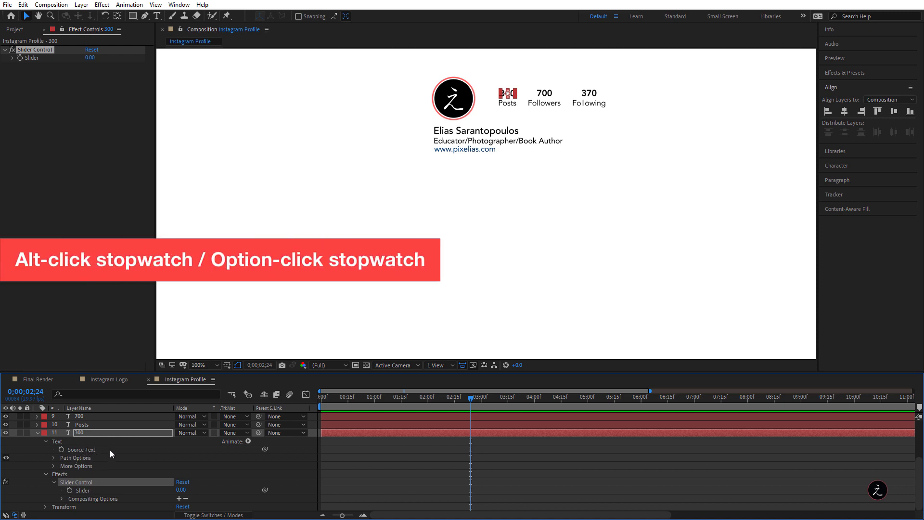
{"action": "left_click", "coordinate": [61, 450], "text": "alt"}
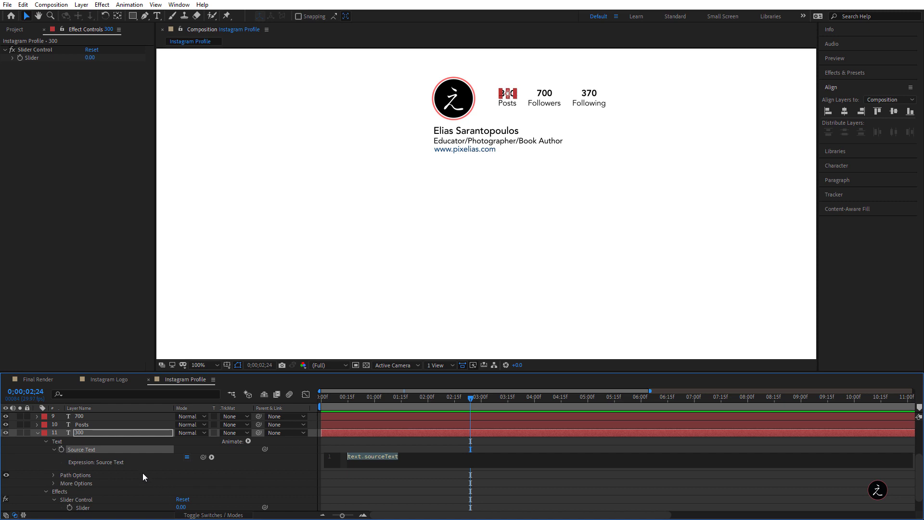
{"action": "scroll", "coordinate": [143, 473], "scroll_direction": "down", "scroll_amount": 1}
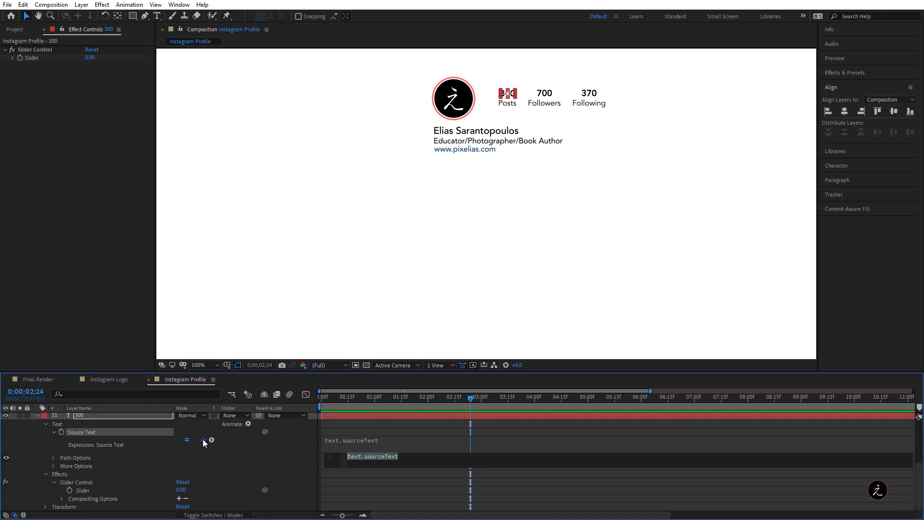
{"action": "left_click_drag", "start_coordinate": [148, 455], "coordinate": [91, 490]}
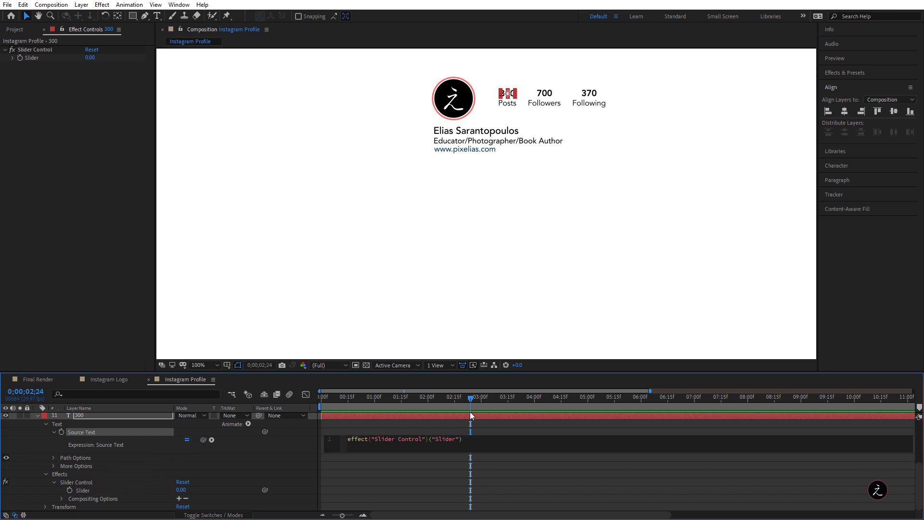
- Keyframe the Slider from 0 at 0;00;01;28 to 300 at 0;00;02;27
{"action": "left_click_drag", "start_coordinate": [471, 398], "coordinate": [424, 397]}
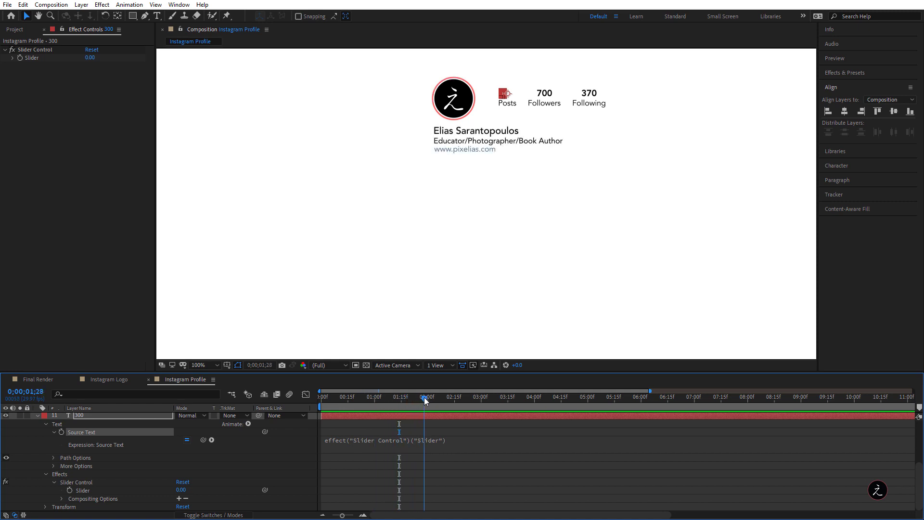
{"action": "left_click", "coordinate": [69, 490]}
{"action": "left_click_drag", "start_coordinate": [431, 398], "coordinate": [476, 399]}
{"action": "left_click", "coordinate": [181, 490]}
{"action": "type", "text": "300"}
{"action": "key", "text": "Return"}
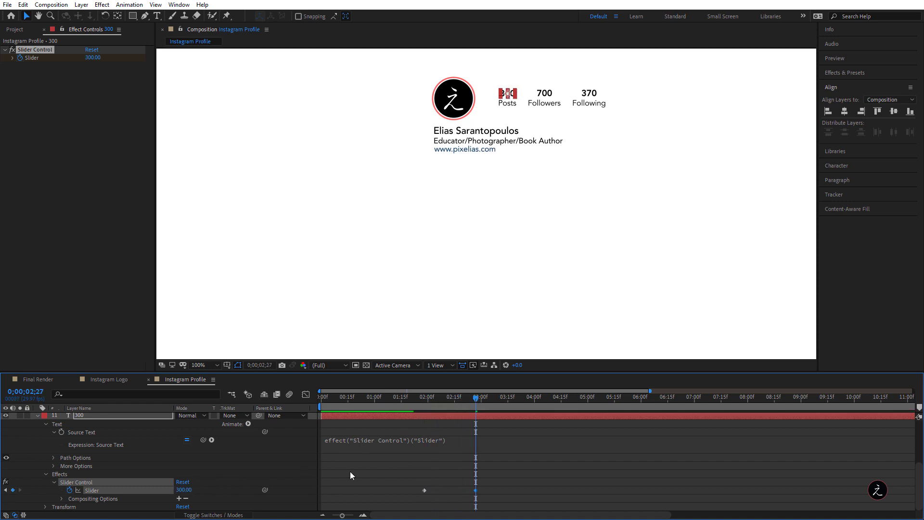
- Preview the posts counter and scrub between its two Slider keyframes to inspect the number's format
{"action": "key", "text": "space"}
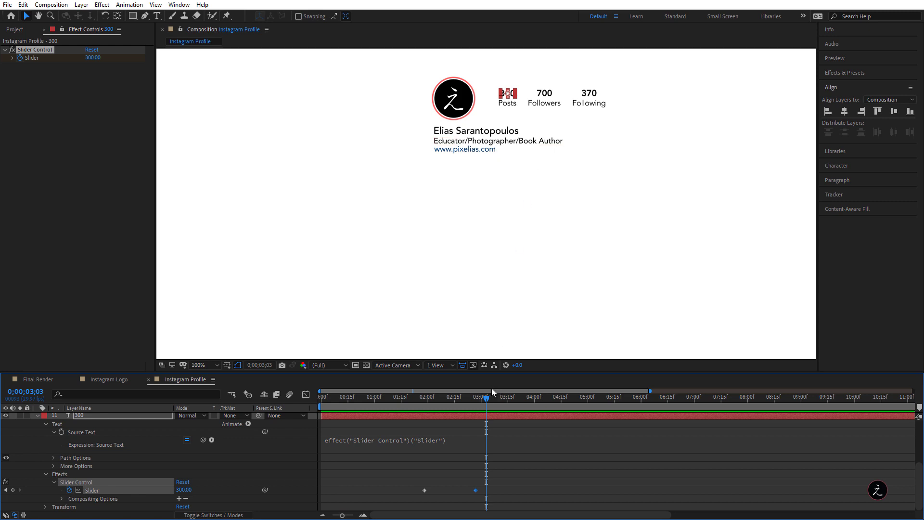
{"action": "left_click_drag", "start_coordinate": [486, 400], "coordinate": [425, 408]}
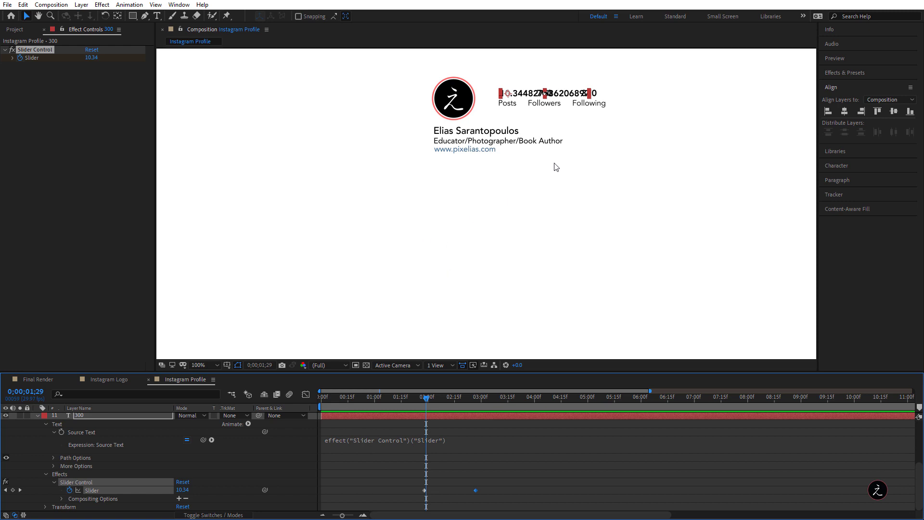
{"action": "left_click_drag", "start_coordinate": [427, 396], "coordinate": [452, 401]}
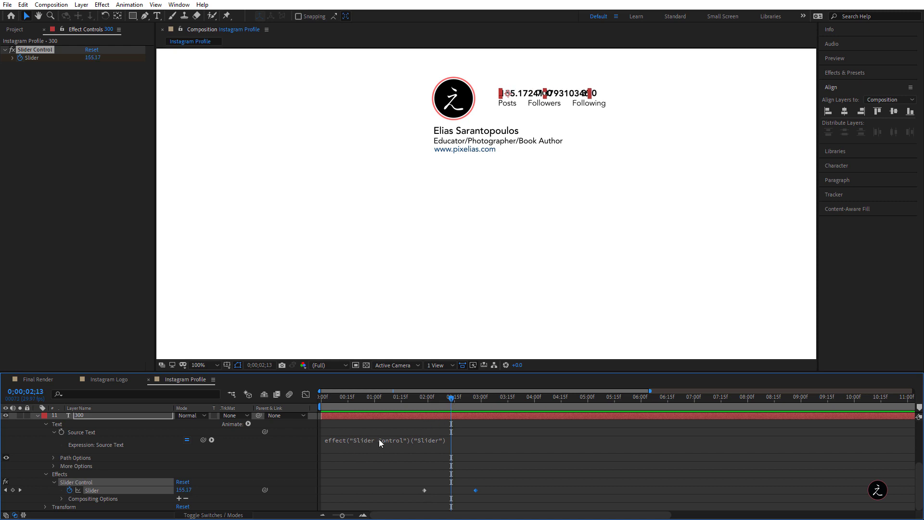
- Edit the Source Text expression to place the slider reference inside a Math.round() function
{"action": "left_click", "coordinate": [334, 441]}
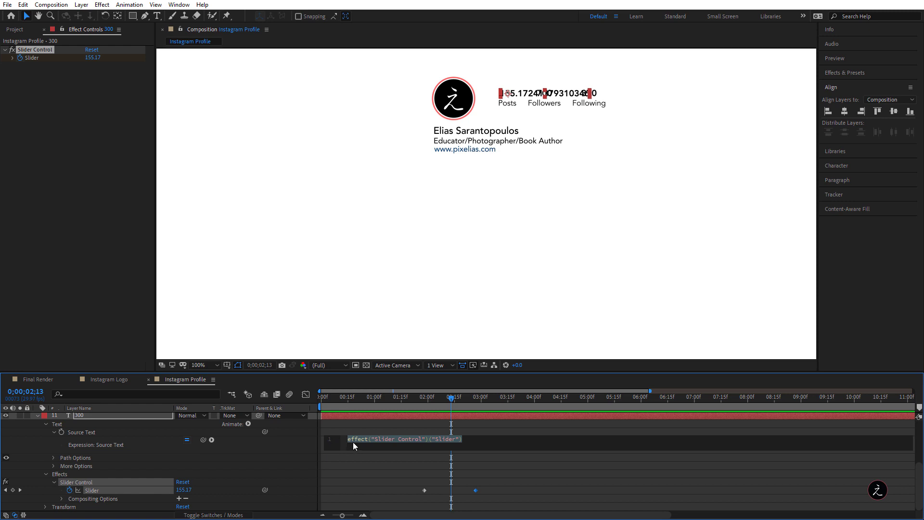
{"action": "left_click", "coordinate": [348, 438]}
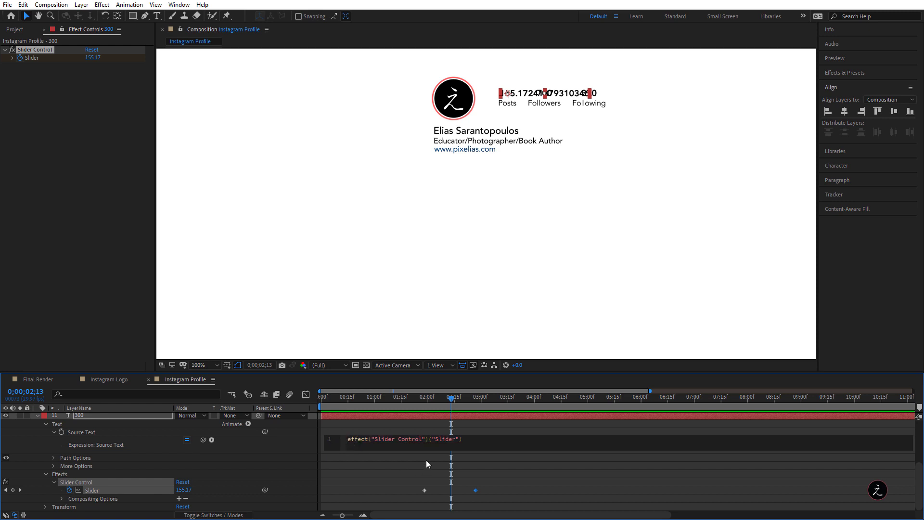
{"action": "type", "text": "Math"}
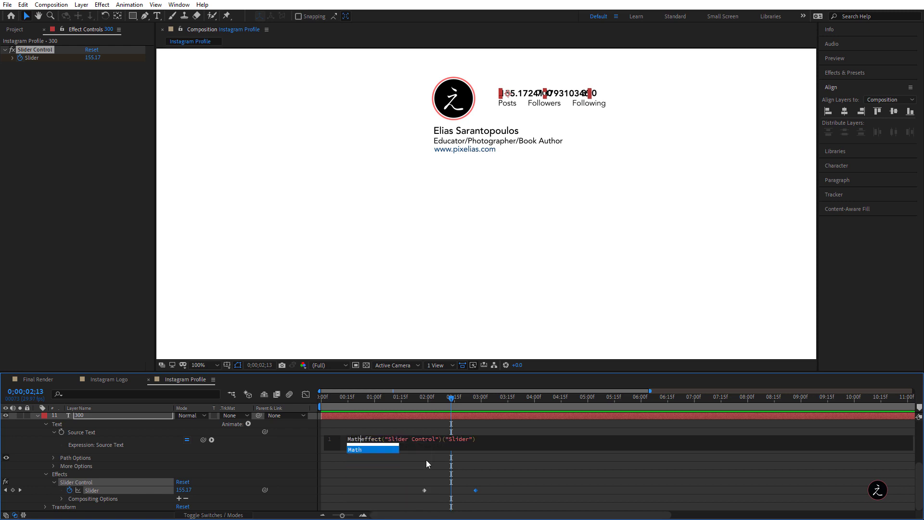
{"action": "type", "text": ".roun"}
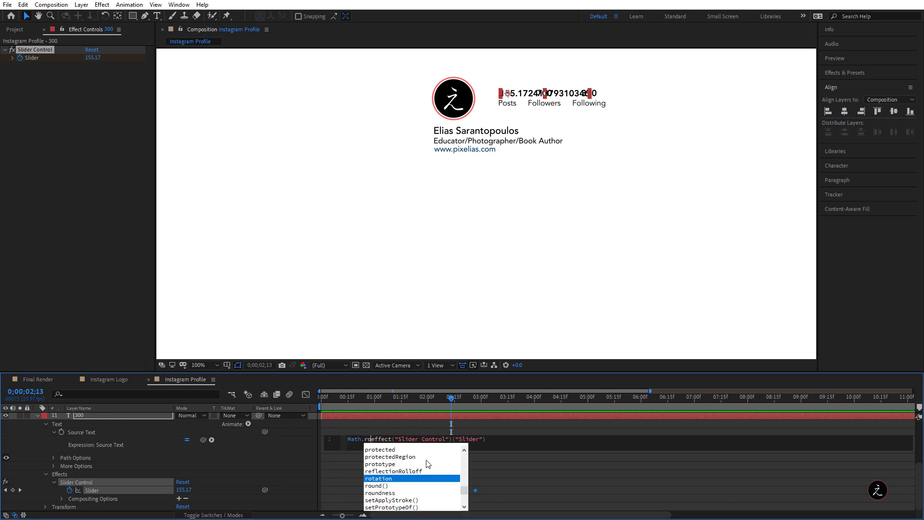
{"action": "type", "text": "d"}
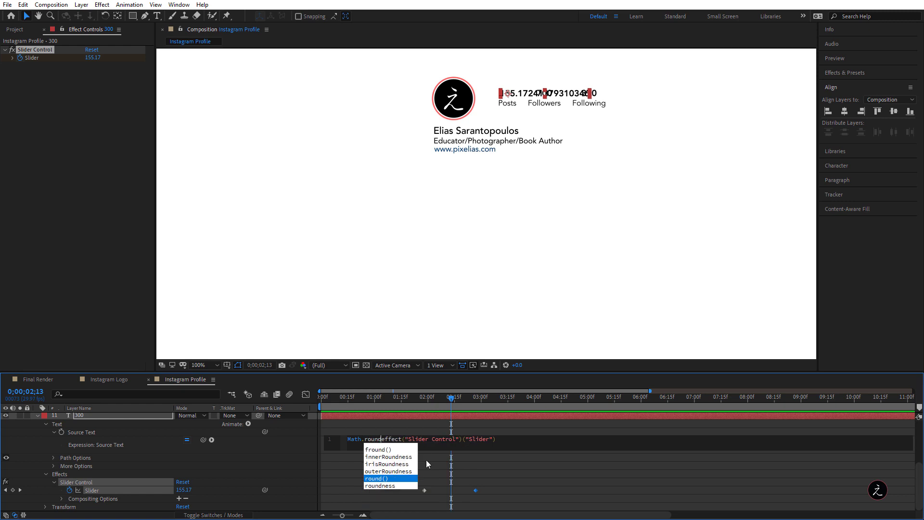
{"action": "key", "text": "Return"}
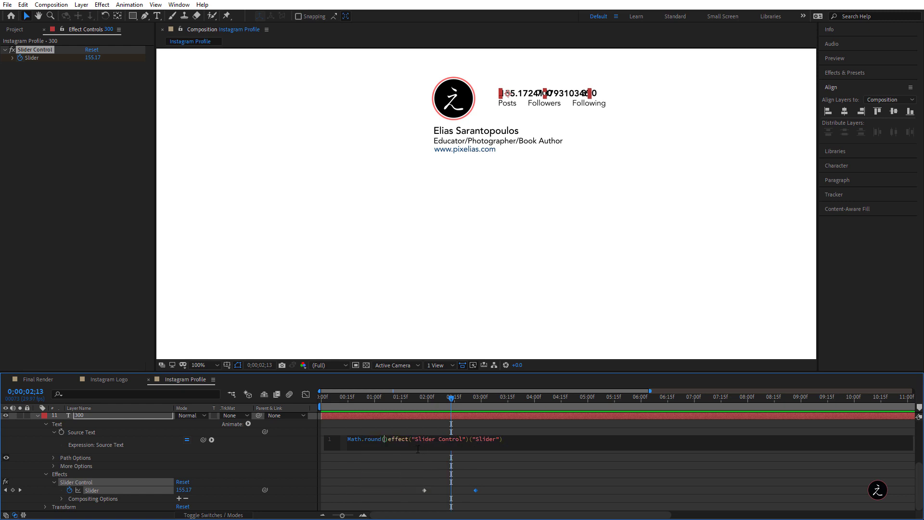
{"action": "left_click_drag", "start_coordinate": [388, 439], "coordinate": [503, 440]}
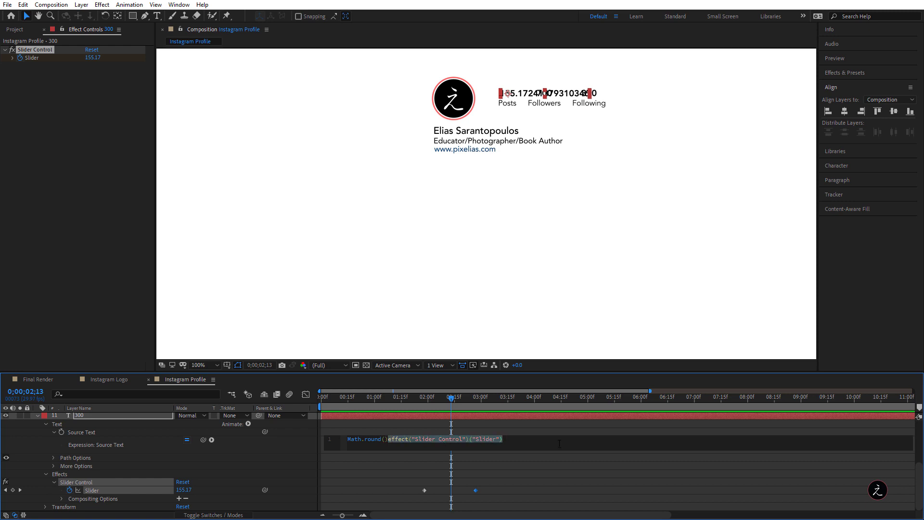
{"action": "key", "text": "ctrl+x"}
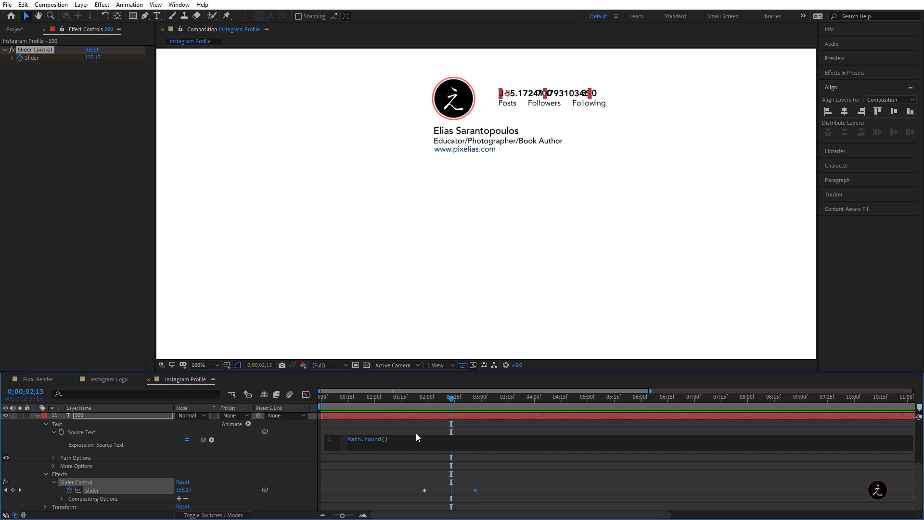
{"action": "key", "text": "ctrl+v"}
{"action": "left_click", "coordinate": [512, 455]}
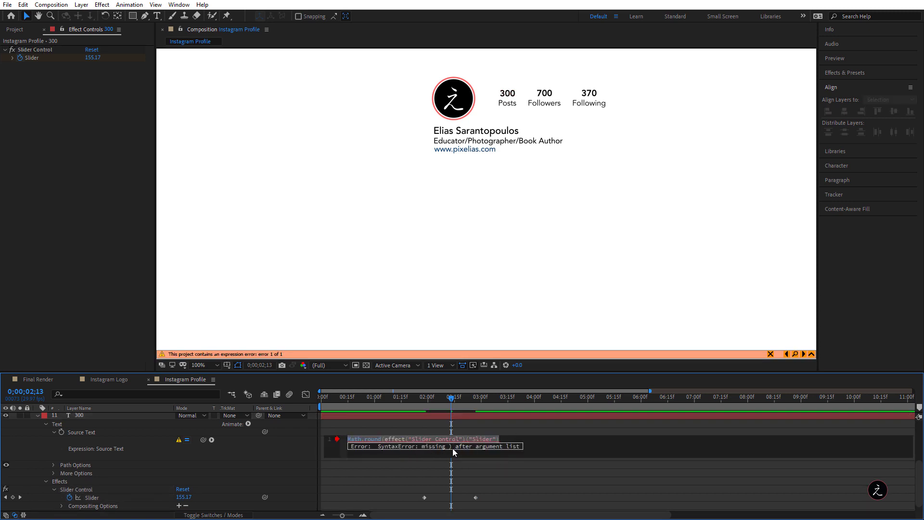
- Add the missing closing parenthesis so the expression reads Math.round(effect("Slider Control")("Slider"))
{"action": "left_click", "coordinate": [513, 437]}
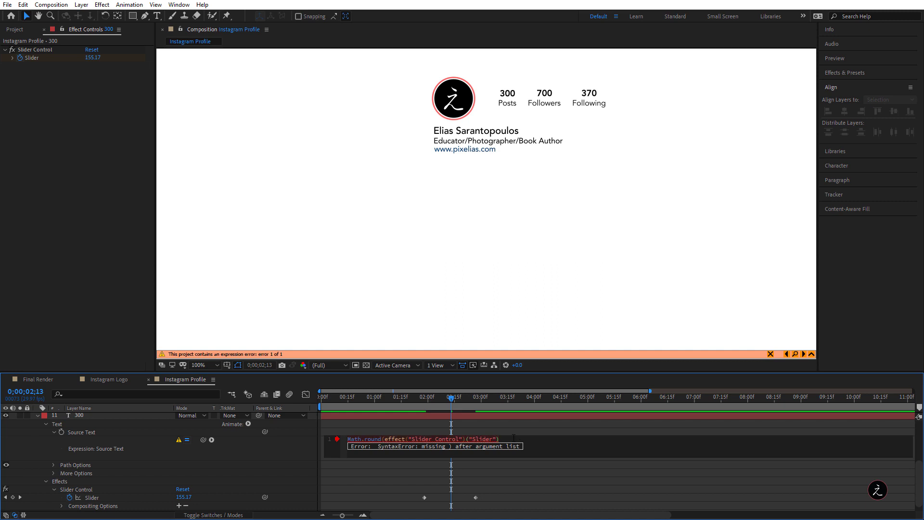
{"action": "type", "text": ")"}
{"action": "left_click", "coordinate": [521, 463]}
{"action": "left_click", "coordinate": [438, 440]}
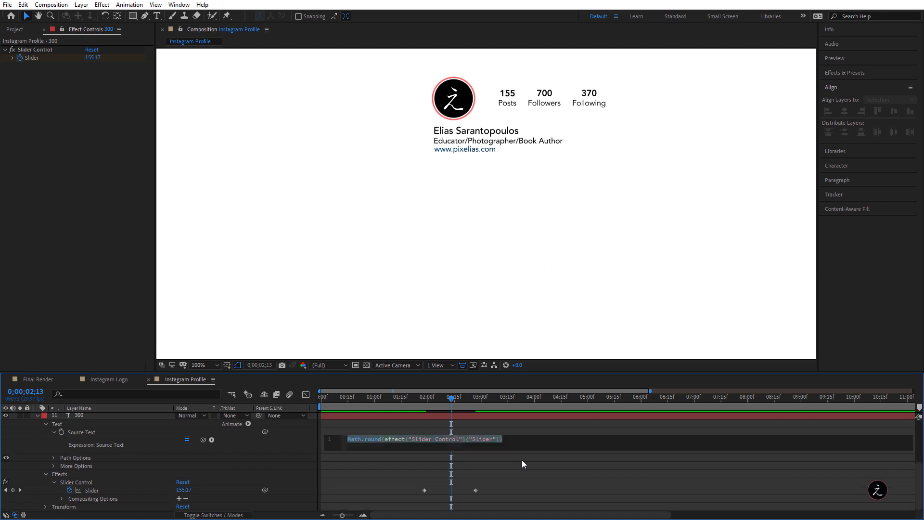
- Play the profile animation from the start to check the rounded posts count-up
{"action": "left_click_drag", "start_coordinate": [451, 397], "coordinate": [321, 397]}
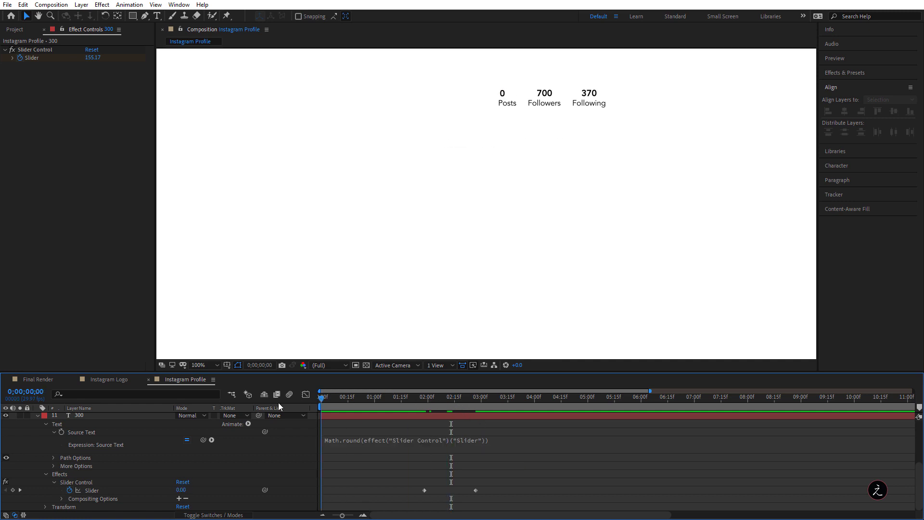
{"action": "key", "text": "space"}
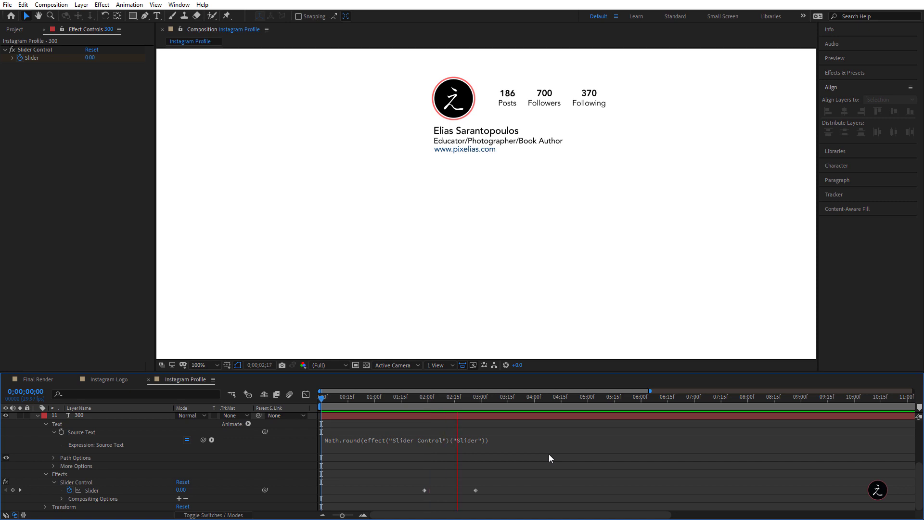
{"action": "key", "text": "space"}
- Move the Slider's end keyframe earlier to about 0;00;02;17 and preview the faster posts count-up
{"action": "left_click_drag", "start_coordinate": [475, 489], "coordinate": [459, 489]}
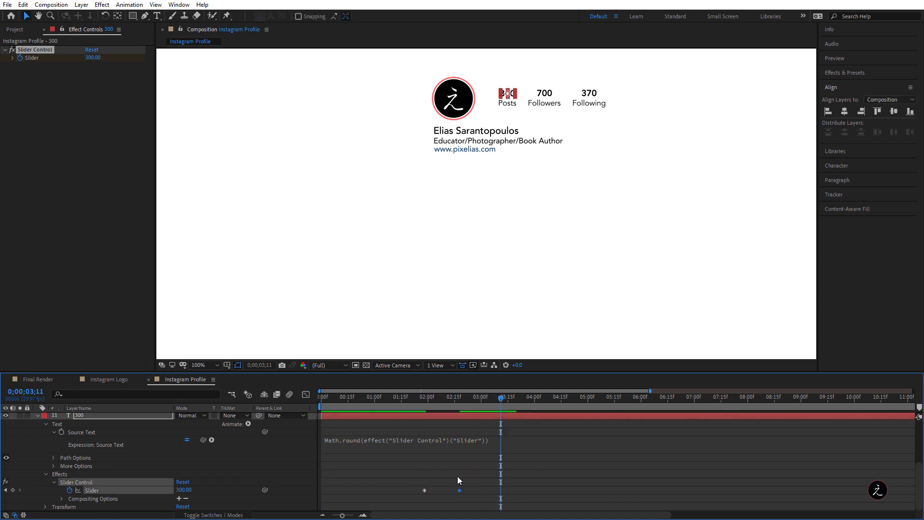
{"action": "left_click", "coordinate": [374, 398]}
{"action": "key", "text": "space"}
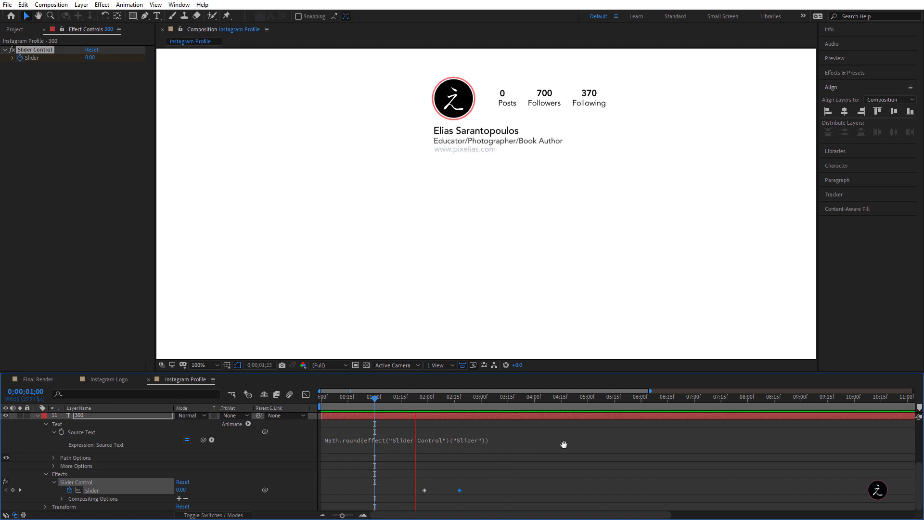
{"action": "key", "text": "space"}
{"action": "left_click_drag", "start_coordinate": [462, 491], "coordinate": [458, 490]}
{"action": "left_click", "coordinate": [334, 398]}
{"action": "key", "text": "space"}
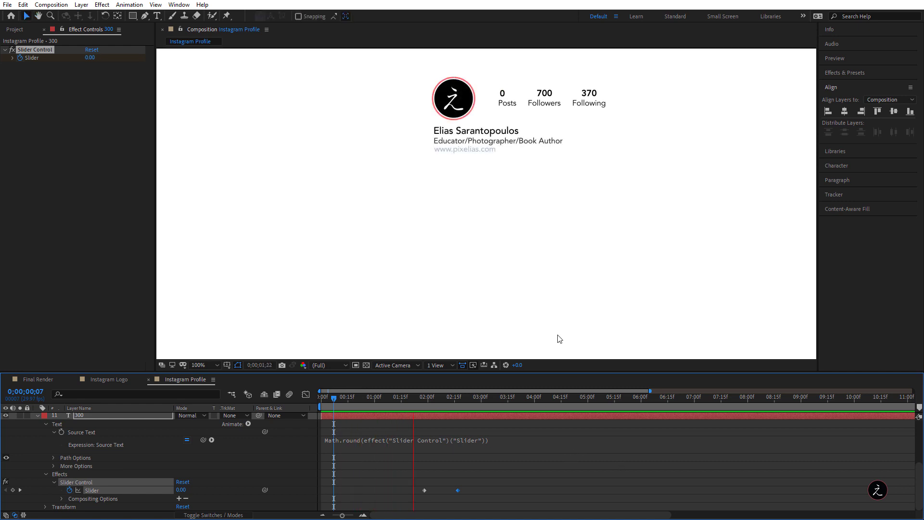
- Set a 0% Opacity keyframe on the Posts text layer at 0;00;01;21
{"action": "left_click", "coordinate": [493, 396]}
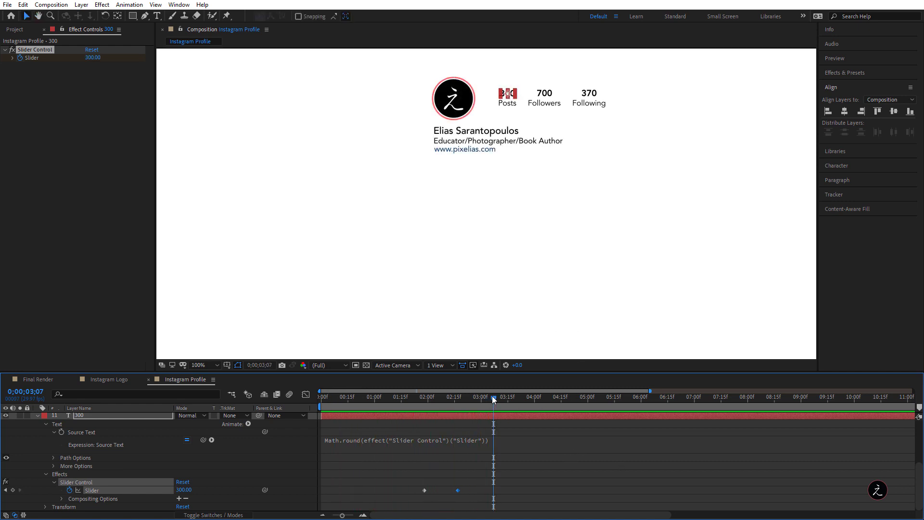
{"action": "mouse_move", "coordinate": [489, 396]}
{"action": "left_mouse_down"}
{"action": "mouse_move", "coordinate": [430, 402]}
{"action": "mouse_move", "coordinate": [485, 405]}
{"action": "left_mouse_up"}
{"action": "left_click", "coordinate": [38, 415]}
{"action": "left_click", "coordinate": [91, 490]}
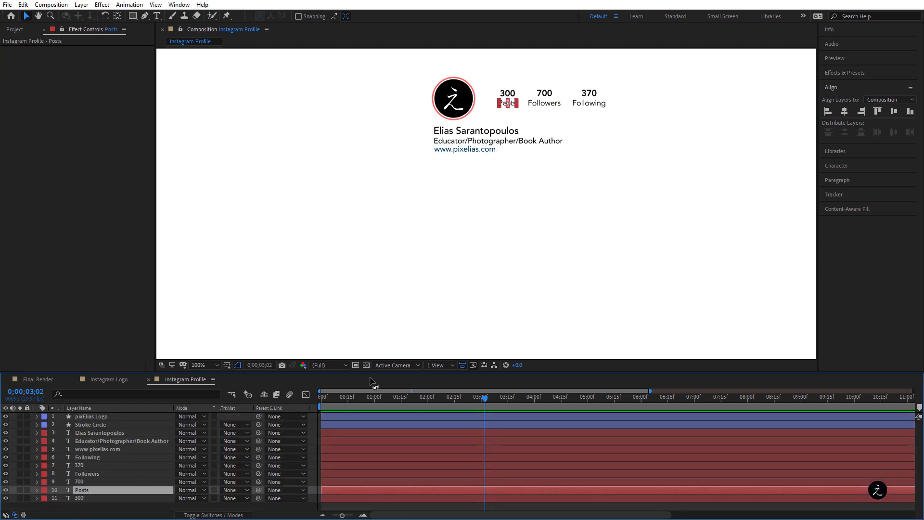
{"action": "left_click_drag", "start_coordinate": [487, 398], "coordinate": [412, 399]}
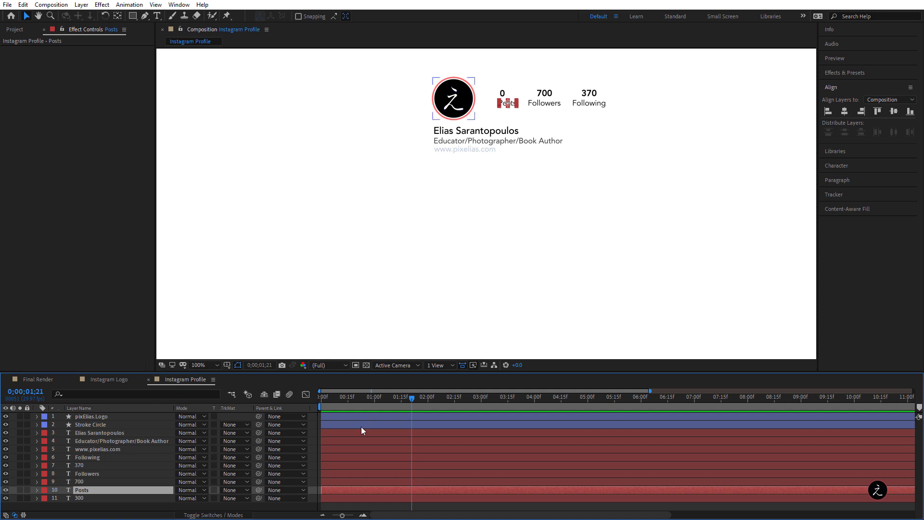
{"action": "key", "text": "t"}
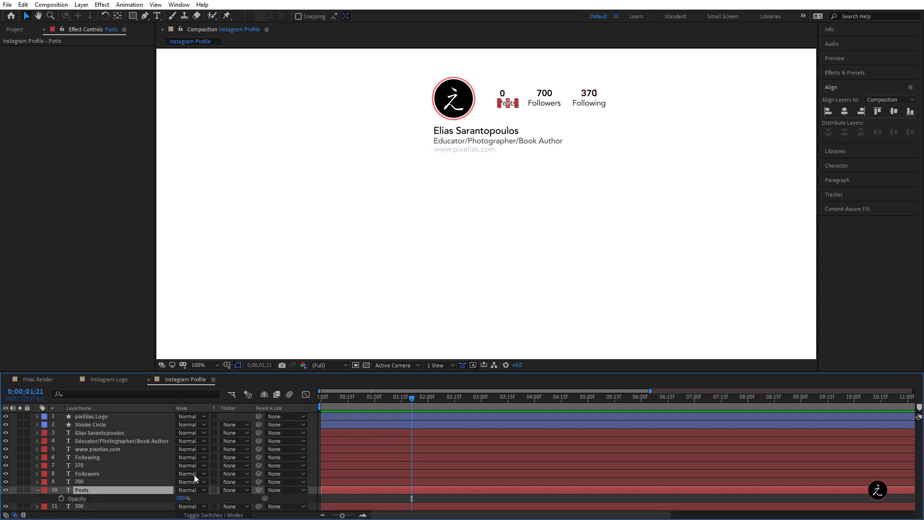
{"action": "left_click", "coordinate": [61, 498]}
{"action": "left_click", "coordinate": [181, 498]}
{"action": "type", "text": "0"}
{"action": "key", "text": "Return"}
- Add a 100% Opacity keyframe to the Posts layer at 0;00;02;11
{"action": "left_click_drag", "start_coordinate": [411, 398], "coordinate": [447, 398]}
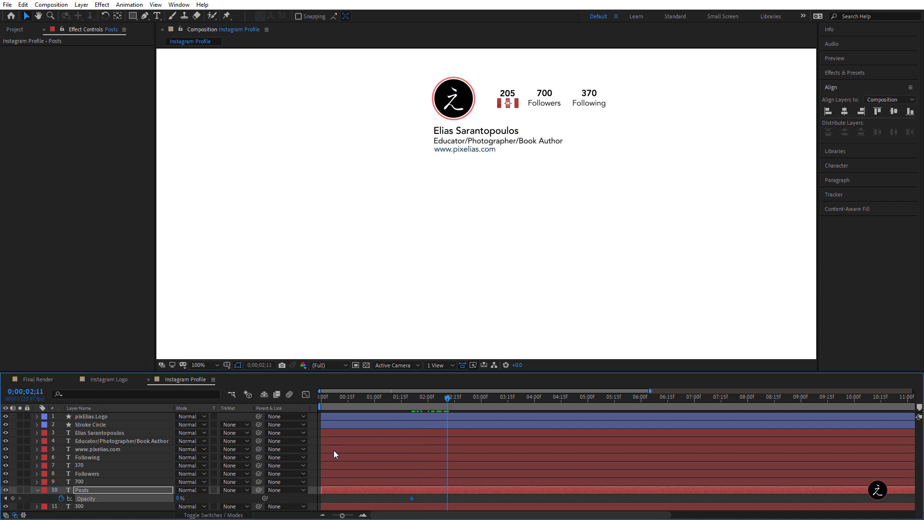
{"action": "left_click", "coordinate": [181, 498]}
{"action": "type", "text": "100"}
{"action": "key", "text": "Return"}
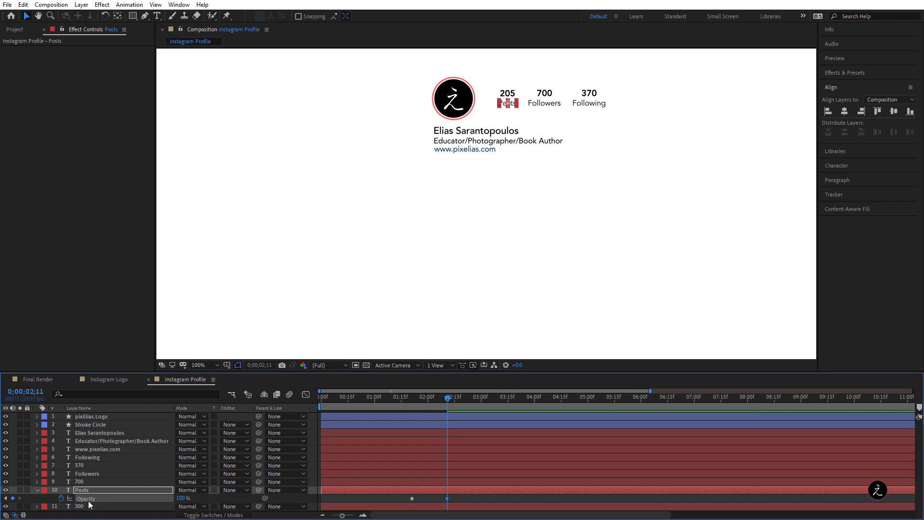
{"action": "left_click", "coordinate": [94, 505]}
{"action": "left_click", "coordinate": [96, 492]}
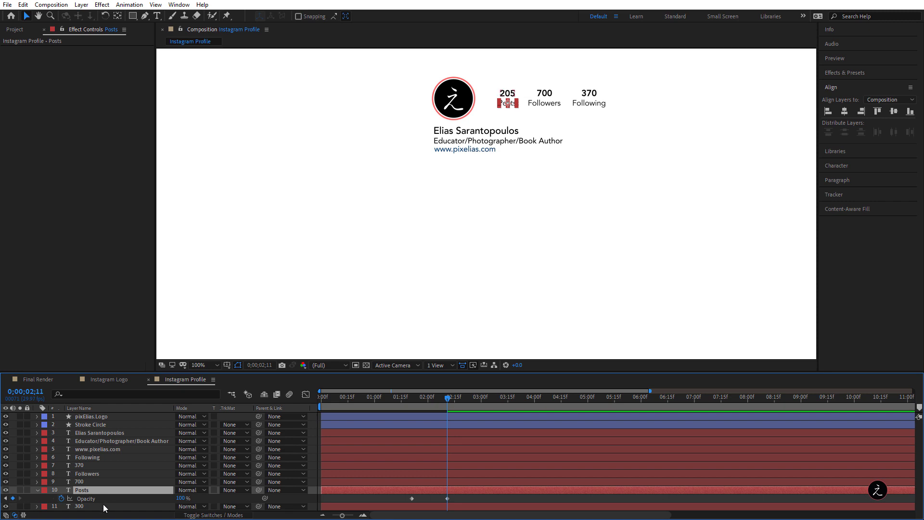
- Move the 300 layer's two Slider keyframes earlier to line up with the Posts layer's Opacity keyframes
{"action": "left_click", "coordinate": [103, 505]}
{"action": "key", "text": "u"}
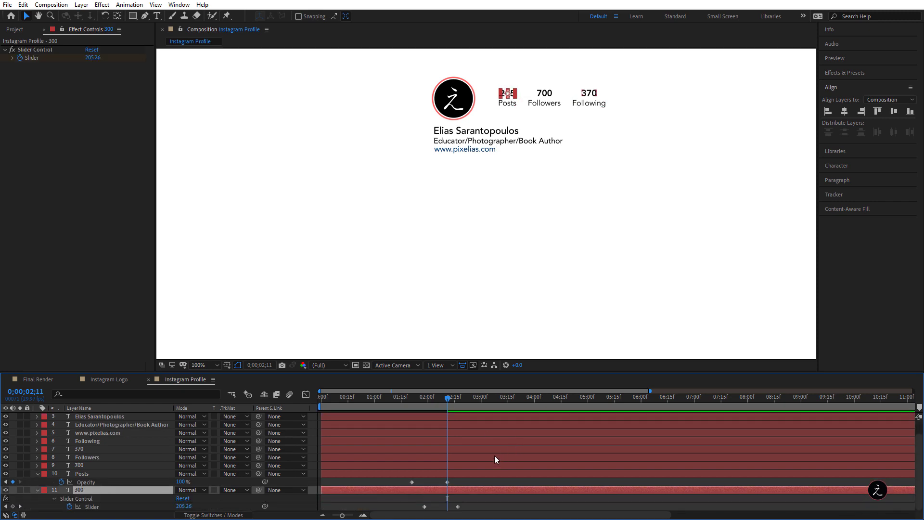
{"action": "left_click_drag", "start_coordinate": [417, 501], "coordinate": [446, 507]}
{"action": "left_click", "coordinate": [464, 499]}
{"action": "left_click", "coordinate": [445, 506]}
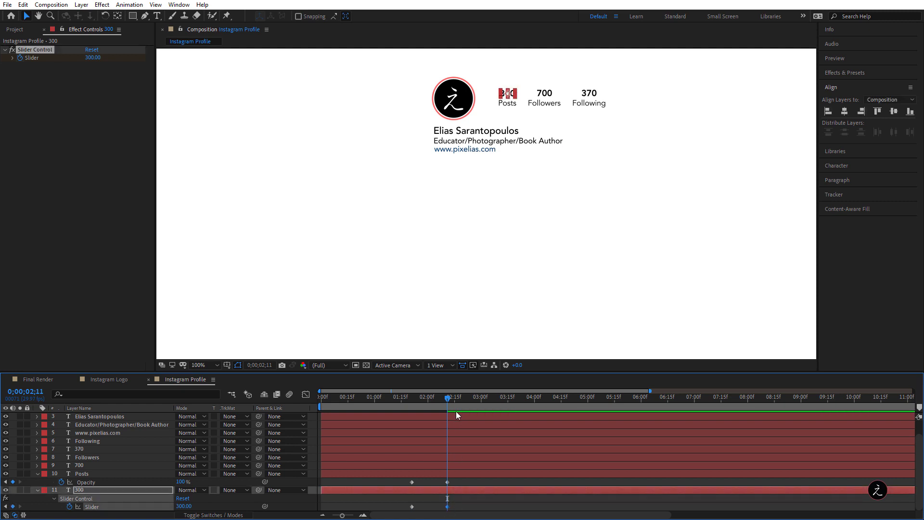
- Preview the posts count-up together with the Posts label fade-in several times, starting shortly before the first keyframes
{"action": "left_click_drag", "start_coordinate": [448, 400], "coordinate": [388, 400]}
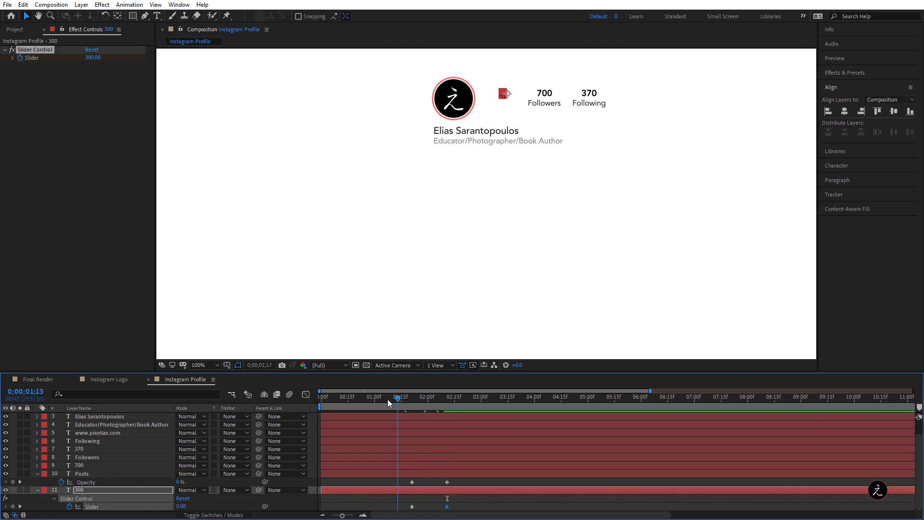
{"action": "left_click", "coordinate": [513, 500]}
{"action": "key", "text": "space"}
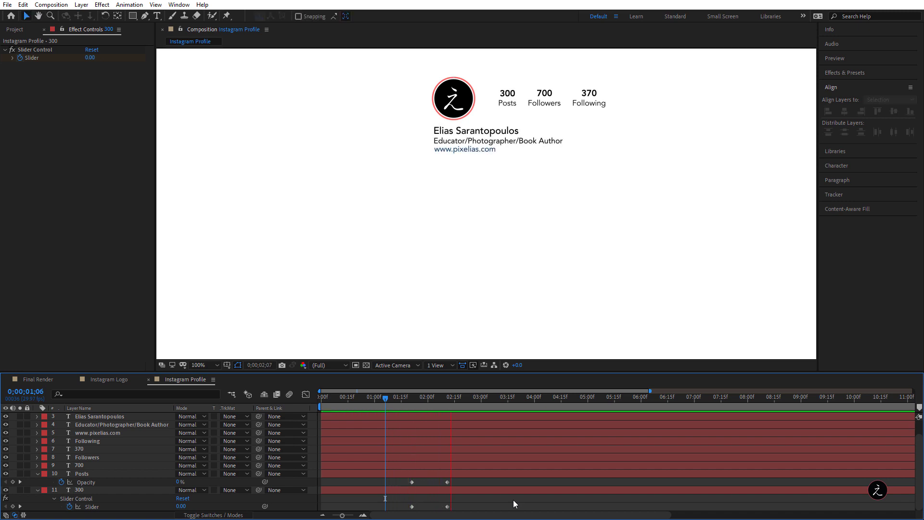
{"action": "left_click_drag", "start_coordinate": [475, 397], "coordinate": [398, 401]}
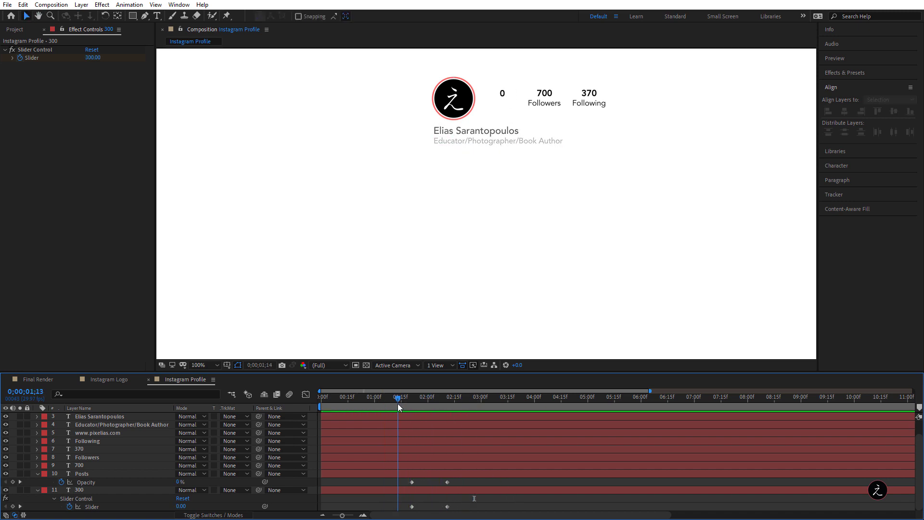
{"action": "key", "text": "space"}
{"action": "key", "text": "space"}
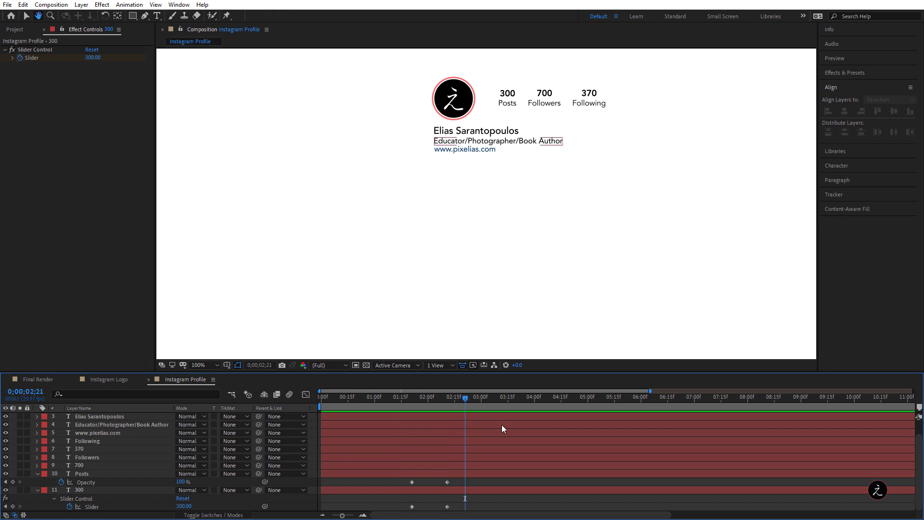
{"action": "left_click_drag", "start_coordinate": [466, 396], "coordinate": [394, 409]}
{"action": "key", "text": "space"}
{"action": "key", "text": "space"}
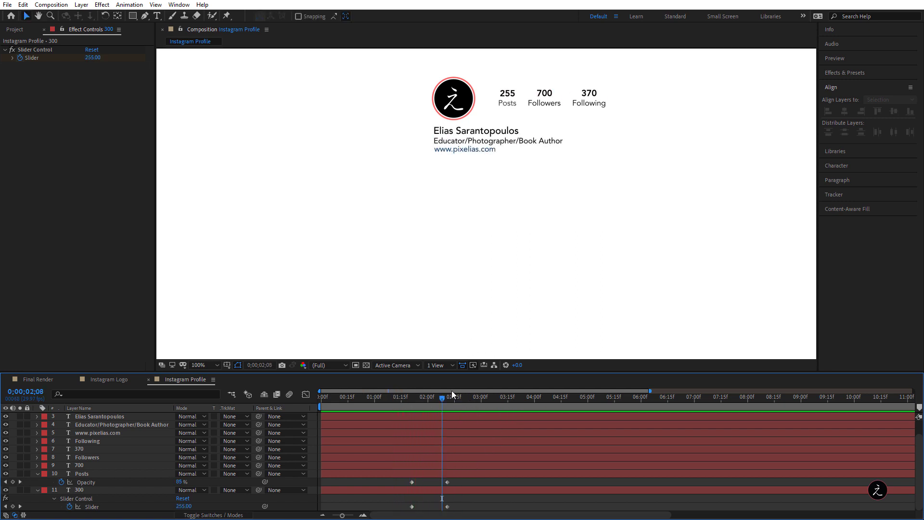
{"action": "left_click_drag", "start_coordinate": [444, 397], "coordinate": [391, 412]}
{"action": "key", "text": "space"}
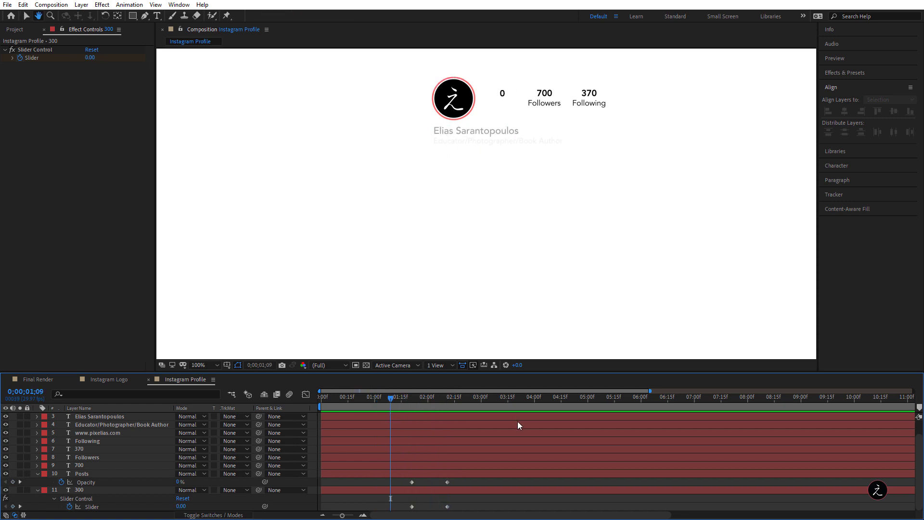
{"action": "key", "text": "space"}
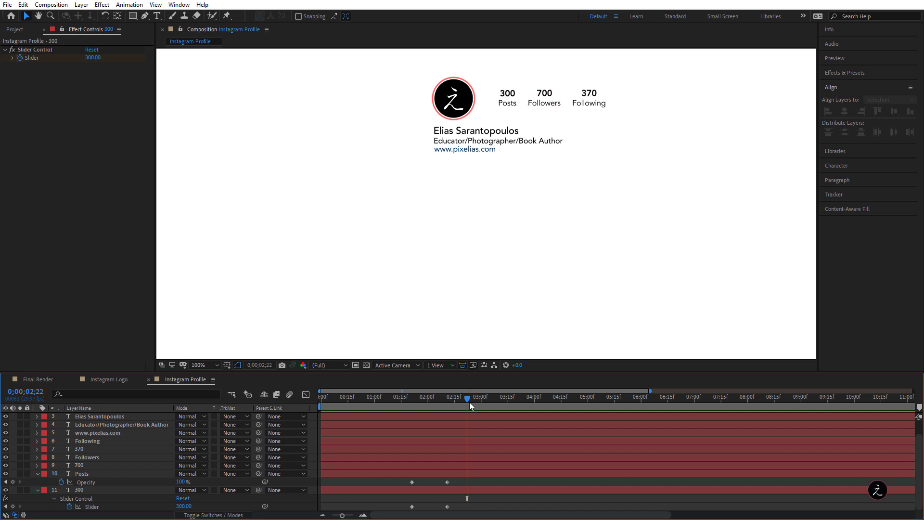
{"action": "left_click_drag", "start_coordinate": [467, 400], "coordinate": [392, 403]}
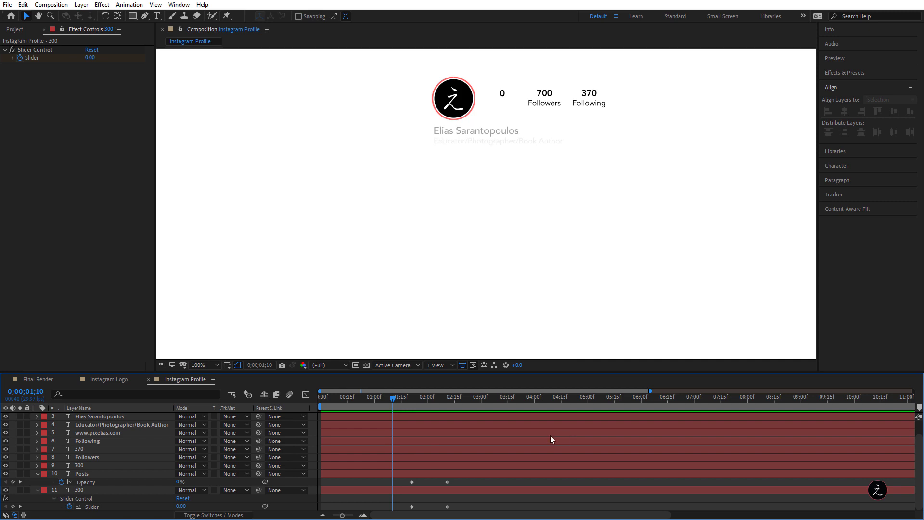
{"action": "key", "text": "space"}
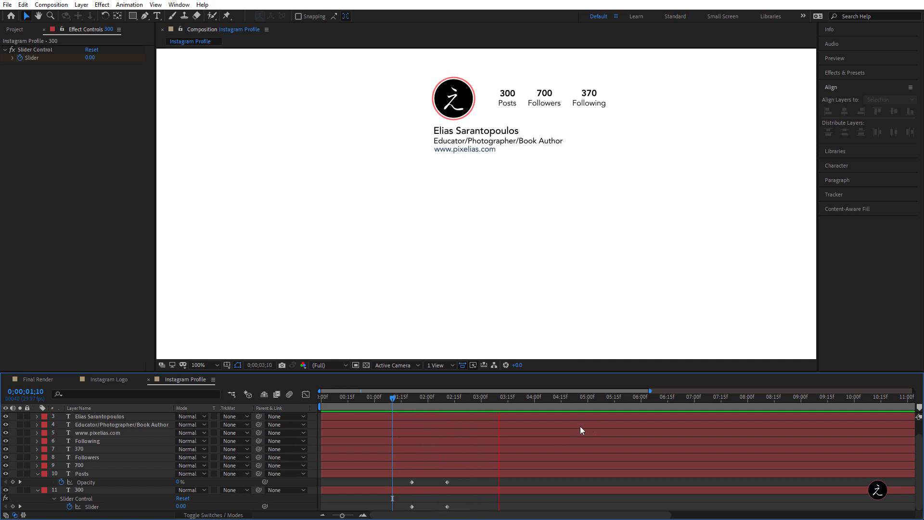
{"action": "key", "text": "space"}
{"action": "left_click_drag", "start_coordinate": [570, 400], "coordinate": [497, 408]}
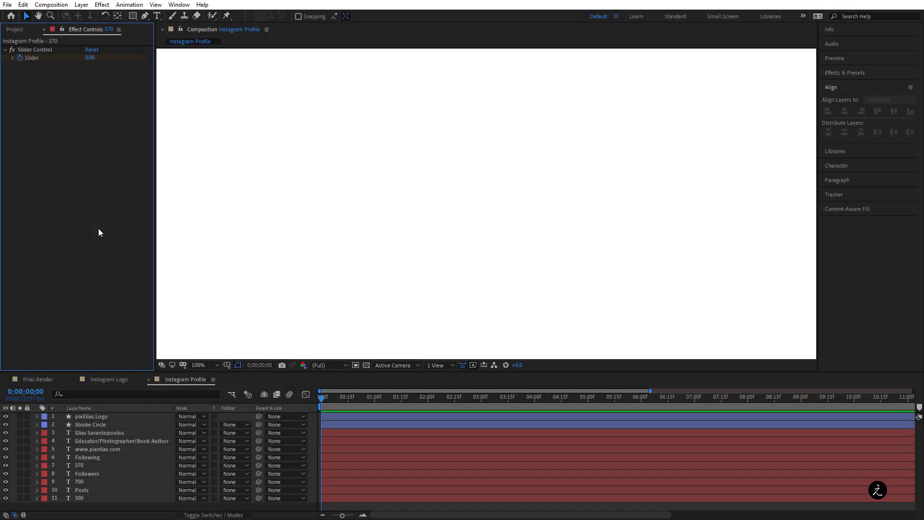
- Play the profile animation from the start to check the count-ups of all three statistics
{"action": "key", "text": "space"}
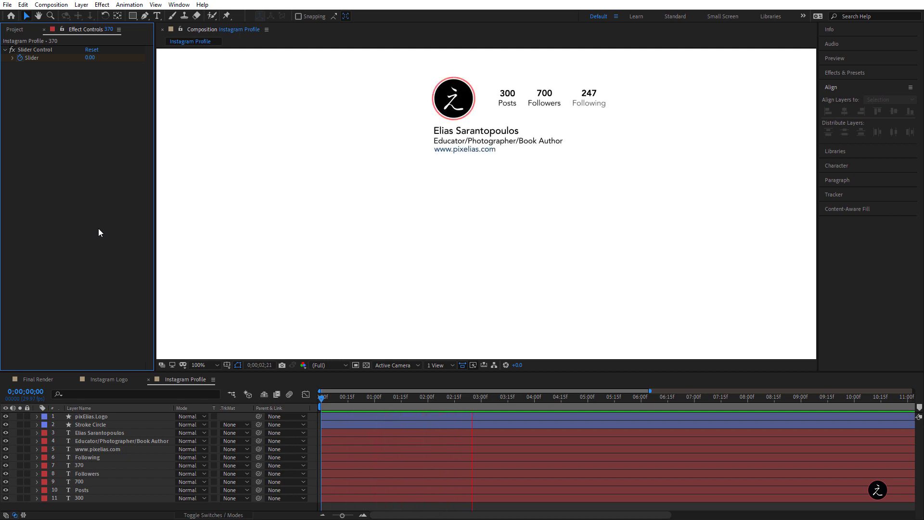
{"action": "key", "text": "space"}
{"action": "left_click_drag", "start_coordinate": [500, 397], "coordinate": [461, 398]}
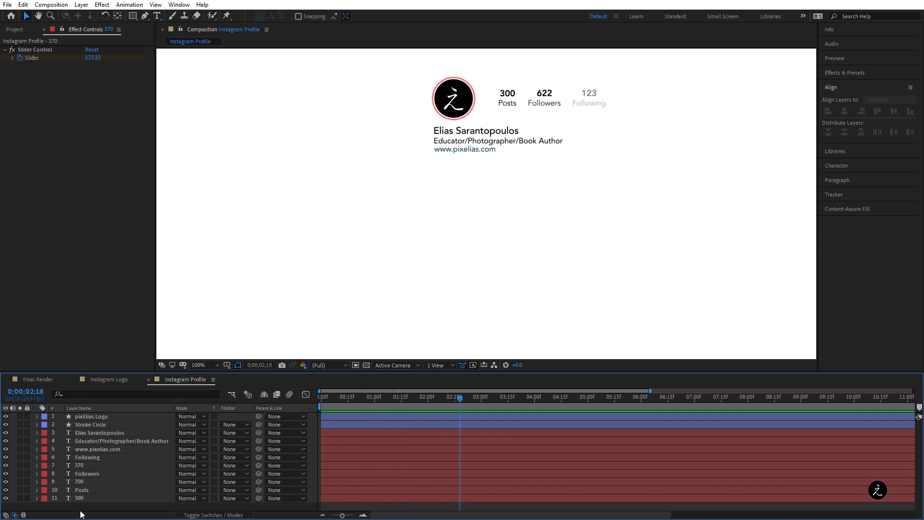
- Reveal the 370 layer's Slider and Opacity keyframes and examine their timing around 0;00;02;10
{"action": "left_click", "coordinate": [97, 465]}
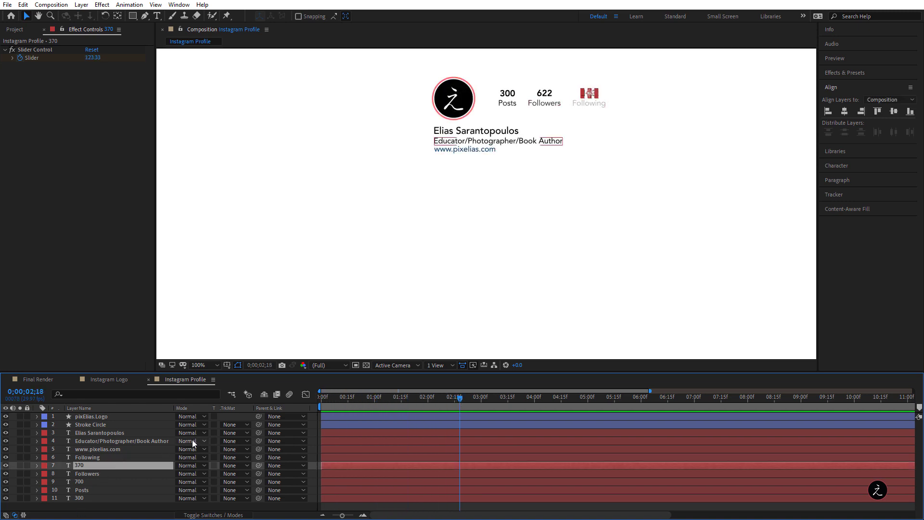
{"action": "key", "text": "u"}
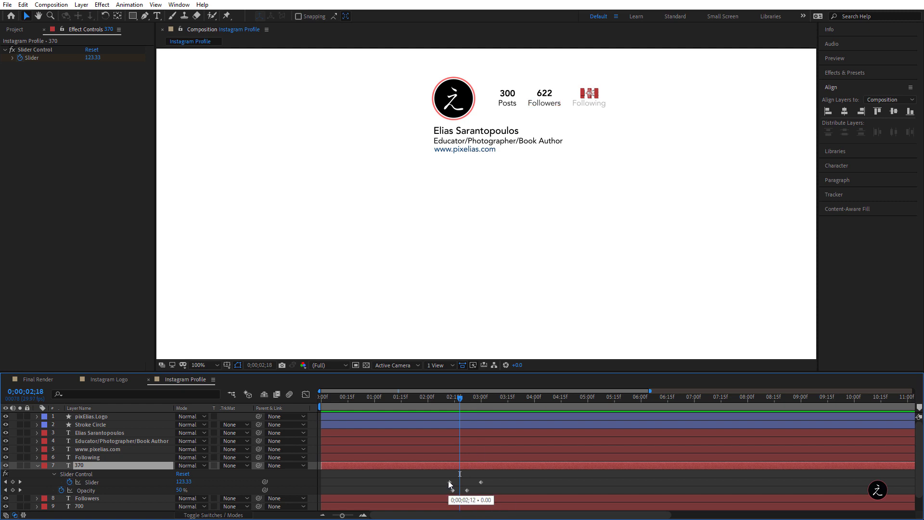
{"action": "mouse_move", "coordinate": [462, 400]}
{"action": "left_mouse_down"}
{"action": "mouse_move", "coordinate": [430, 402]}
{"action": "mouse_move", "coordinate": [446, 402]}
{"action": "left_mouse_up"}
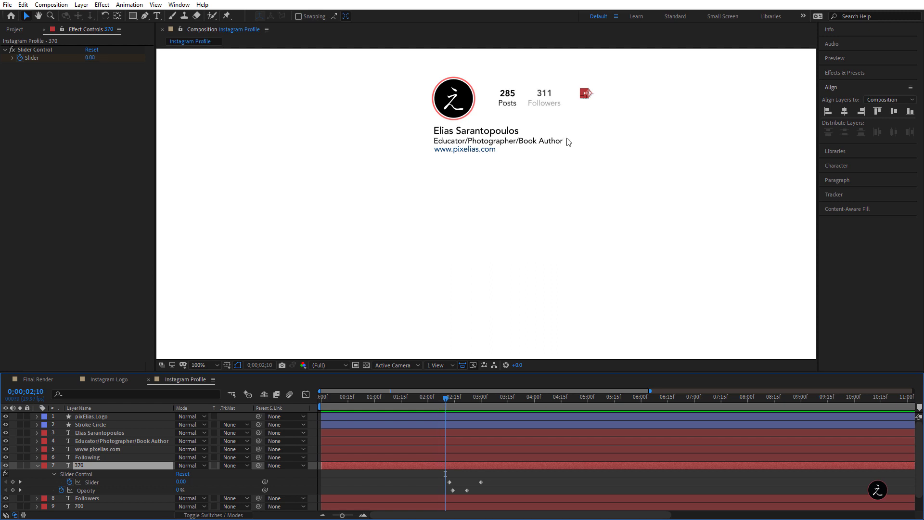
{"action": "mouse_move", "coordinate": [445, 397]}
{"action": "left_mouse_down"}
{"action": "mouse_move", "coordinate": [455, 395]}
{"action": "mouse_move", "coordinate": [445, 394]}
{"action": "left_mouse_up"}
{"action": "left_click", "coordinate": [37, 465]}
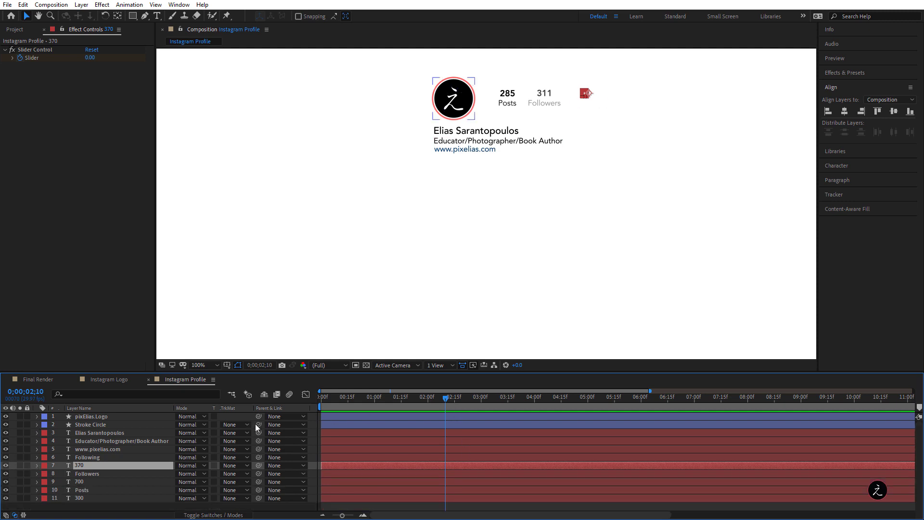
- Add the Instagram Profile composition to the Final Render composition as the top layer
{"action": "left_click", "coordinate": [39, 378]}
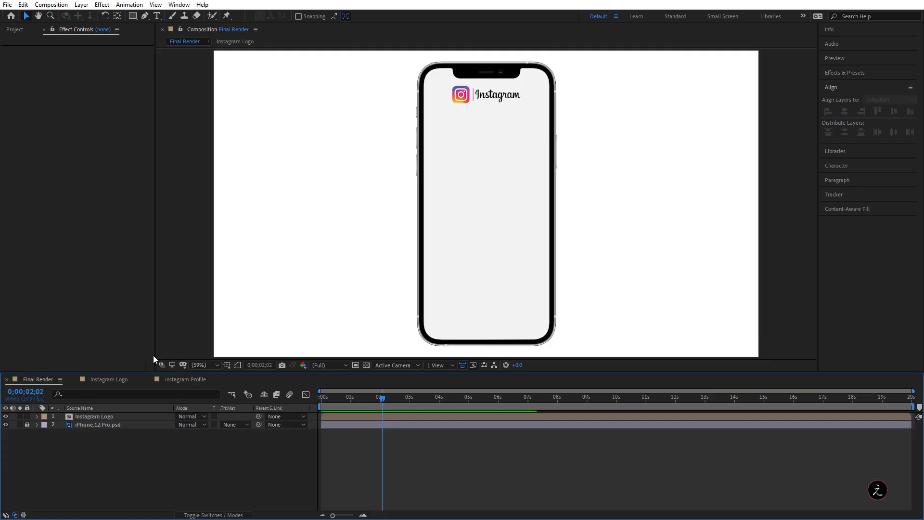
{"action": "left_click", "coordinate": [13, 30]}
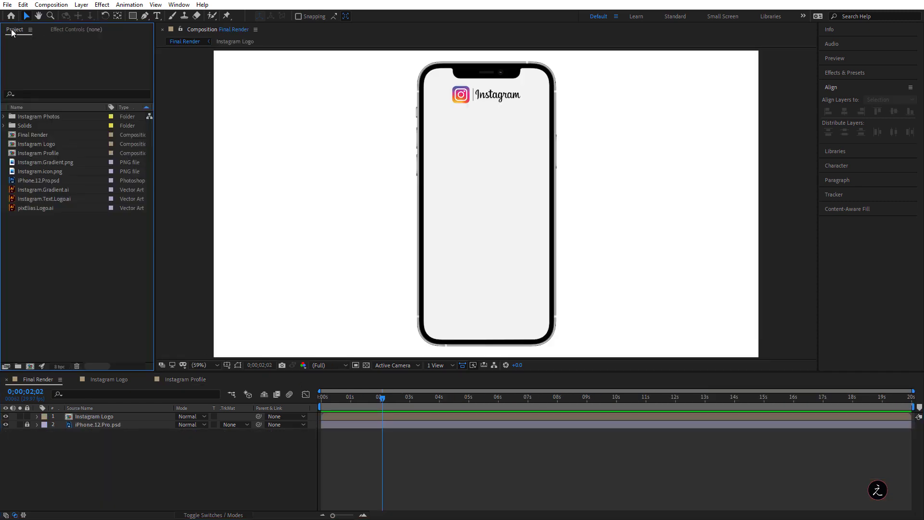
{"action": "left_click", "coordinate": [30, 153]}
{"action": "left_click_drag", "start_coordinate": [10, 156], "coordinate": [86, 415]}
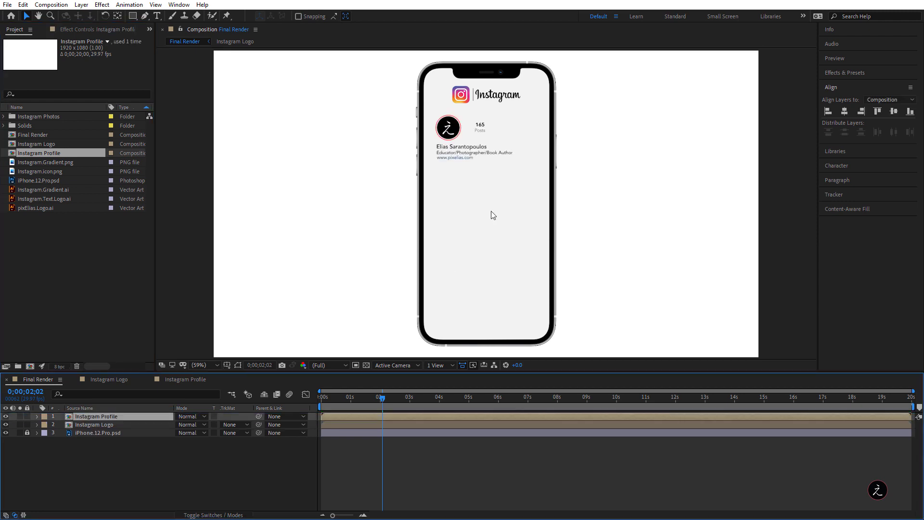
- Play the Final Render composition from the start to check how the logo and profile animations overlap
{"action": "left_click", "coordinate": [380, 397]}
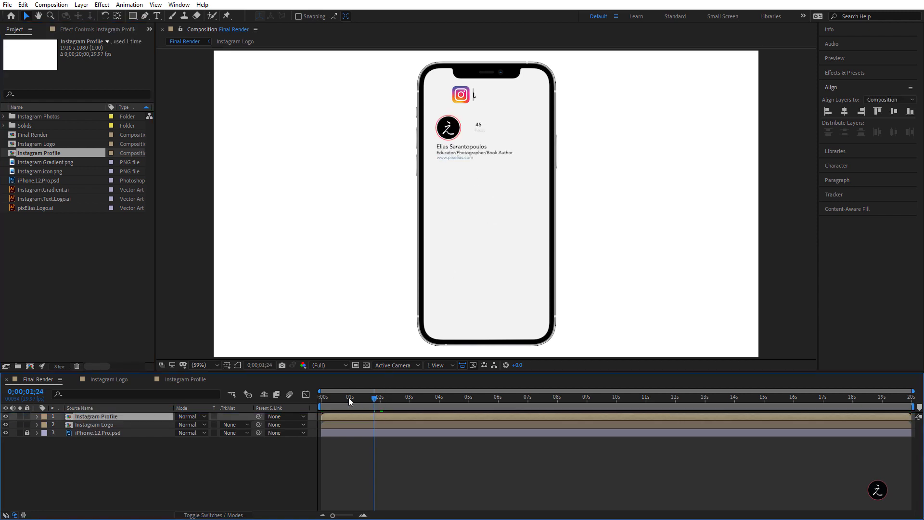
{"action": "key", "text": "Home"}
{"action": "key", "text": "space"}
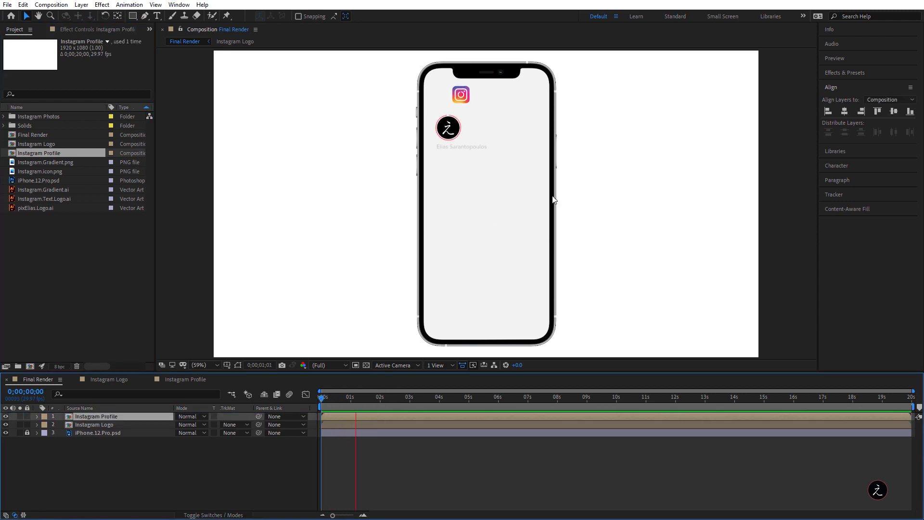
{"action": "key", "text": "space"}
- Shift the Instagram Profile layer to start at about 2 seconds and preview its timing after the logo animation
{"action": "left_click_drag", "start_coordinate": [417, 398], "coordinate": [341, 397]}
{"action": "key", "text": "space"}
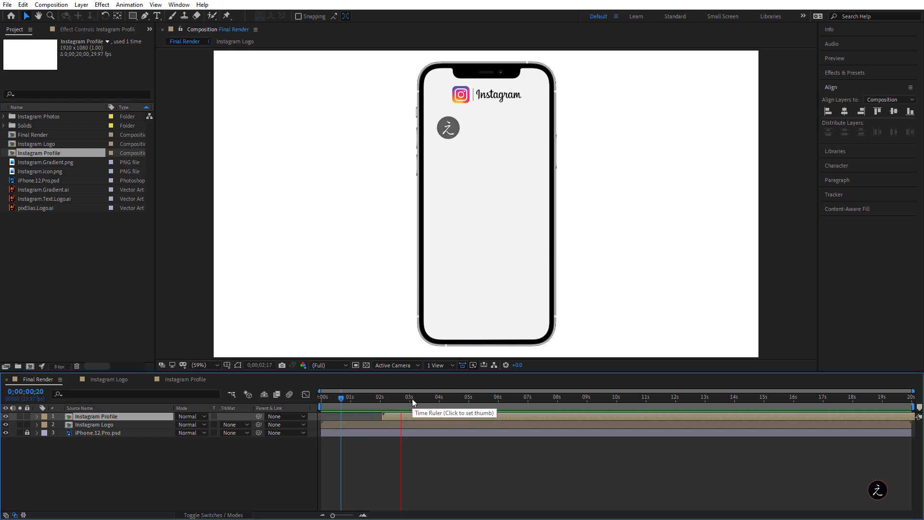
{"action": "key", "text": "space"}
{"action": "left_click_drag", "start_coordinate": [408, 416], "coordinate": [409, 416]}
- Play the Final Render composition from the start to check the logo and delayed profile animations in sequence
{"action": "key", "text": "space"}
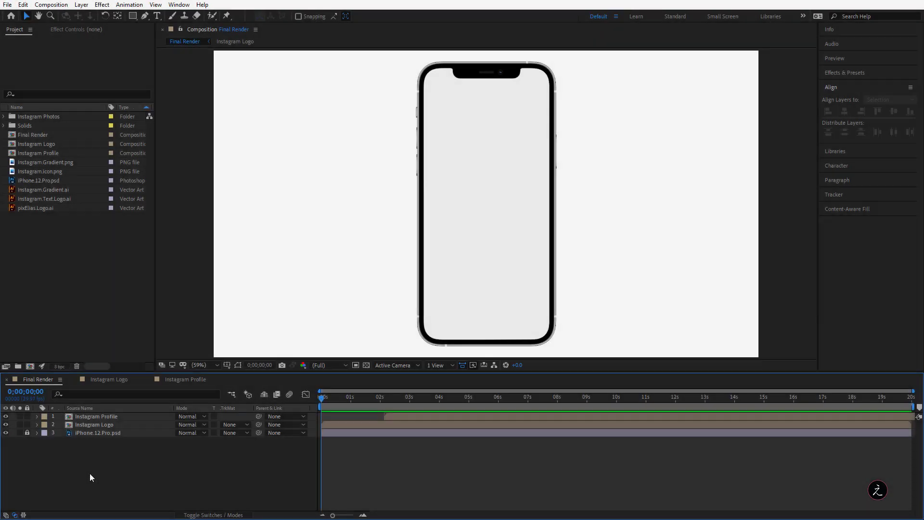
{"action": "key", "text": "space"}
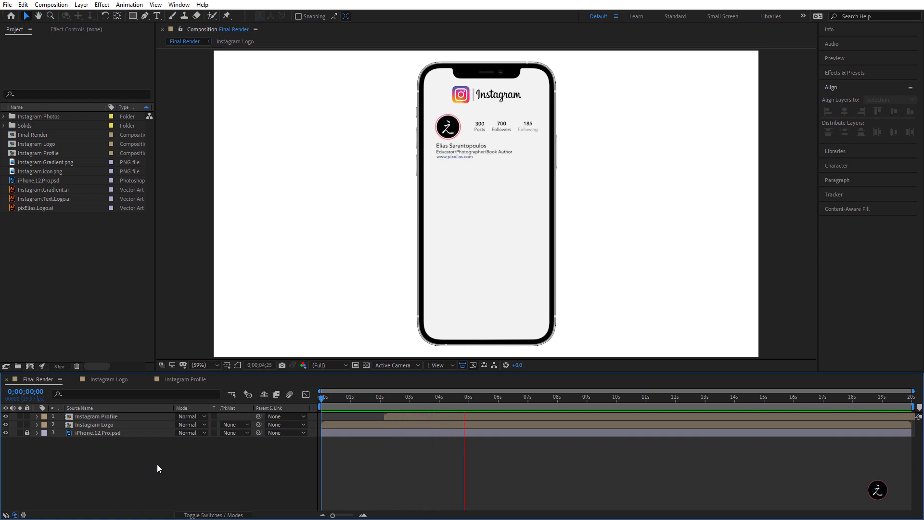
{"action": "key", "text": "space"}
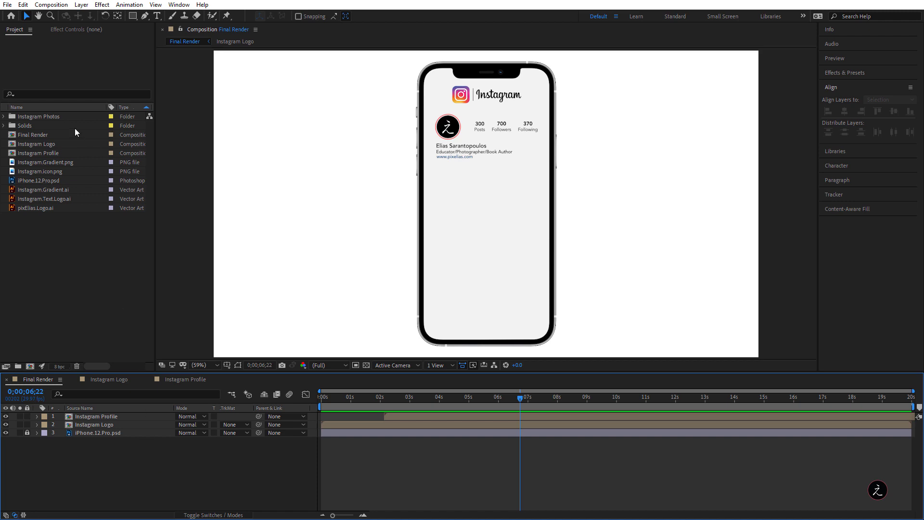
- Inspect the pixel dimensions of several images in the Instagram Photos folder
{"action": "left_click", "coordinate": [64, 116]}
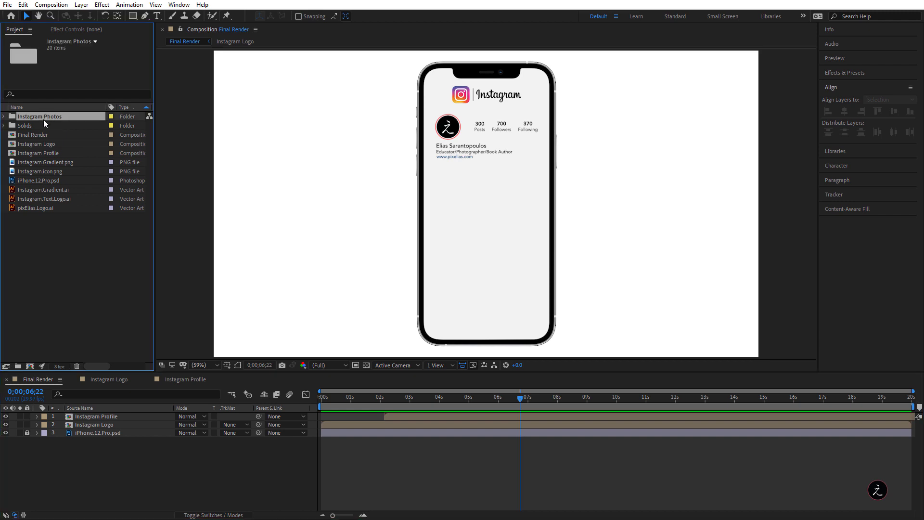
{"action": "left_click", "coordinate": [4, 116]}
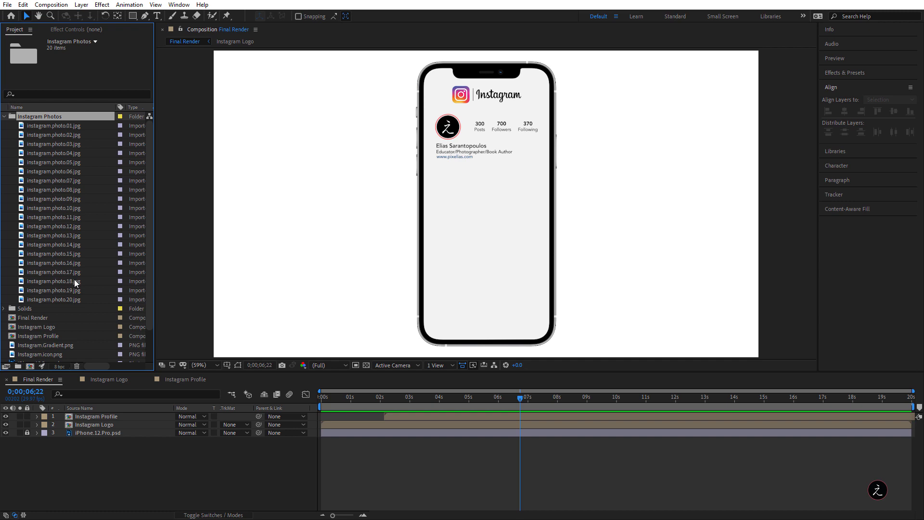
{"action": "left_click", "coordinate": [74, 280]}
{"action": "left_click", "coordinate": [70, 252]}
{"action": "left_click", "coordinate": [65, 226]}
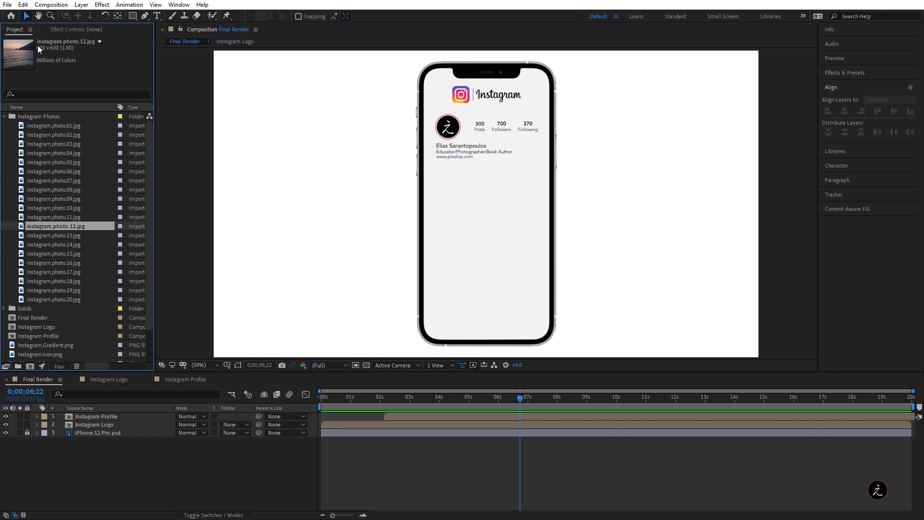
{"action": "left_click", "coordinate": [4, 117]}
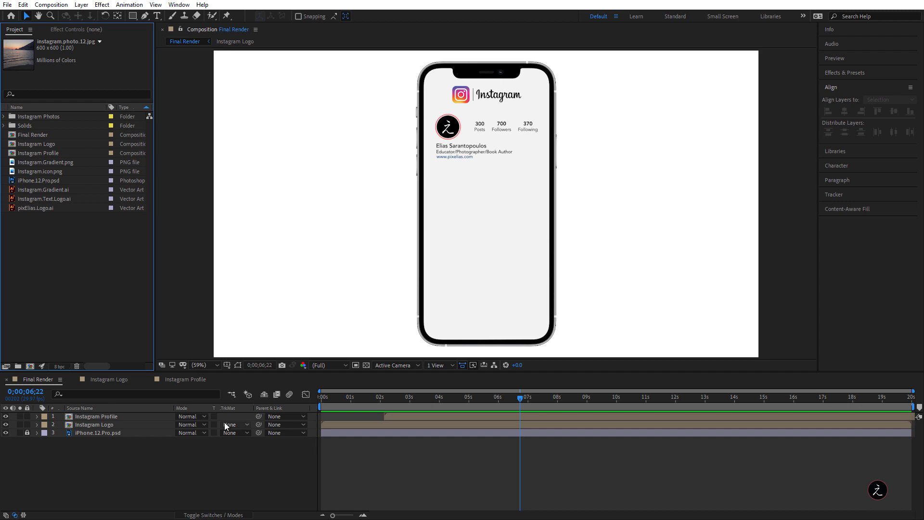
- Create a 600 x 600 px composition named Instagram.Photo.01
{"action": "key", "text": "ctrl+n"}
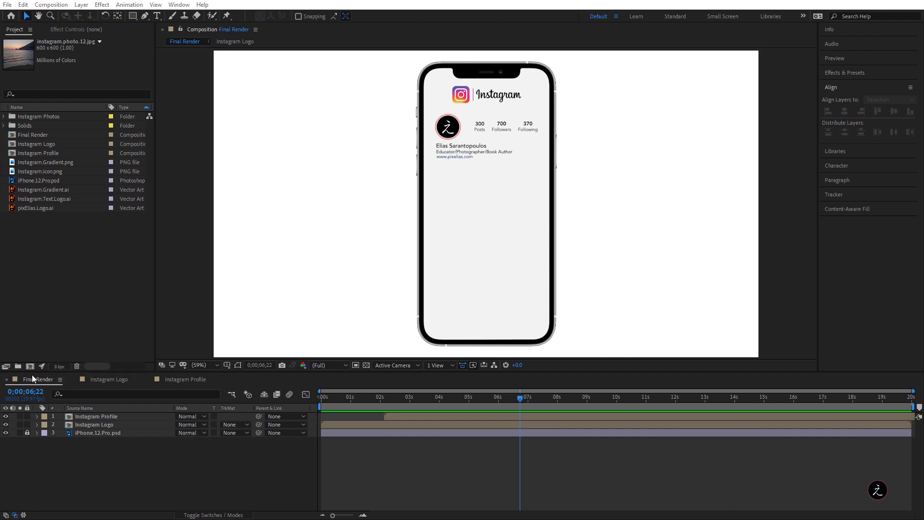
{"action": "left_click", "coordinate": [38, 352]}
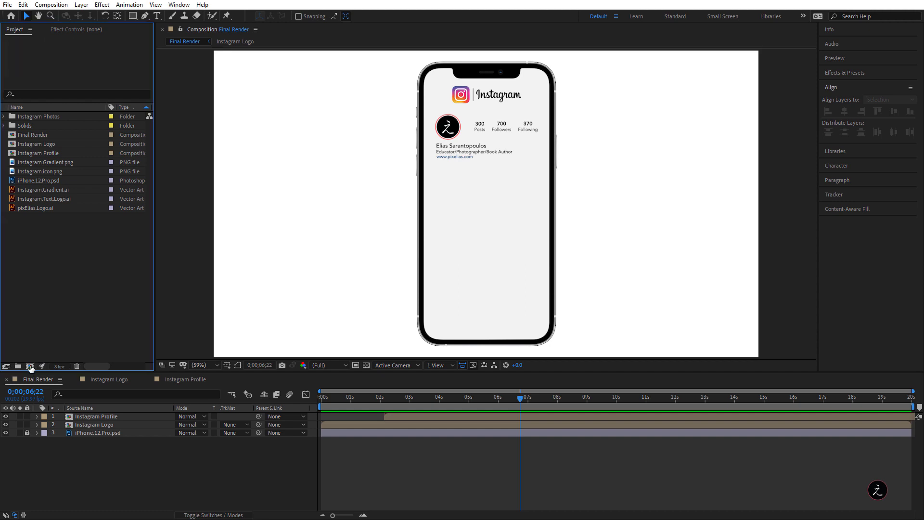
{"action": "left_click", "coordinate": [30, 367]}
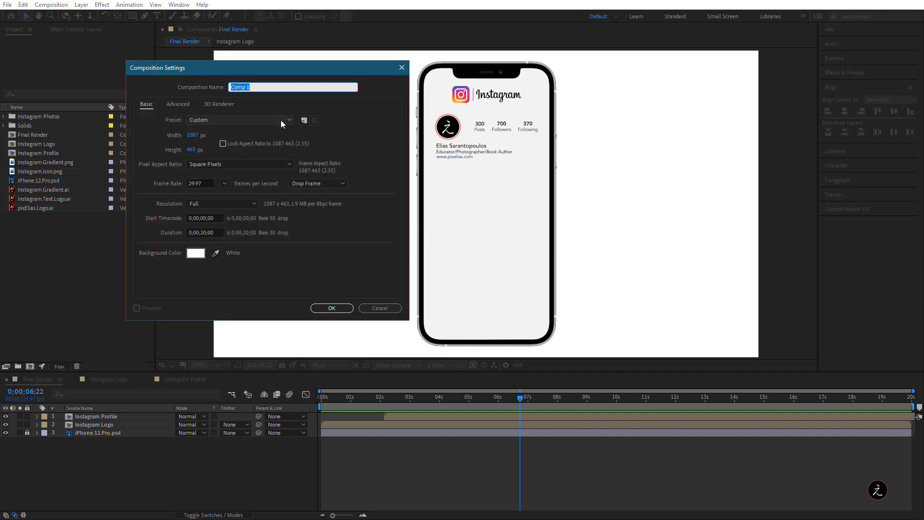
{"action": "type", "text": "Instagram.Photo.01"}
{"action": "left_click", "coordinate": [193, 135]}
{"action": "type", "text": "600"}
{"action": "key", "text": "Tab"}
{"action": "type", "text": "600"}
{"action": "key", "text": "Tab"}
{"action": "left_click", "coordinate": [323, 308]}
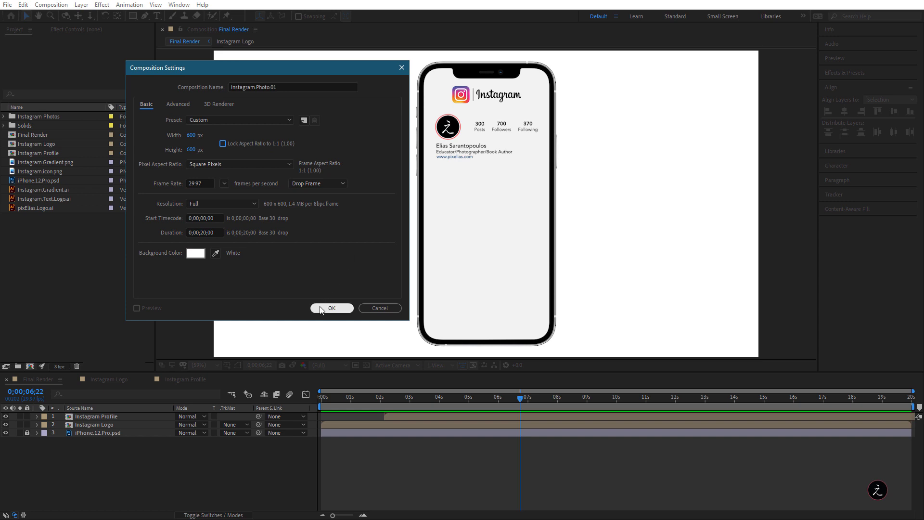
- Add instagram.photo.01.jpg from the Instagram Photos folder to the Instagram.Photo.01 composition as a layer
{"action": "left_click", "coordinate": [48, 117]}
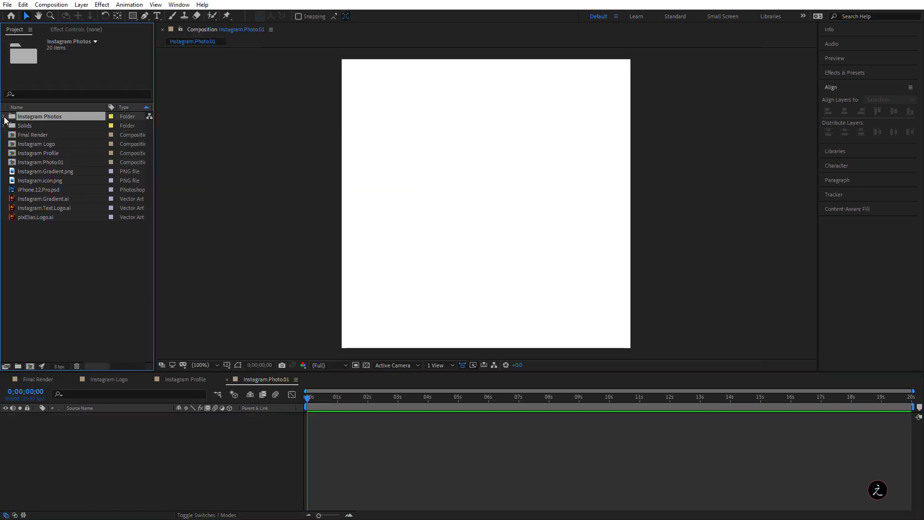
{"action": "left_click", "coordinate": [4, 117]}
{"action": "left_click_drag", "start_coordinate": [53, 126], "coordinate": [67, 437]}
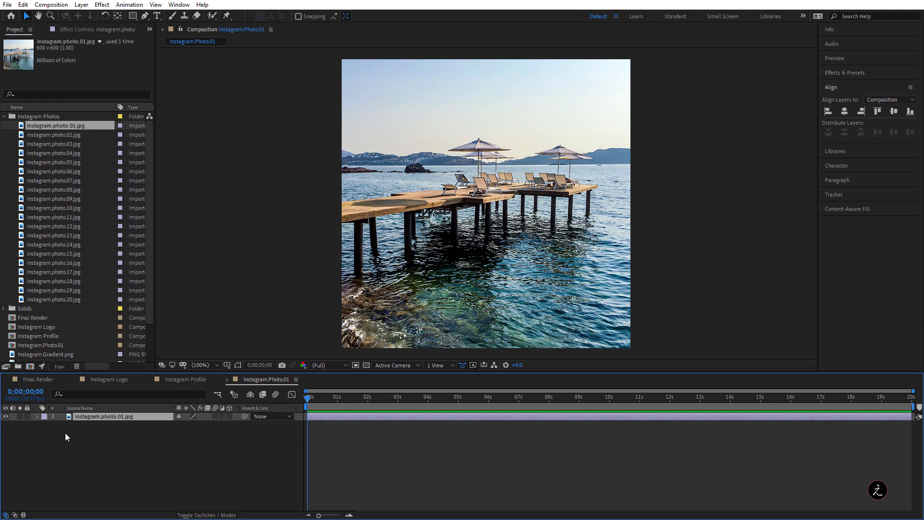
- Animate the photo's Position from outside the frame's left edge at 0 seconds to centred at frame 24, and preview the slide-in
{"action": "key", "text": "p"}
{"action": "left_click", "coordinate": [62, 425]}
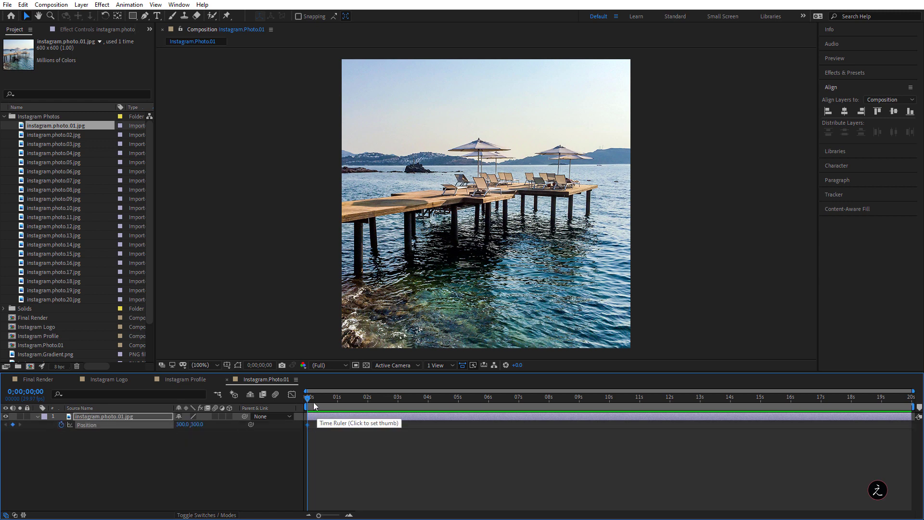
{"action": "left_click_drag", "start_coordinate": [308, 400], "coordinate": [332, 399]}
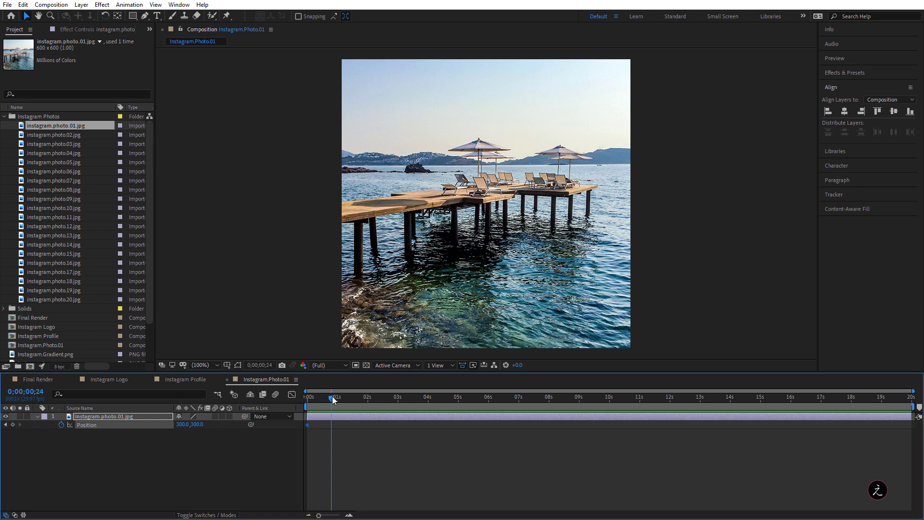
{"action": "left_click", "coordinate": [13, 424]}
{"action": "left_click_drag", "start_coordinate": [334, 397], "coordinate": [287, 403]}
{"action": "left_click_drag", "start_coordinate": [504, 205], "coordinate": [211, 212]}
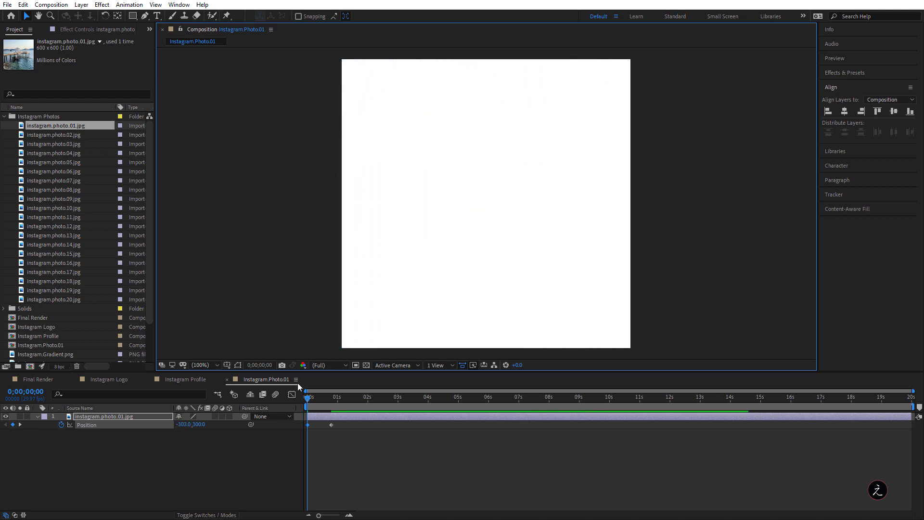
{"action": "key", "text": "space"}
{"action": "key", "text": "space"}
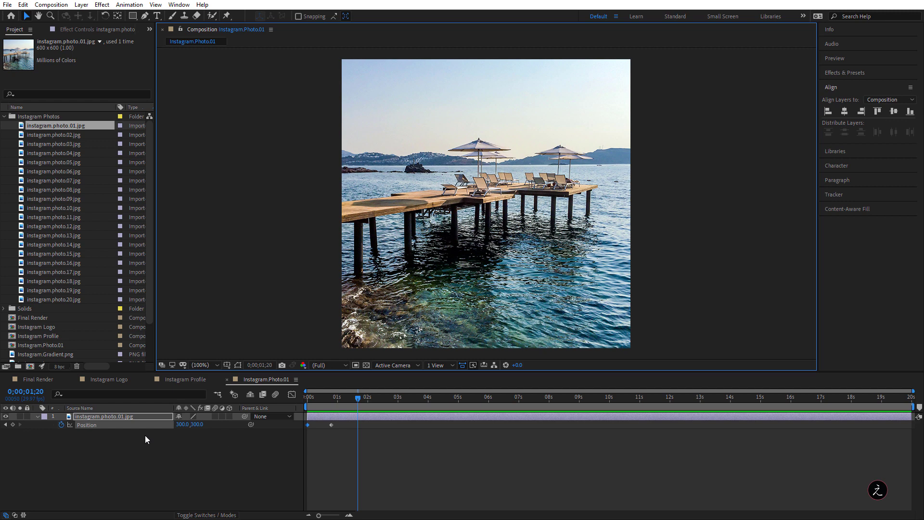
- Show the photo layer's Position animation as a value graph in the Graph Editor
{"action": "left_click", "coordinate": [292, 395]}
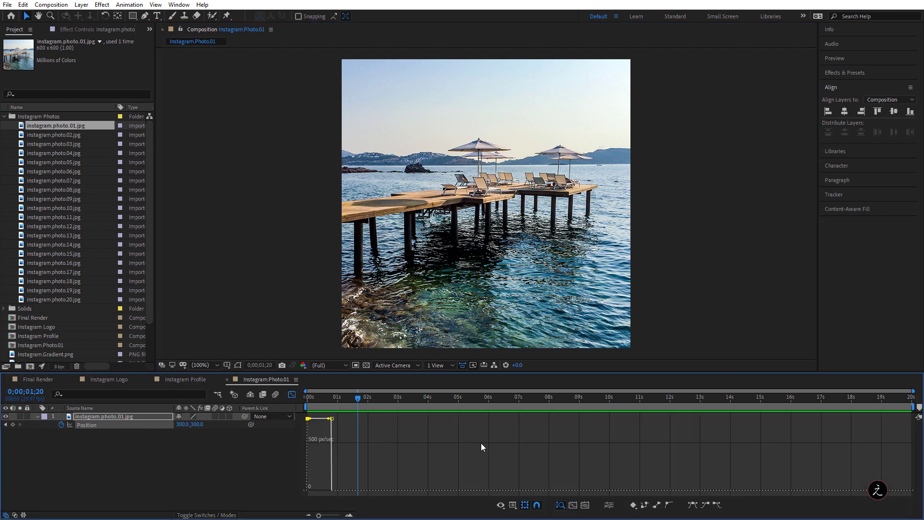
{"action": "left_click", "coordinate": [512, 505]}
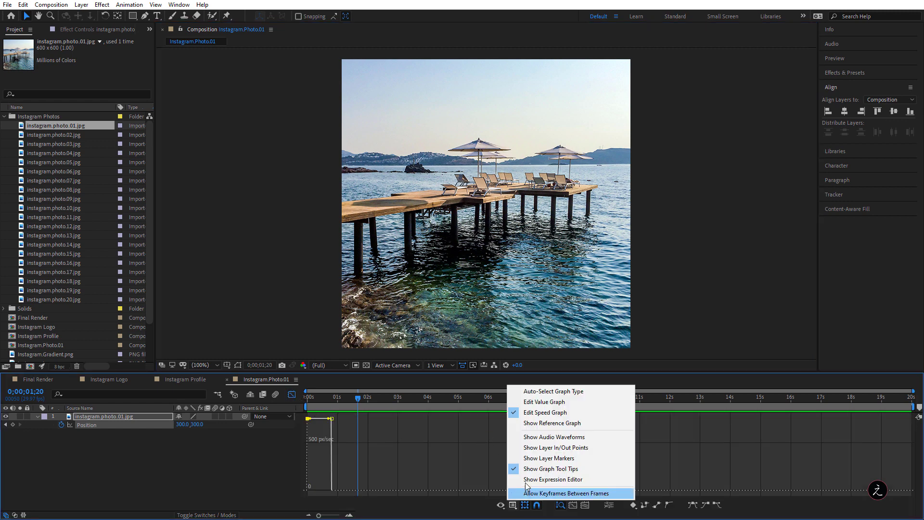
{"action": "left_click", "coordinate": [585, 401]}
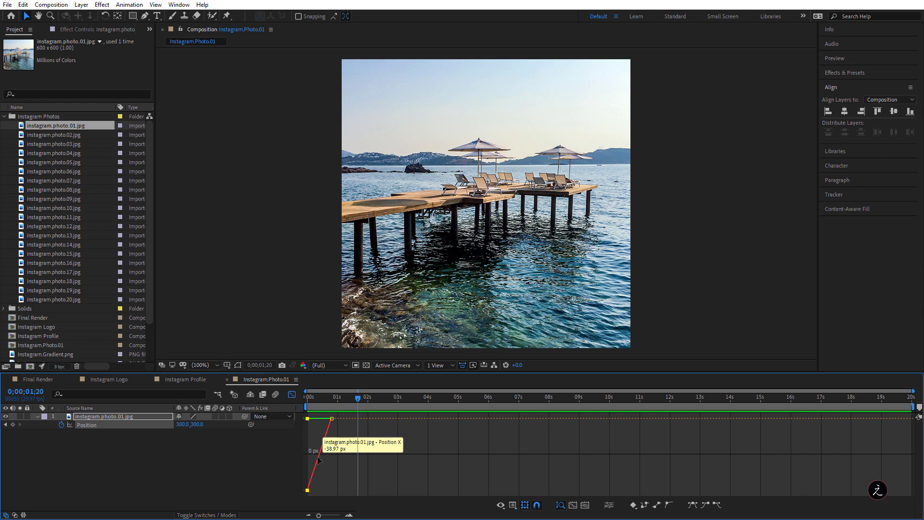
- Apply Easy Ease to both combined Position keyframes of the photo layer
{"action": "left_click", "coordinate": [351, 491]}
{"action": "left_click_drag", "start_coordinate": [342, 492], "coordinate": [301, 401]}
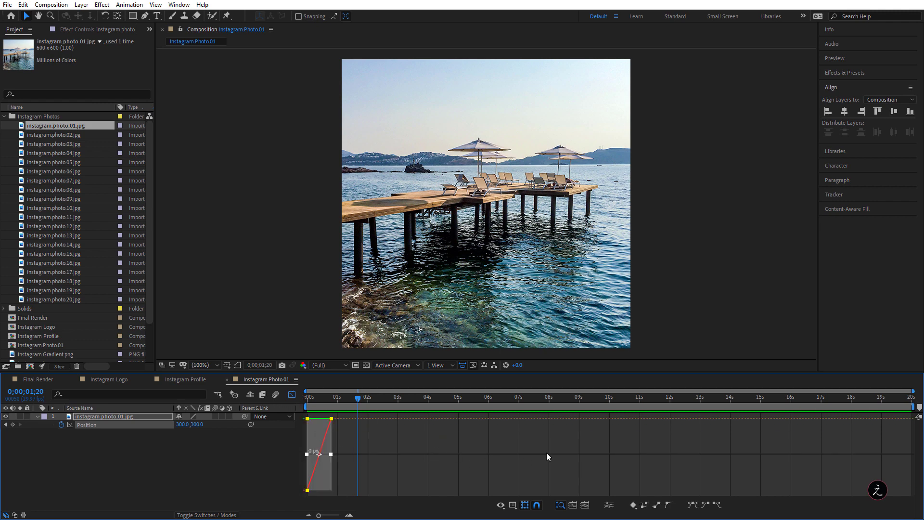
{"action": "left_click", "coordinate": [692, 504]}
{"action": "left_click_drag", "start_coordinate": [318, 515], "coordinate": [331, 516]}
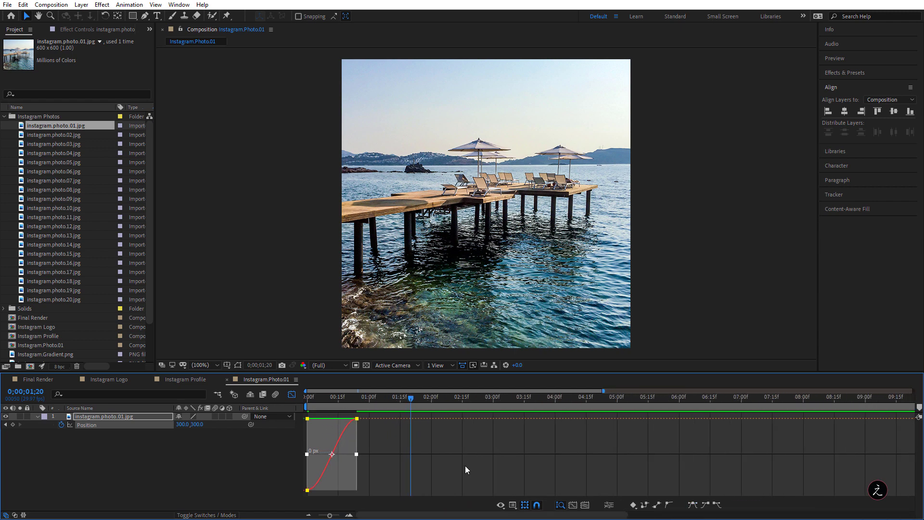
{"action": "left_click", "coordinate": [499, 443]}
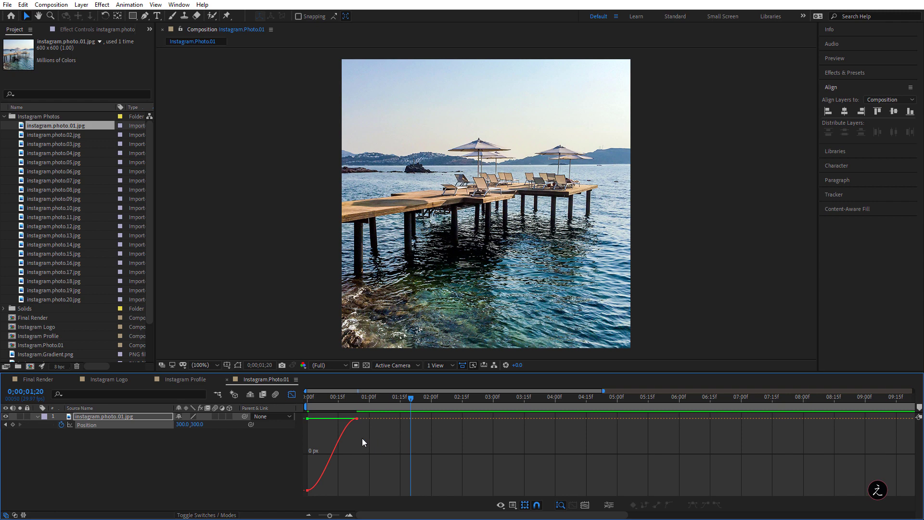
{"action": "left_click", "coordinate": [339, 443]}
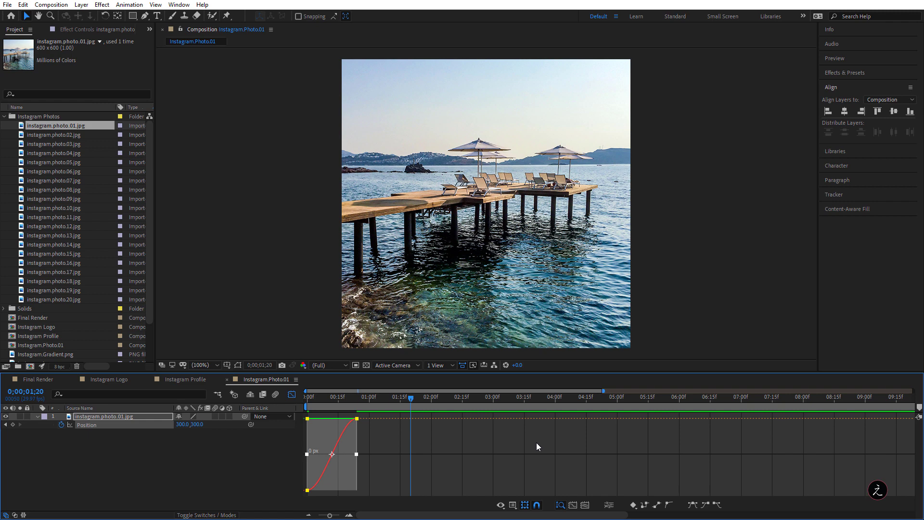
- Separate the photo's Position into X and Y dimensions and remove all Y Position keyframes
{"action": "right_click", "coordinate": [130, 424]}
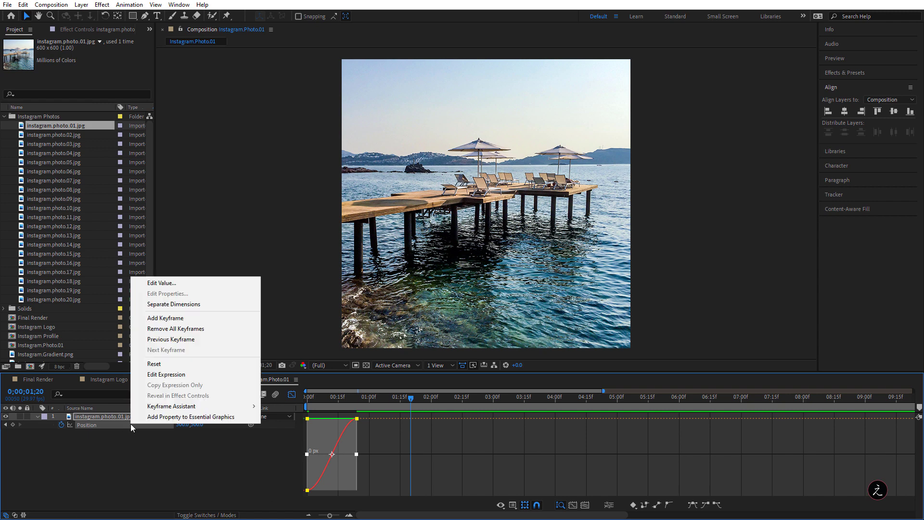
{"action": "left_click", "coordinate": [228, 305]}
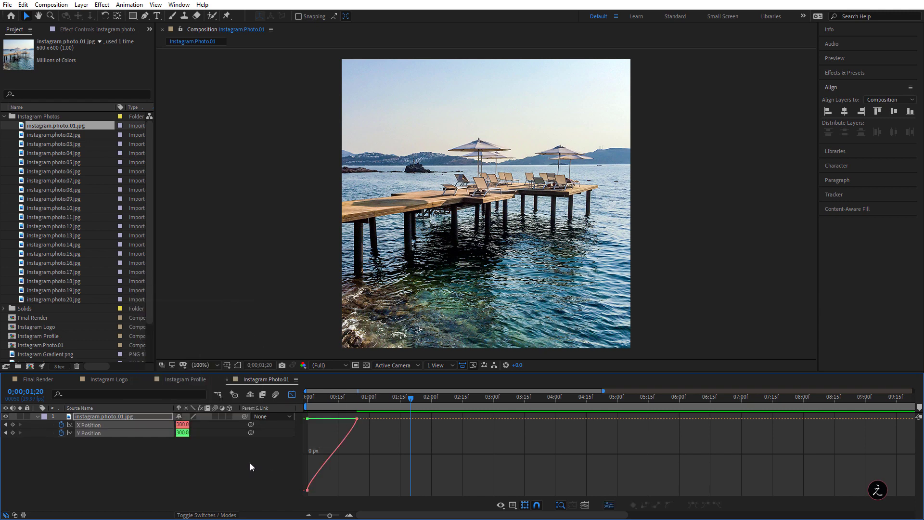
{"action": "left_click", "coordinate": [340, 446]}
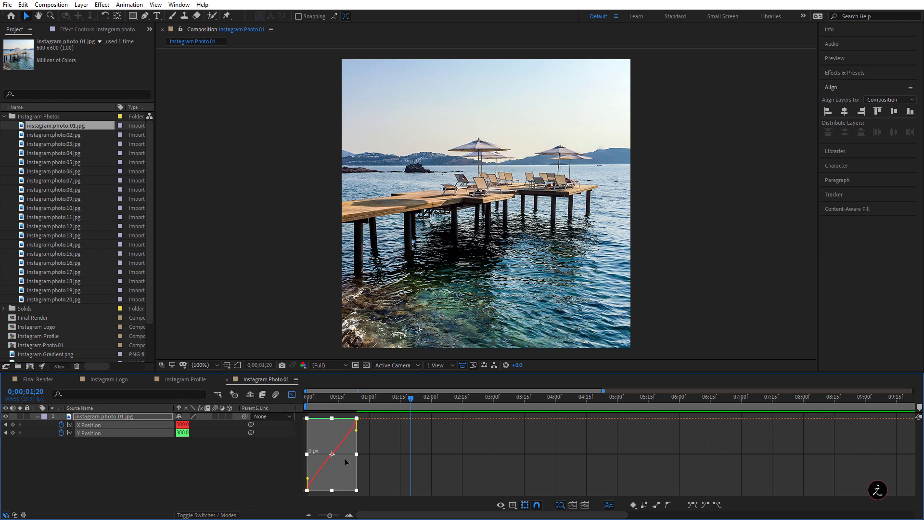
{"action": "left_click", "coordinate": [376, 443]}
{"action": "left_click", "coordinate": [143, 463]}
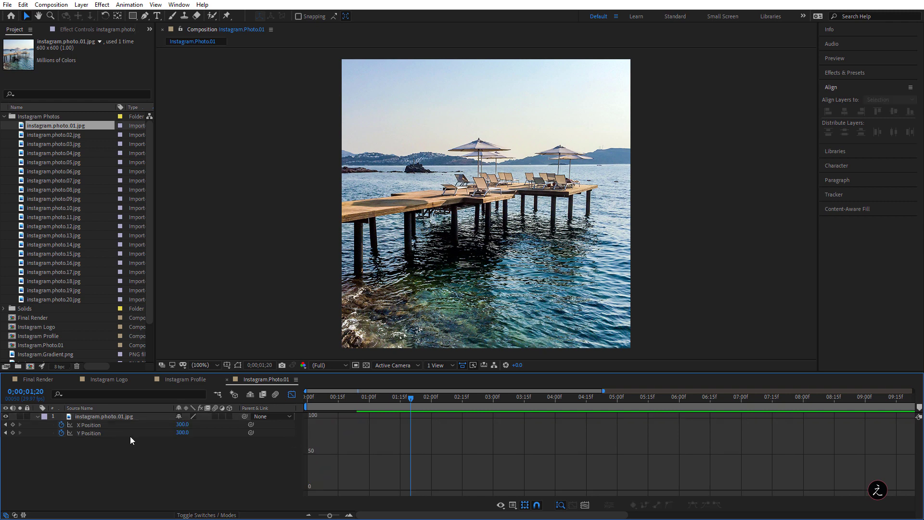
{"action": "left_click", "coordinate": [121, 433]}
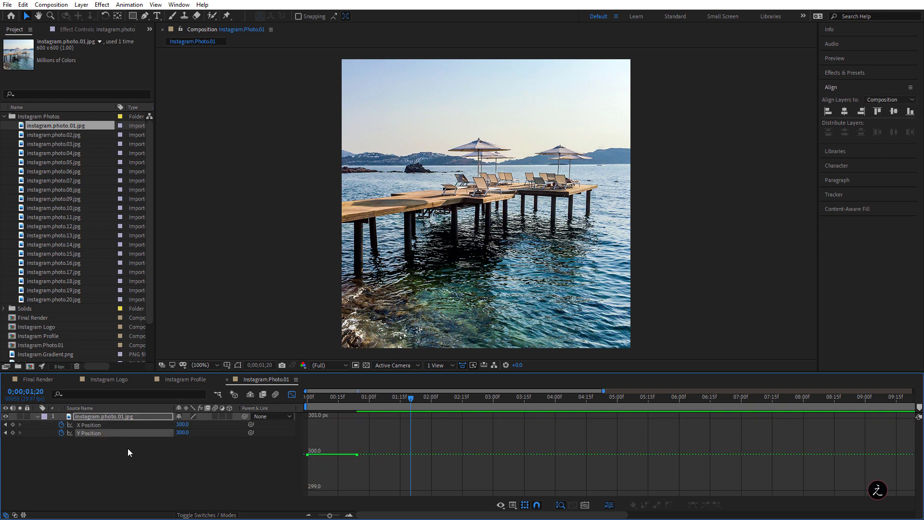
{"action": "left_click", "coordinate": [61, 433]}
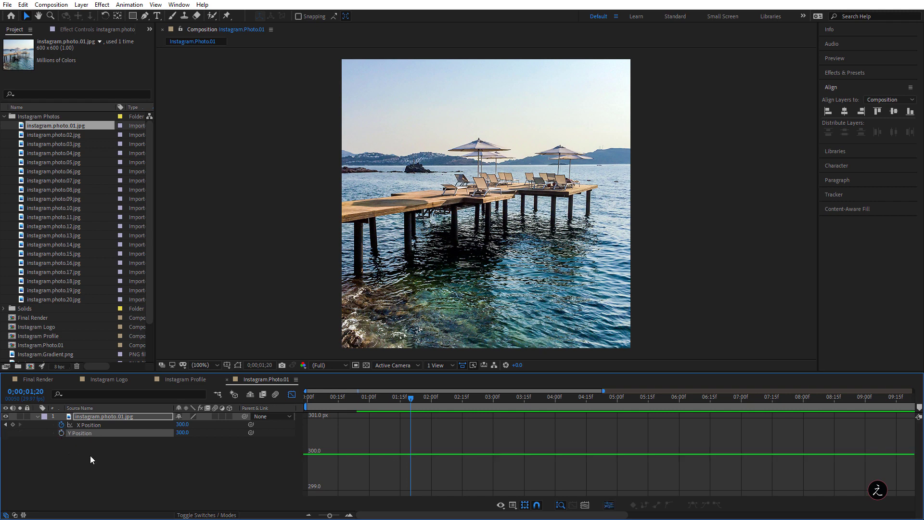
- Apply Easy Ease to both X Position keyframes of the photo layer
{"action": "left_click", "coordinate": [121, 425]}
{"action": "left_click_drag", "start_coordinate": [388, 493], "coordinate": [304, 415]}
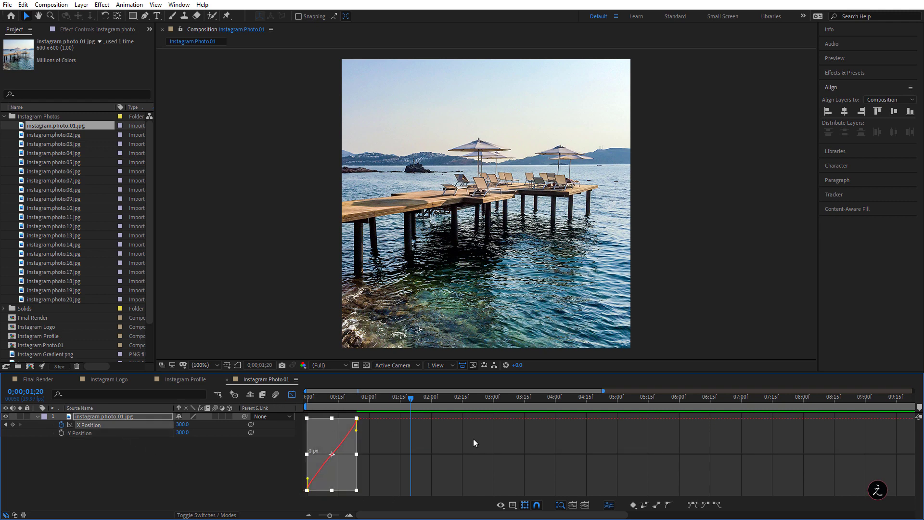
{"action": "left_click", "coordinate": [693, 503]}
{"action": "left_click_drag", "start_coordinate": [328, 516], "coordinate": [332, 515]}
{"action": "left_click", "coordinate": [405, 449]}
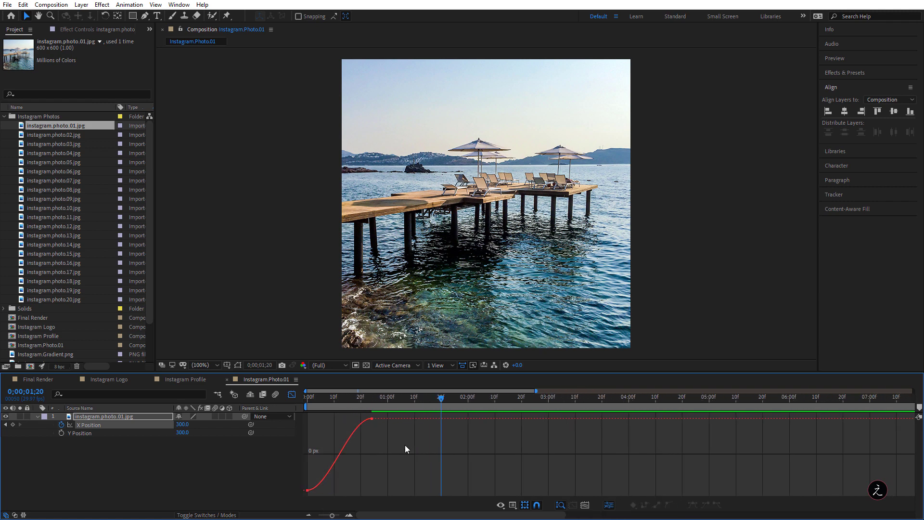
- Reshape the X Position curve so the photo enters fast and settles slowly, and preview the motion from the start
{"action": "left_click", "coordinate": [373, 419]}
{"action": "left_click_drag", "start_coordinate": [350, 419], "coordinate": [329, 419]}
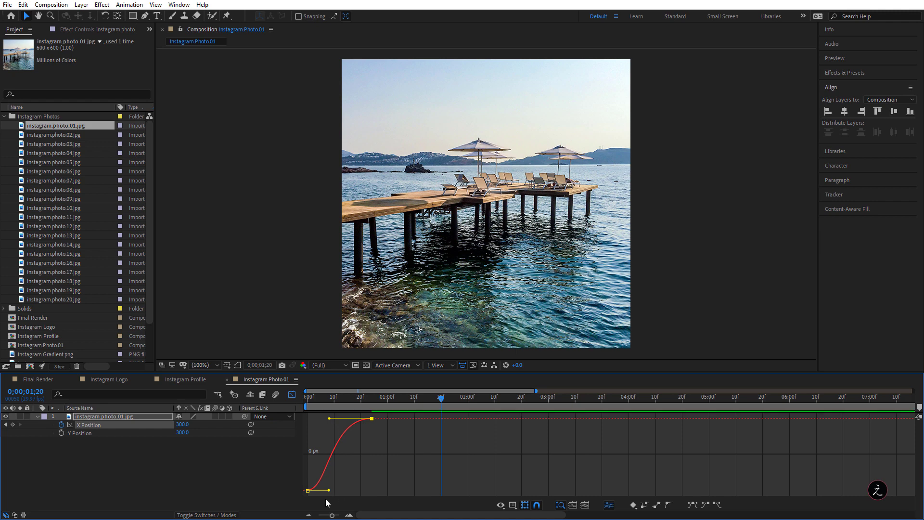
{"action": "left_click_drag", "start_coordinate": [330, 490], "coordinate": [299, 449]}
{"action": "left_click_drag", "start_coordinate": [444, 399], "coordinate": [288, 399]}
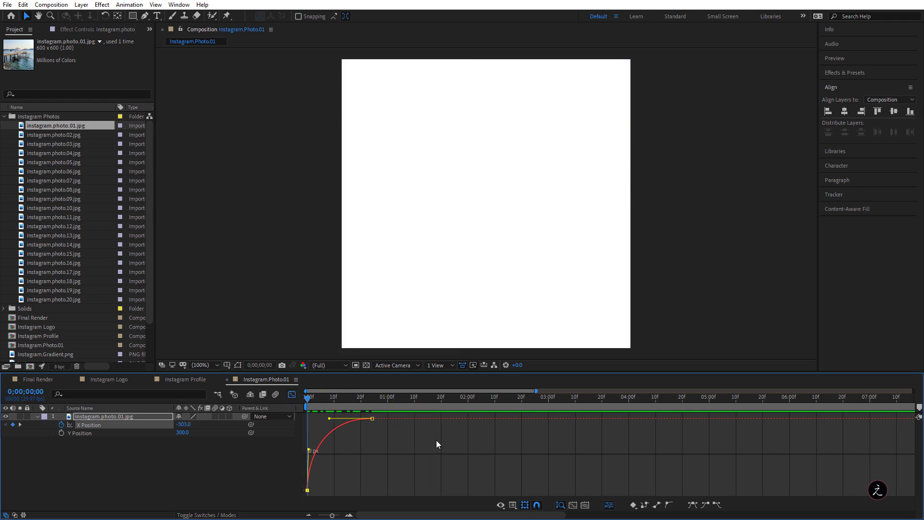
{"action": "key", "text": "space"}
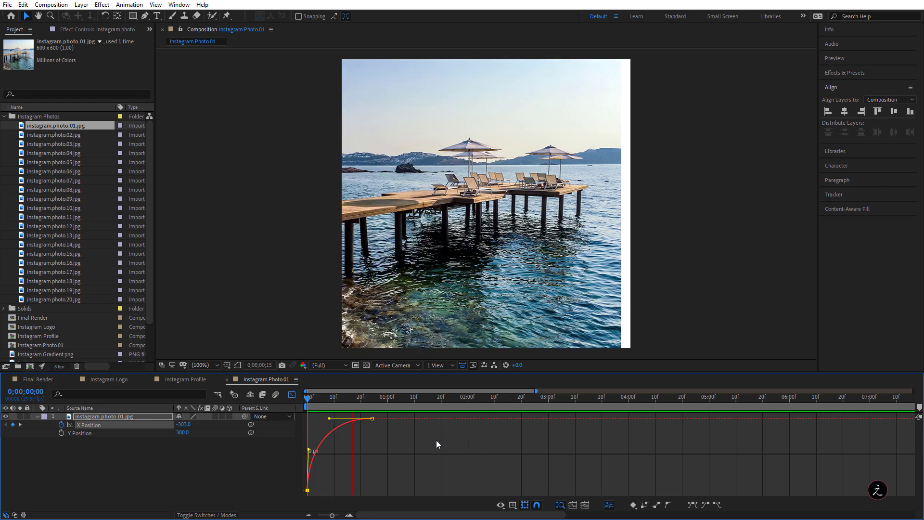
{"action": "key", "text": "space"}
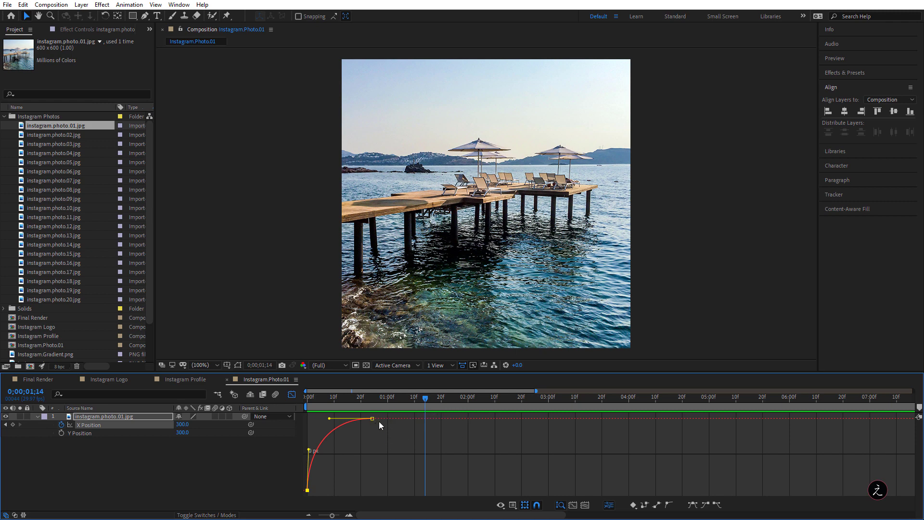
- Move the ending X Position keyframe to 1 second and return the playhead to the start of the composition
{"action": "mouse_move", "coordinate": [373, 418]}
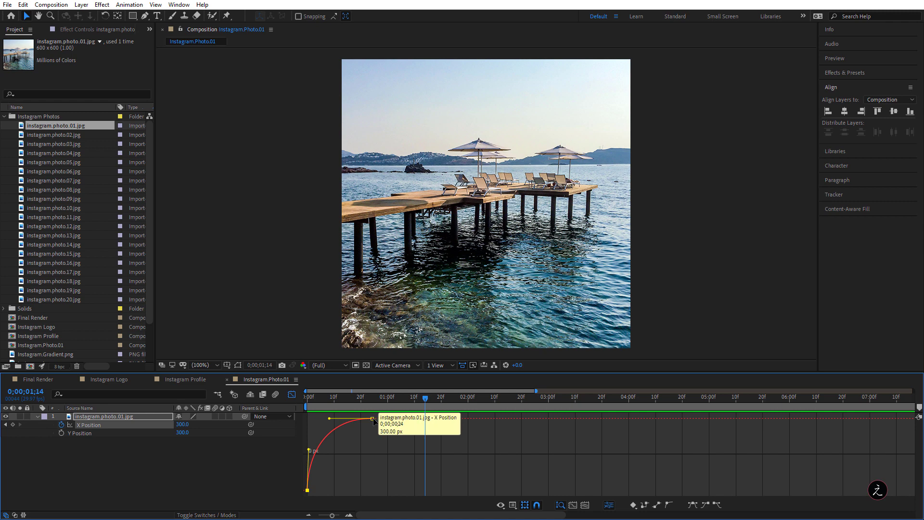
{"action": "left_click_drag", "start_coordinate": [374, 420], "coordinate": [305, 394]}
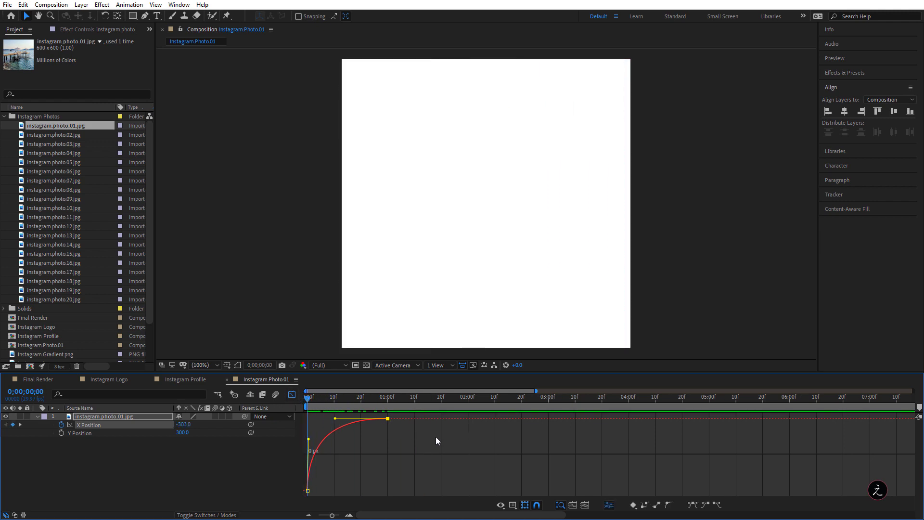
- Preview the eased slide-in, leave the graph editor, and copy both X Position keyframes of the instagram.photo.01.jpg layer
{"action": "key", "text": "space"}
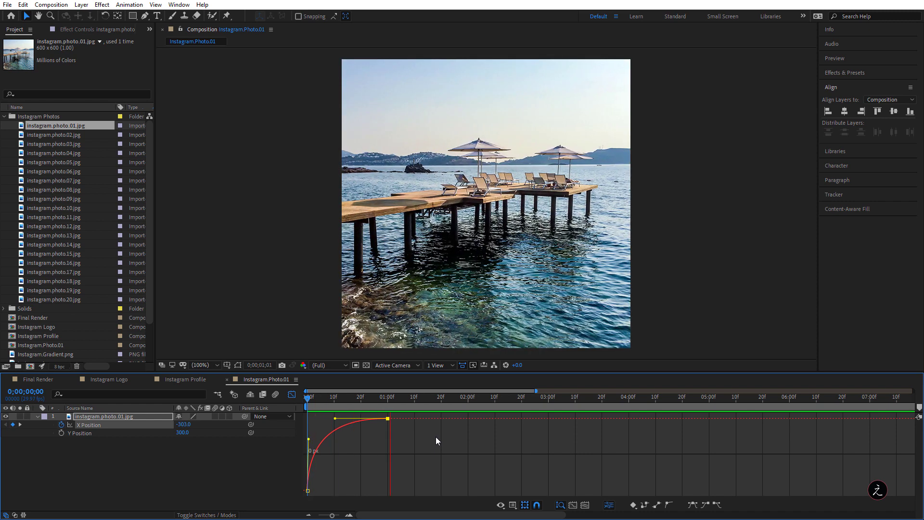
{"action": "left_click", "coordinate": [292, 394]}
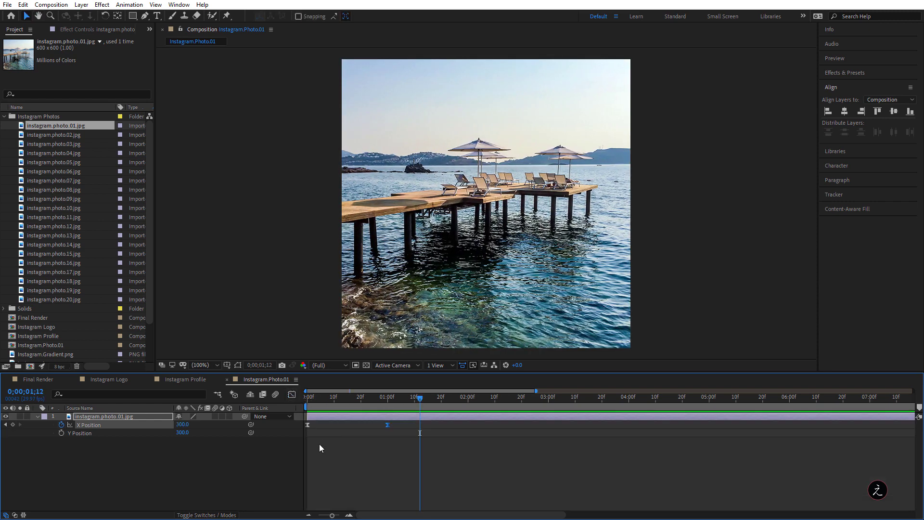
{"action": "left_click", "coordinate": [120, 446]}
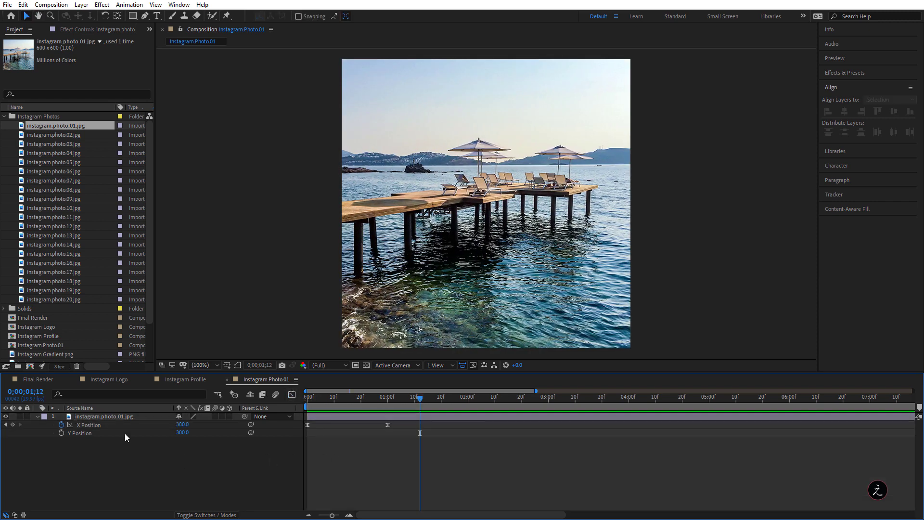
{"action": "left_click", "coordinate": [127, 425]}
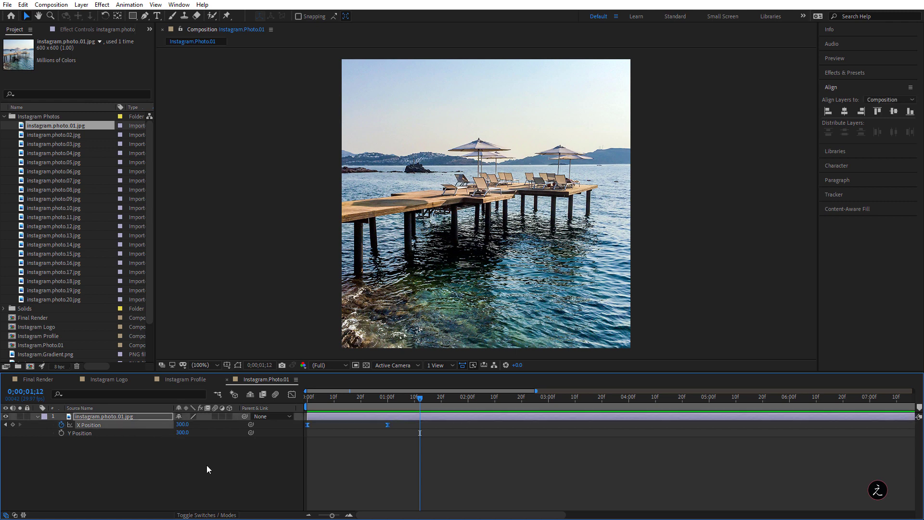
{"action": "left_click", "coordinate": [124, 416]}
{"action": "left_click", "coordinate": [38, 417]}
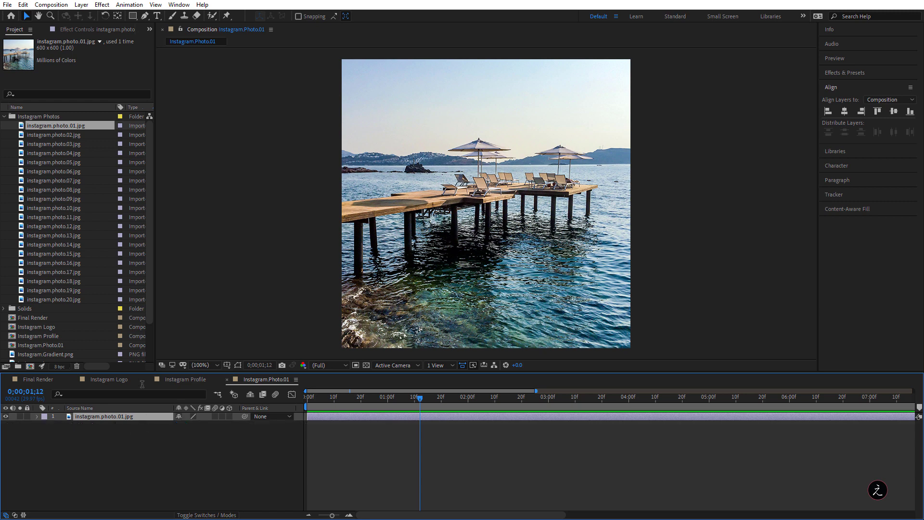
- Duplicate the Instagram.Photo.01 composition in the project and open the duplicate
{"action": "left_click", "coordinate": [4, 117]}
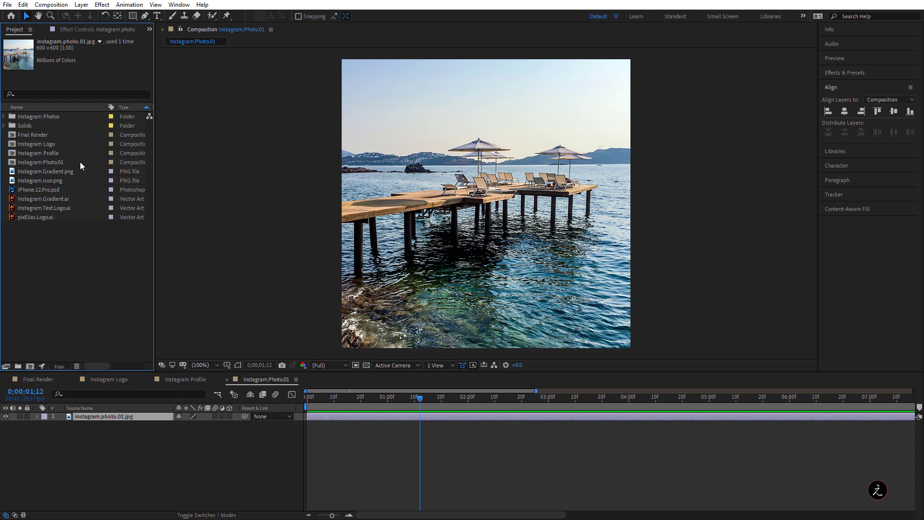
{"action": "left_click", "coordinate": [79, 161]}
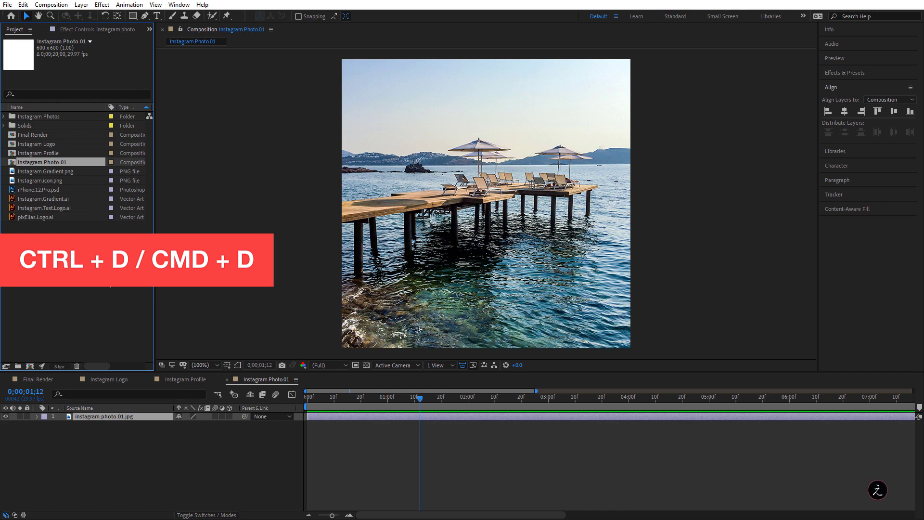
{"action": "key", "text": "ctrl+d"}
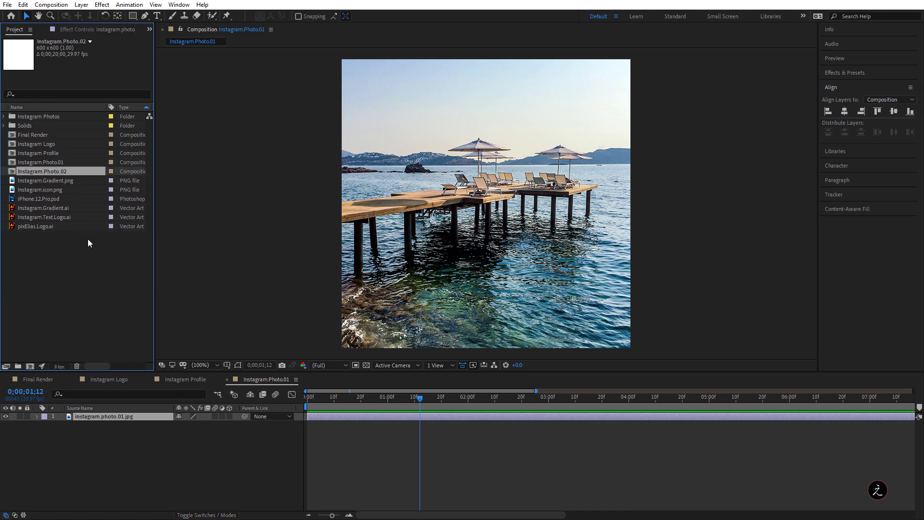
{"action": "double_click", "coordinate": [12, 173]}
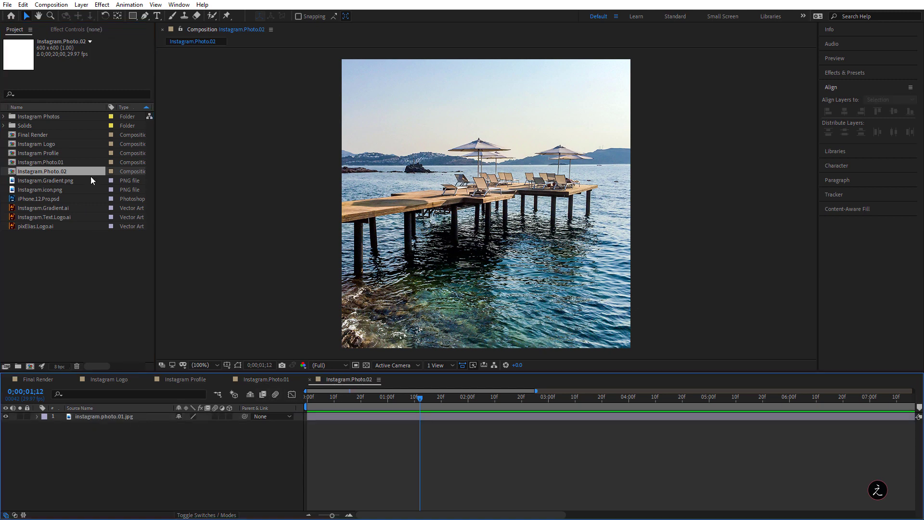
- Add instagram.photo.02.jpg from the Instagram Photos folder to the duplicated composition and delete its instagram.photo.01.jpg layer
{"action": "left_click", "coordinate": [26, 116]}
{"action": "left_click", "coordinate": [5, 117]}
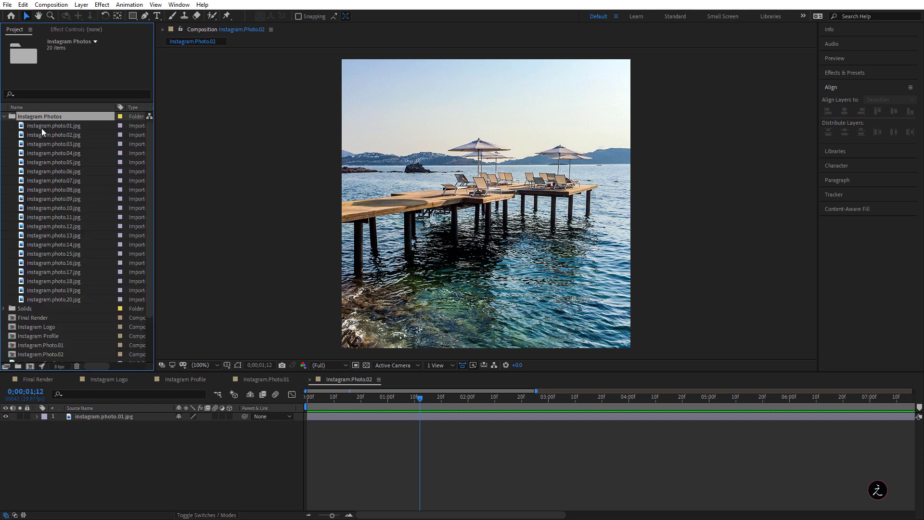
{"action": "left_click", "coordinate": [53, 135]}
{"action": "left_click_drag", "start_coordinate": [52, 134], "coordinate": [137, 415]}
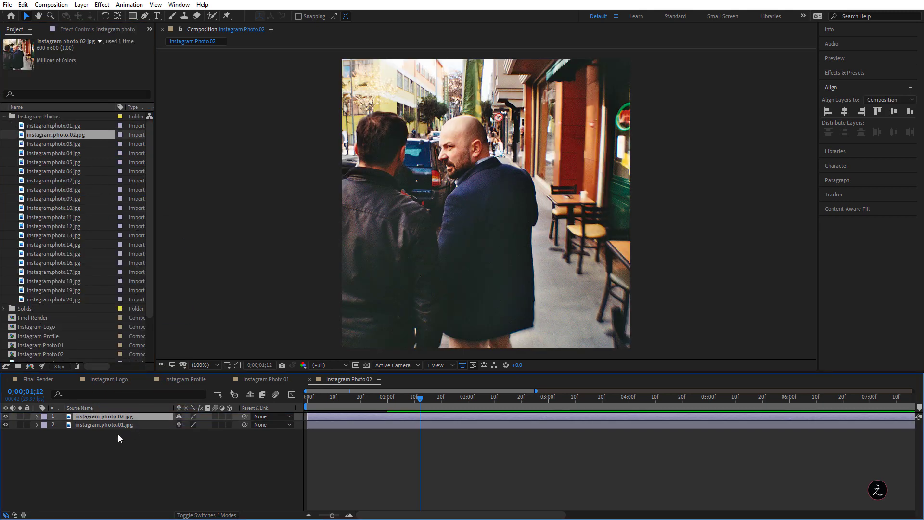
{"action": "left_click", "coordinate": [117, 425]}
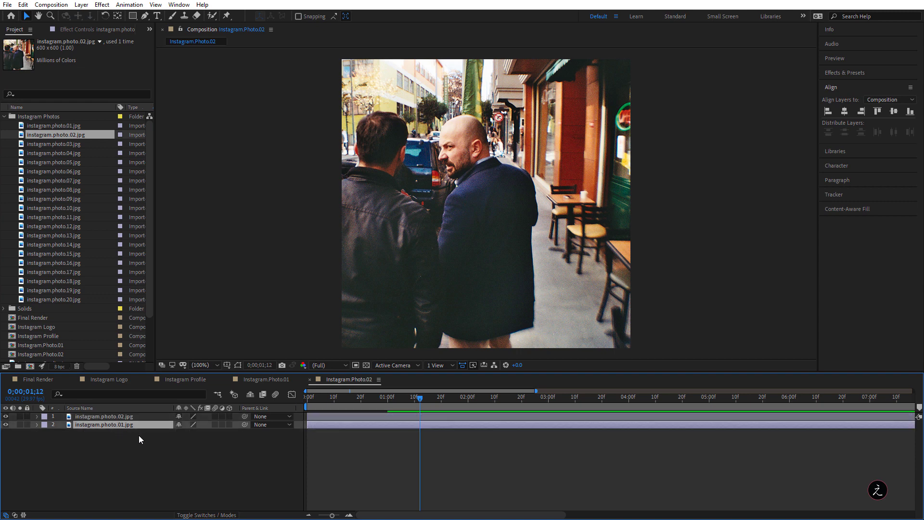
{"action": "key", "text": "Delete"}
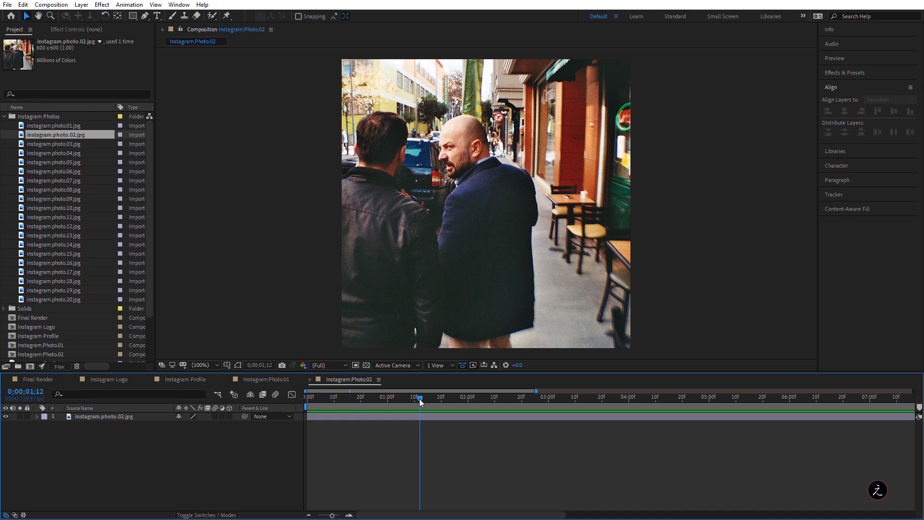
- Paste the copied X Position keyframes onto the instagram.photo.02.jpg layer at the start of the composition and preview the slide-in
{"action": "left_click_drag", "start_coordinate": [419, 399], "coordinate": [296, 402]}
{"action": "left_click", "coordinate": [121, 416]}
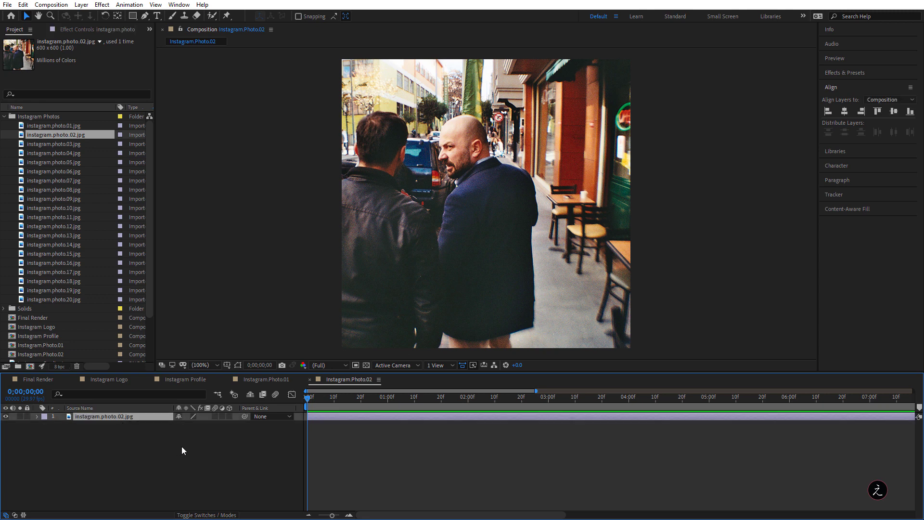
{"action": "key", "text": "ctrl+v"}
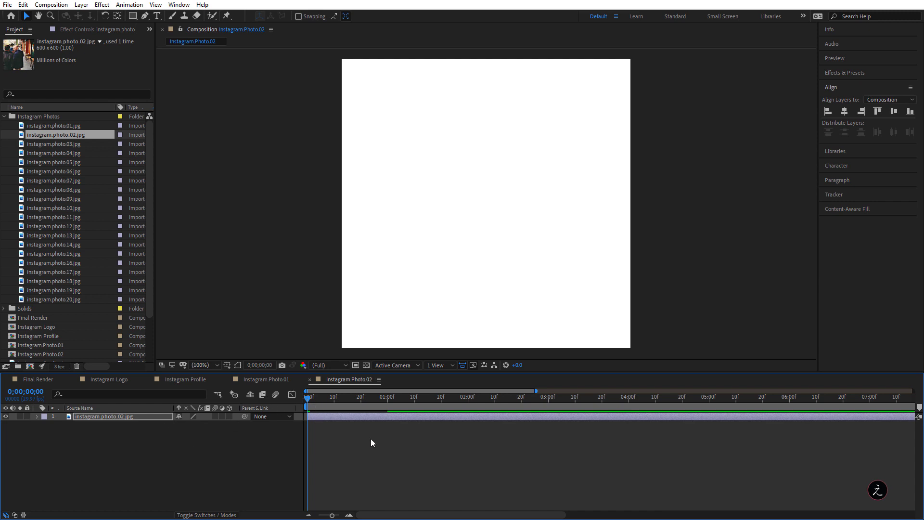
{"action": "key", "text": "space"}
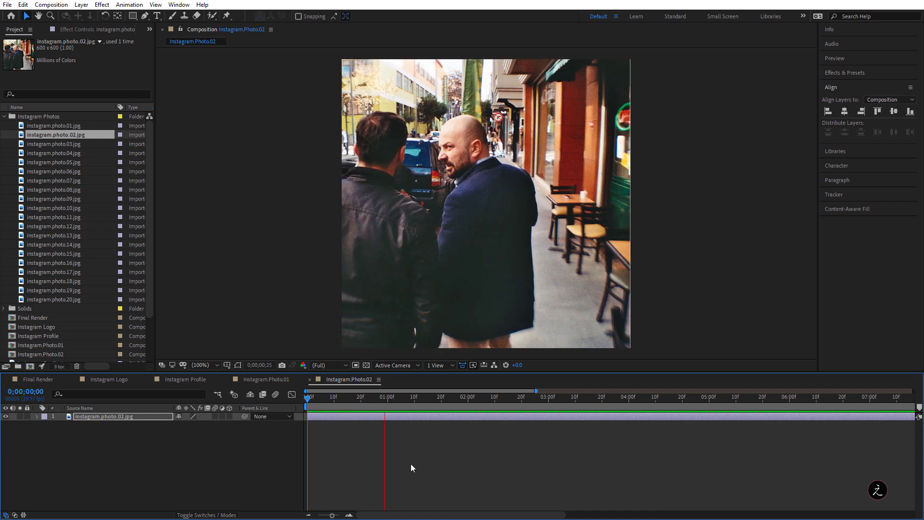
{"action": "key", "text": "space"}
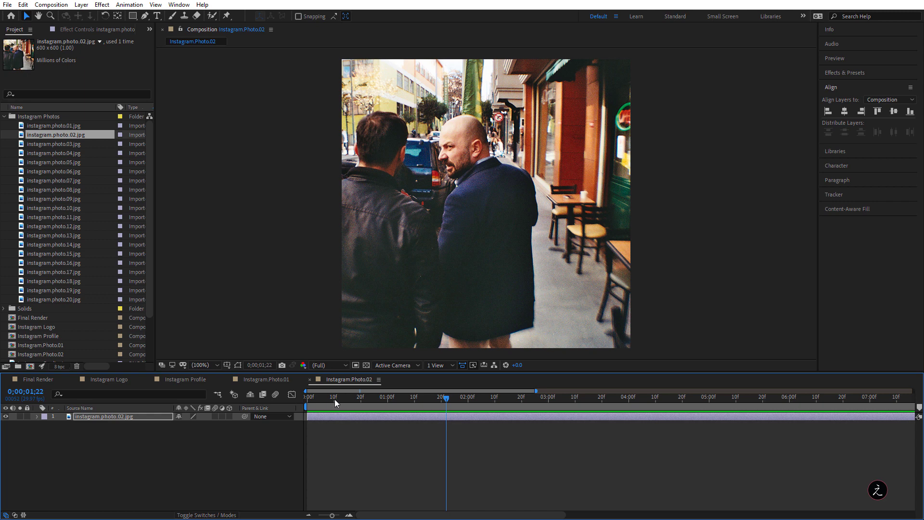
{"action": "key", "text": "Home"}
{"action": "key", "text": "space"}
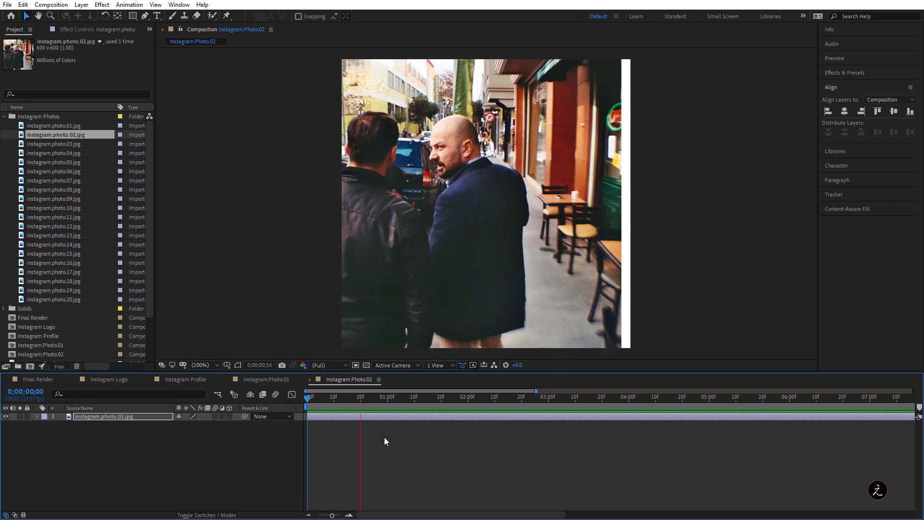
{"action": "key", "text": "space"}
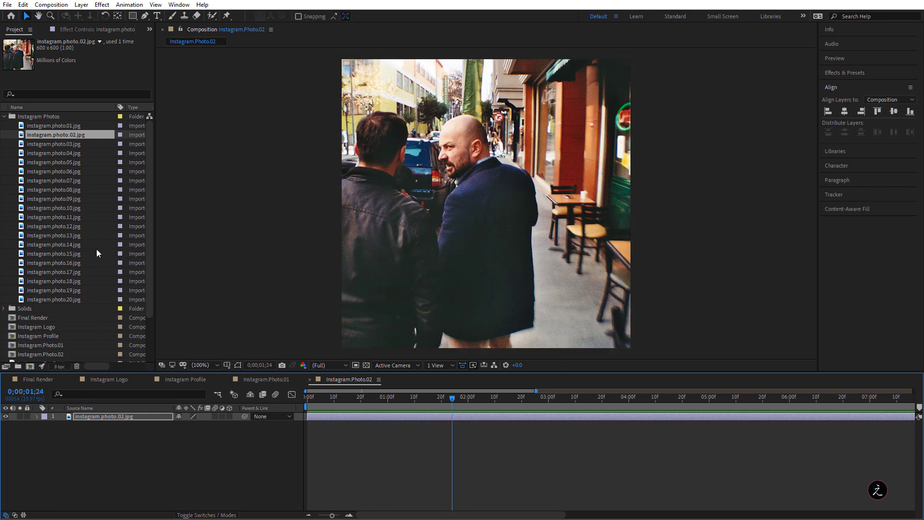
- Collapse the Instagram Photos folder, return the playhead to the start, and switch to the Final Render composition
{"action": "left_click", "coordinate": [5, 117]}
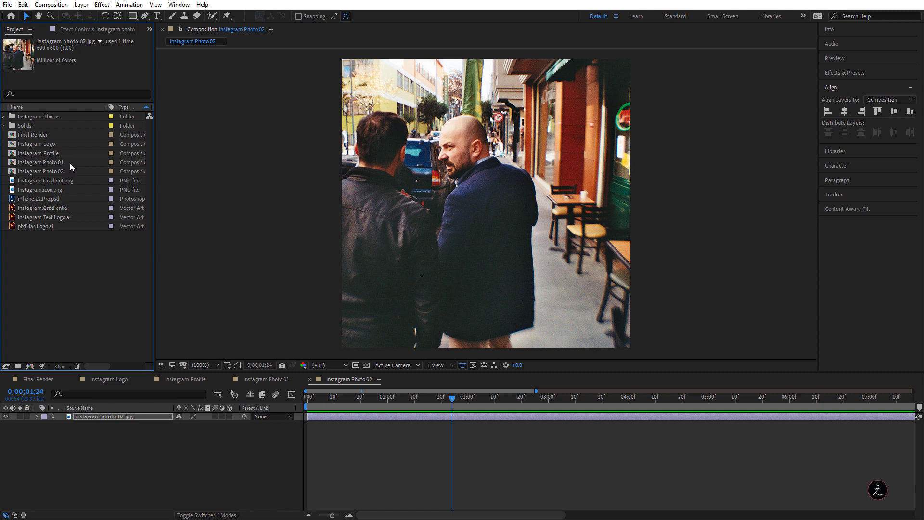
{"action": "left_click_drag", "start_coordinate": [455, 396], "coordinate": [83, 398]}
{"action": "left_click", "coordinate": [40, 381]}
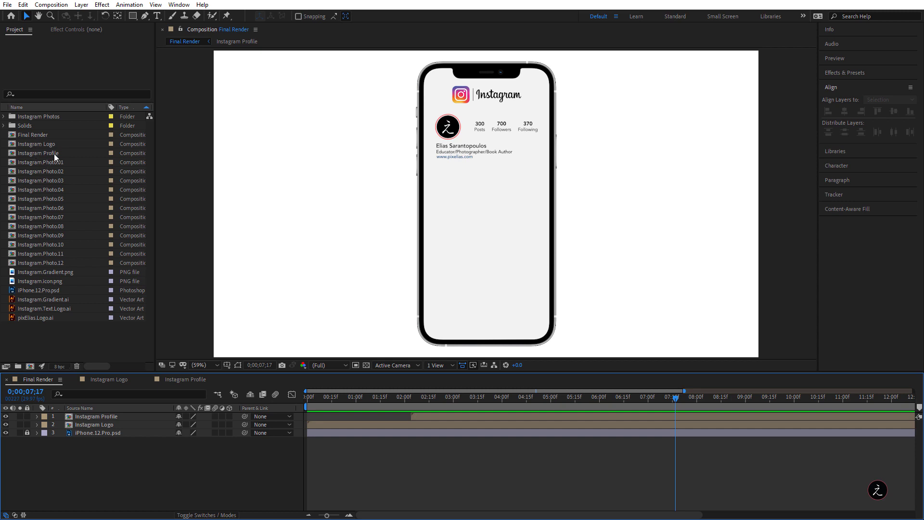
- Create a project folder named Instagram.Photos.Comps and move the compositions Instagram.Photo.01 through Instagram.Photo.12 into it
{"action": "left_click", "coordinate": [18, 367]}
{"action": "type", "text": "Instagram.Photos.Comps"}
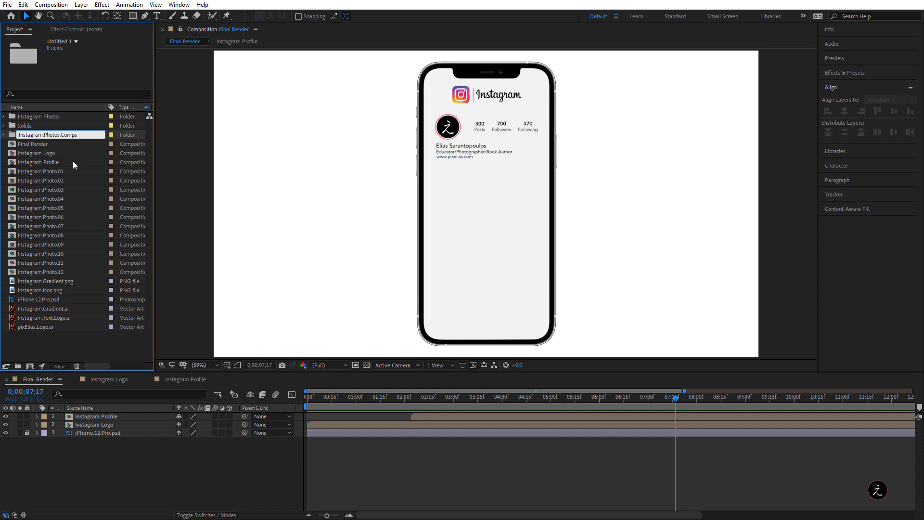
{"action": "left_click", "coordinate": [59, 274]}
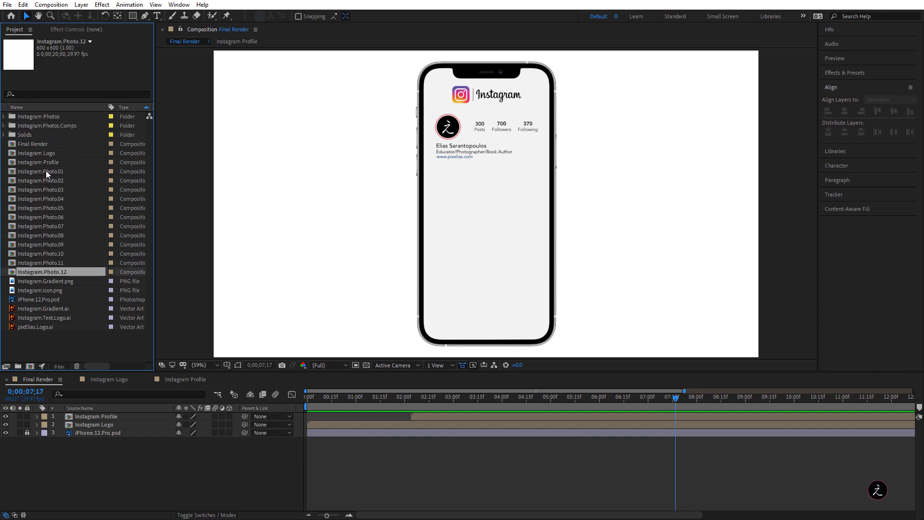
{"action": "left_click", "coordinate": [46, 171], "text": "shift"}
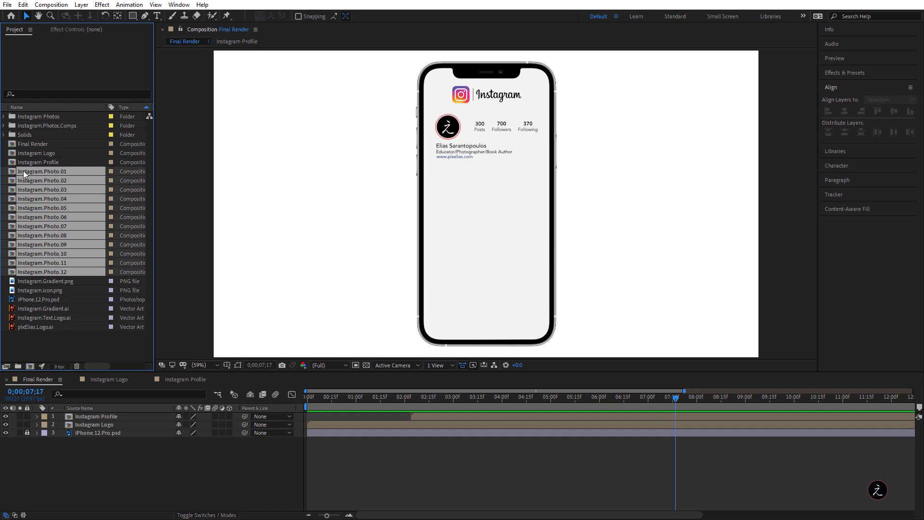
{"action": "left_click_drag", "start_coordinate": [12, 174], "coordinate": [54, 125]}
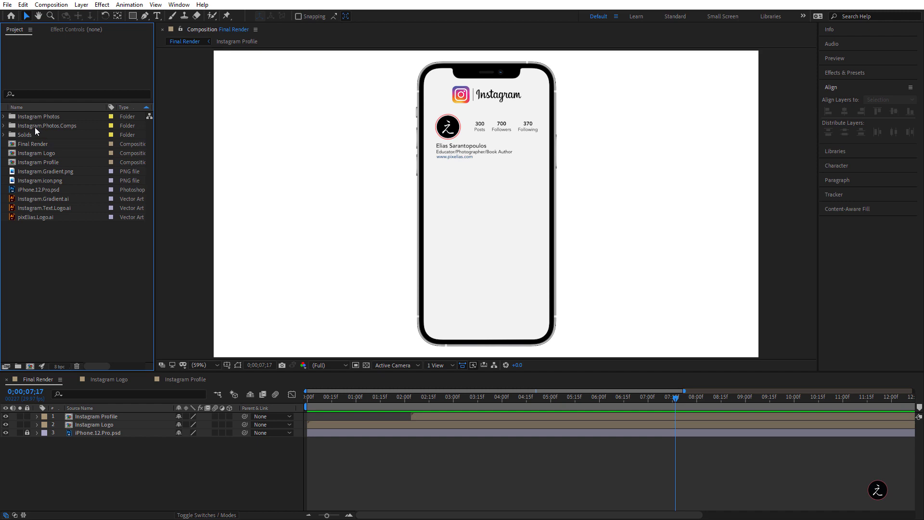
- Add the compositions Instagram.Photo.01, 02 and 03 from the Instagram.Photos.Comps folder to Final Render above the Instagram Profile layer
{"action": "left_click", "coordinate": [34, 127]}
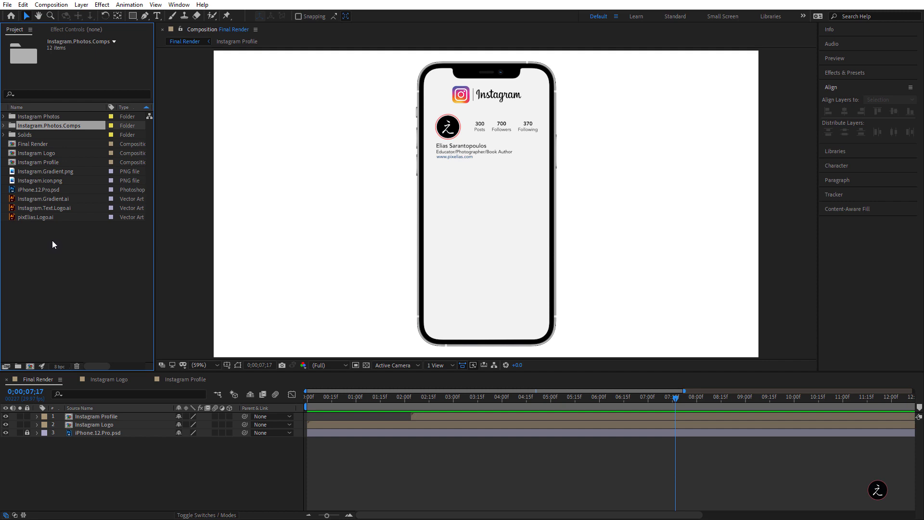
{"action": "left_click", "coordinate": [12, 128]}
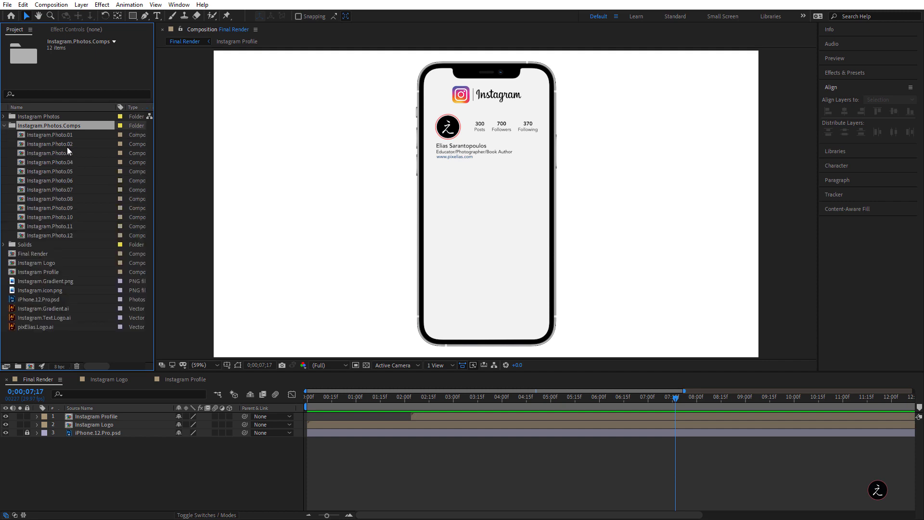
{"action": "left_click", "coordinate": [64, 137]}
{"action": "left_click", "coordinate": [65, 153], "text": "shift"}
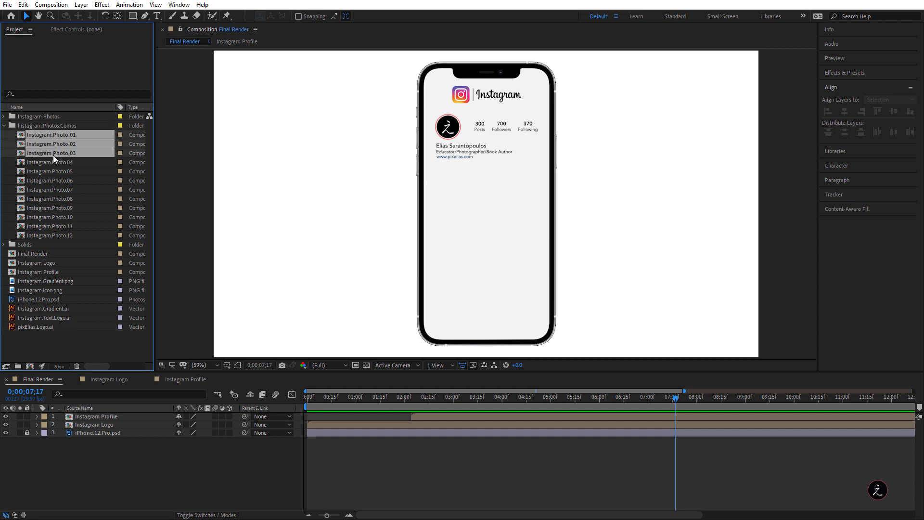
{"action": "left_click_drag", "start_coordinate": [53, 155], "coordinate": [120, 414]}
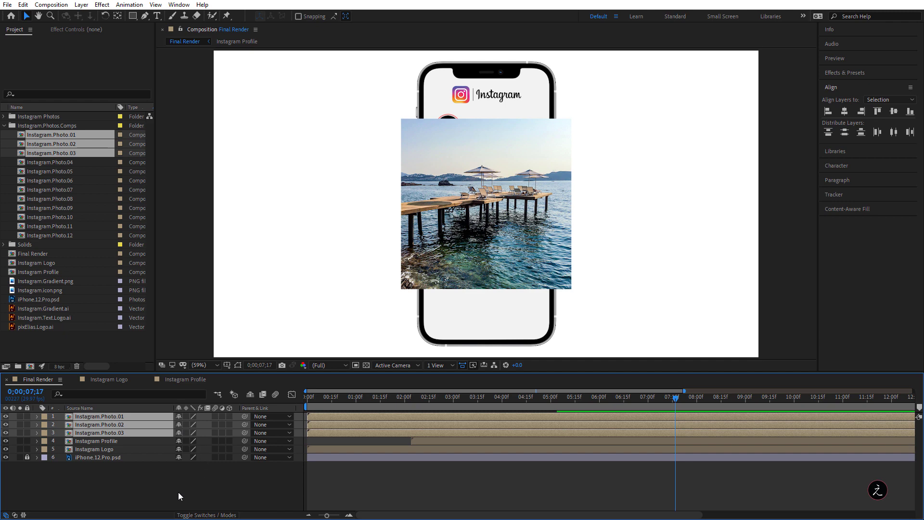
- Scale the Instagram.Photo.01, 02 and 03 layers down together to 24%
{"action": "key", "text": "s"}
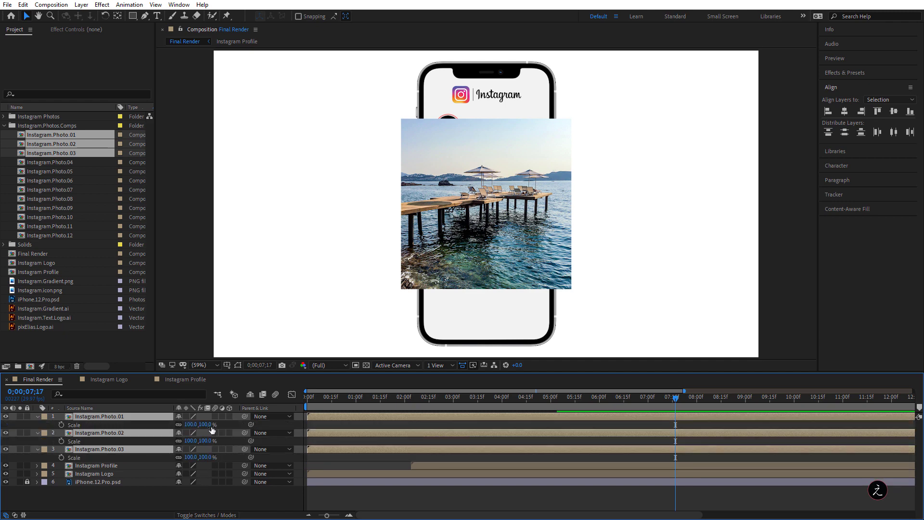
{"action": "left_click_drag", "start_coordinate": [208, 428], "coordinate": [173, 428]}
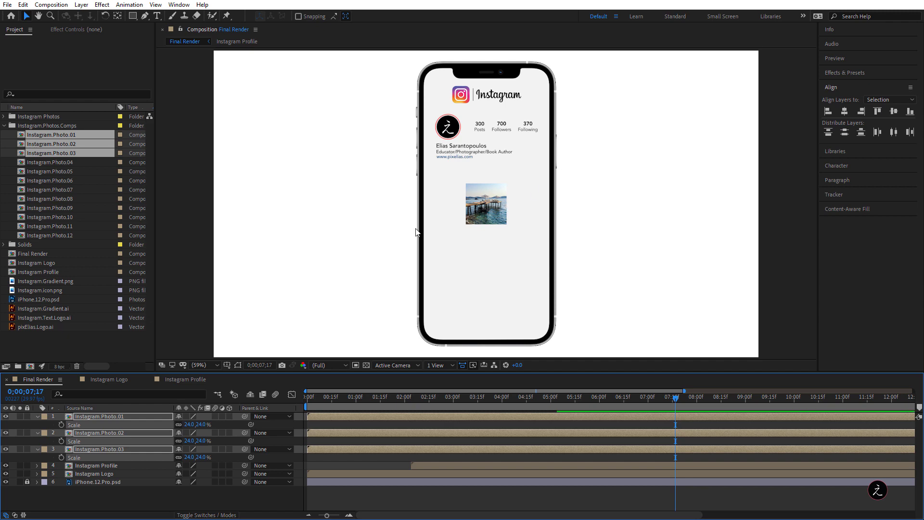
{"action": "left_click", "coordinate": [252, 293]}
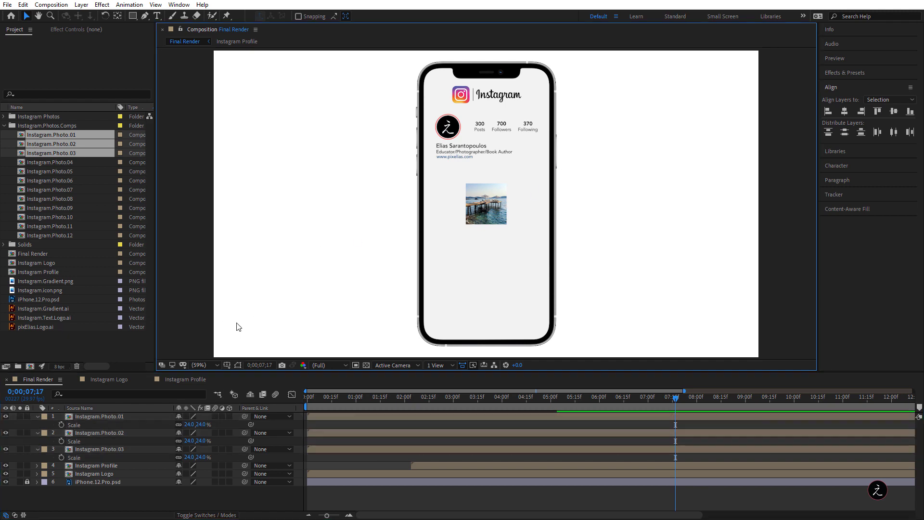
- Reorder the three photo layers so Instagram.Photo.03 is on top, 02 below it and 01 lowest, and select Instagram.Photo.01
{"action": "left_click", "coordinate": [126, 418]}
{"action": "left_click_drag", "start_coordinate": [132, 415], "coordinate": [136, 454]}
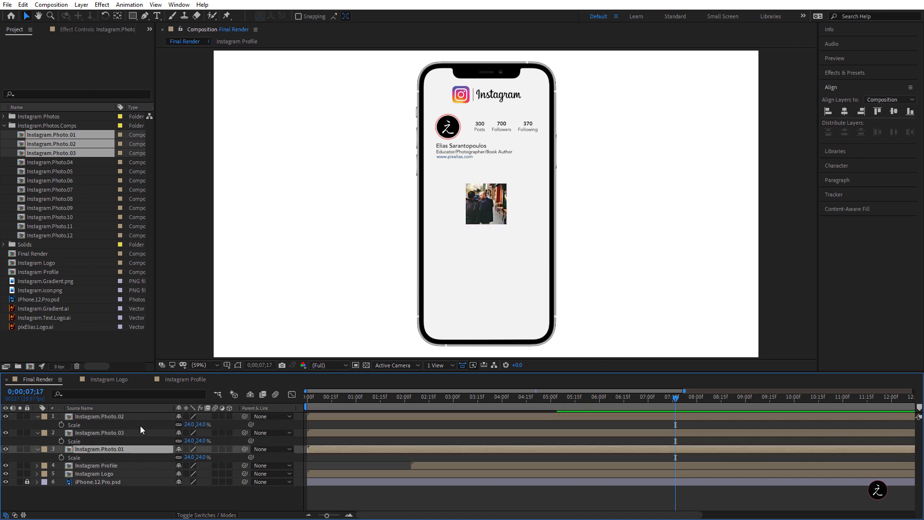
{"action": "left_click_drag", "start_coordinate": [138, 417], "coordinate": [140, 436]}
{"action": "left_click", "coordinate": [140, 449]}
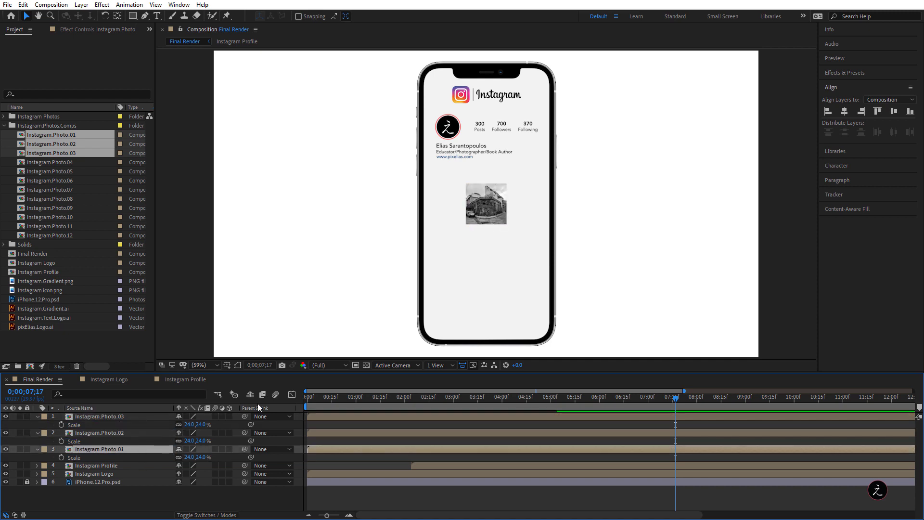
{"action": "scroll", "coordinate": [483, 202], "scroll_direction": "up", "scroll_amount": 2}
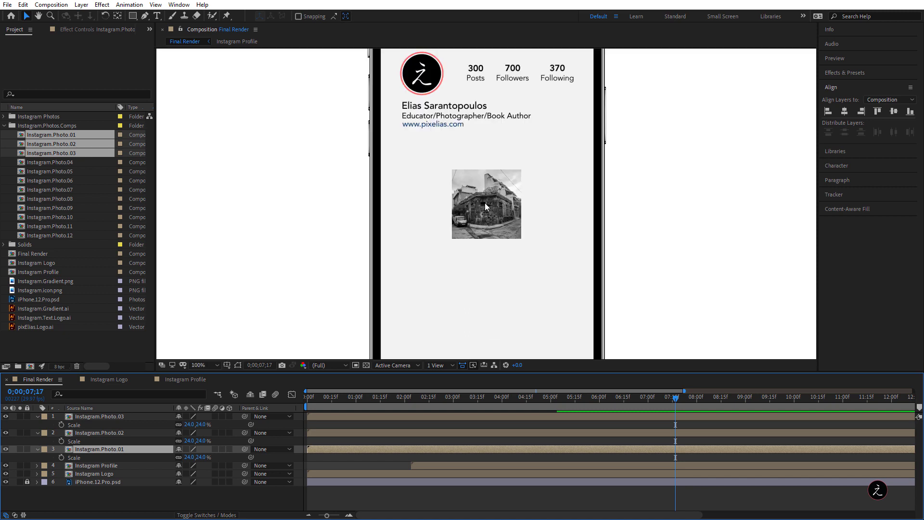
- Move the Instagram.Photo.01 layer beside the centre photo, flush with the left edge of the phone's screen
{"action": "left_click_drag", "start_coordinate": [497, 215], "coordinate": [413, 218]}
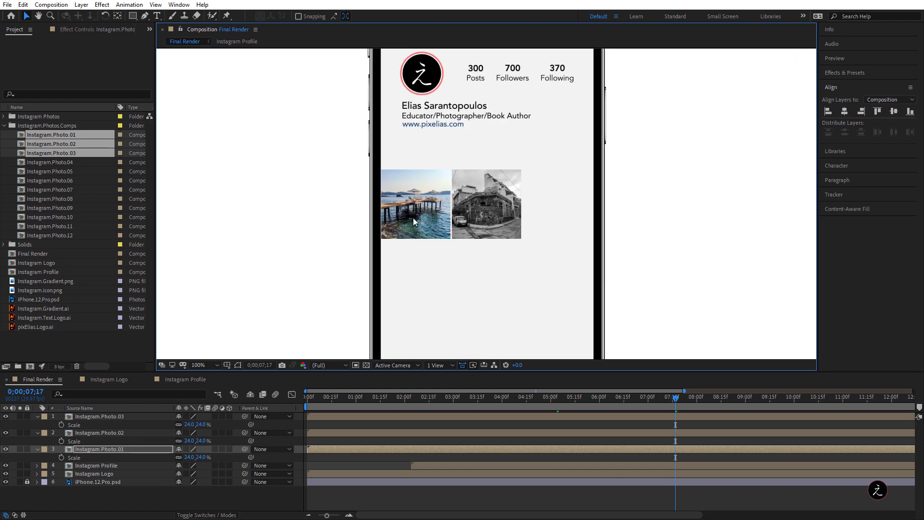
{"action": "key", "text": "period"}
{"action": "key", "text": "Left"}
{"action": "key", "text": "Left"}
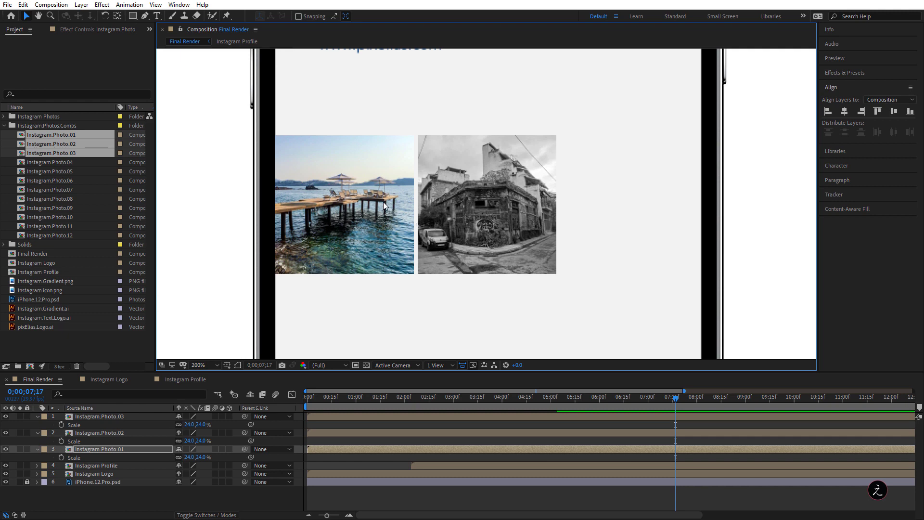
- Move the Instagram.Photo.03 layer out of the centre and nudge it flush with the right edge of the phone's screen
{"action": "left_click", "coordinate": [117, 418]}
{"action": "left_click_drag", "start_coordinate": [487, 204], "coordinate": [623, 193]}
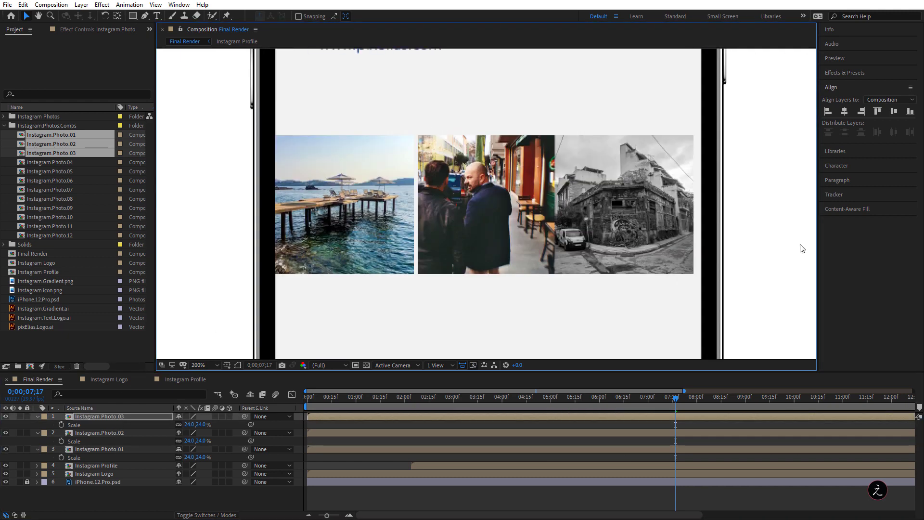
{"action": "key", "text": "Right"}
{"action": "key", "text": "Right"}
{"action": "key", "text": "Right"}
{"action": "key", "text": "Right"}
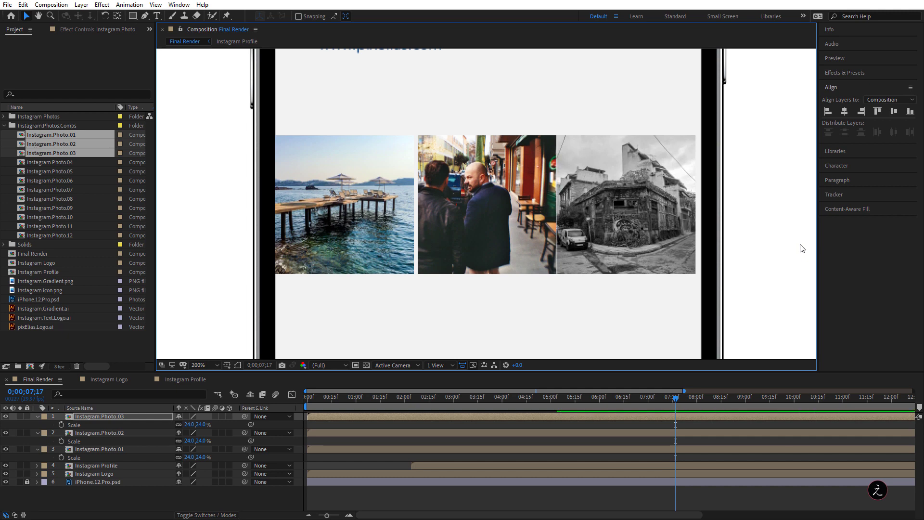
{"action": "key", "text": "Right"}
{"action": "key", "text": "Right"}
{"action": "key", "text": "Right"}
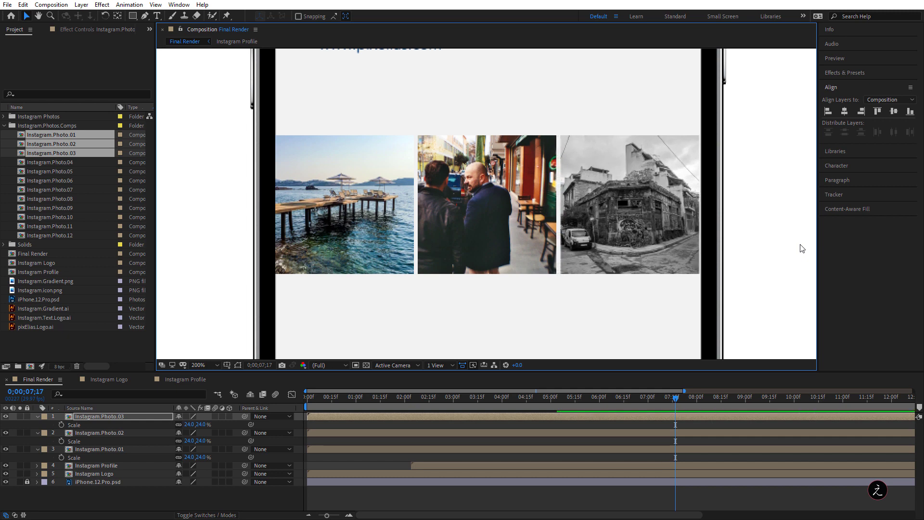
{"action": "key", "text": "Right"}
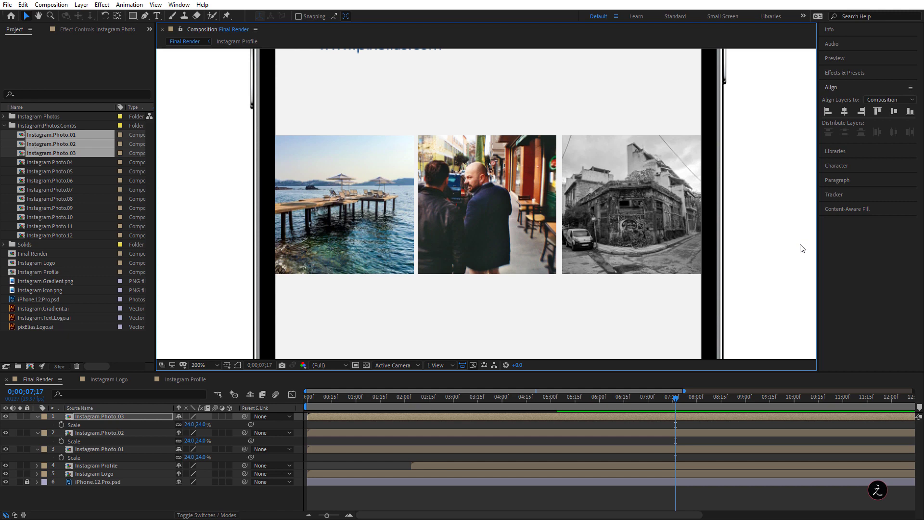
- Distribute the three photo layers evenly across the row and align their top edges to the selection
{"action": "left_click_drag", "start_coordinate": [350, 96], "coordinate": [630, 183]}
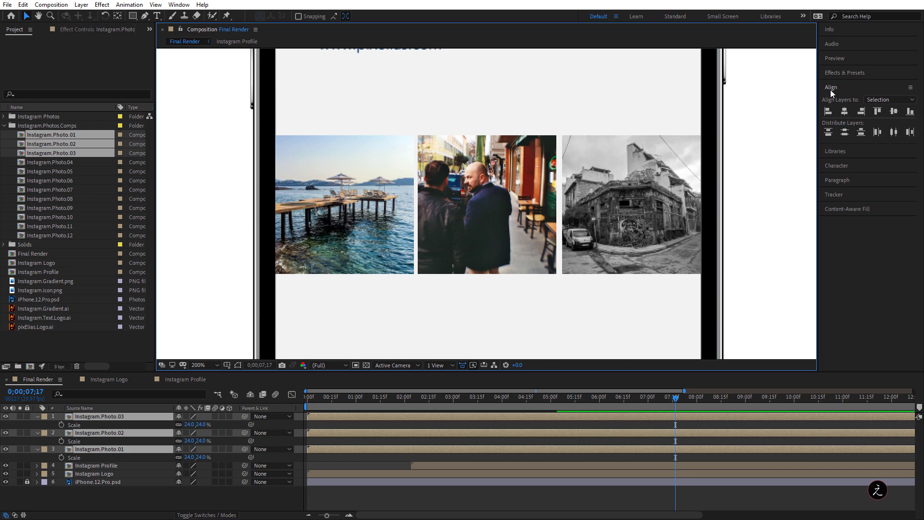
{"action": "left_click", "coordinate": [844, 135]}
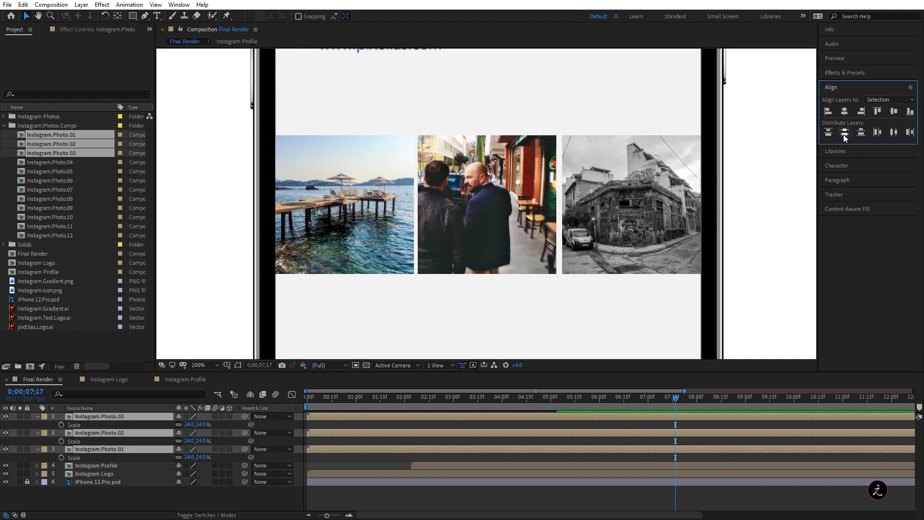
{"action": "left_click", "coordinate": [897, 133]}
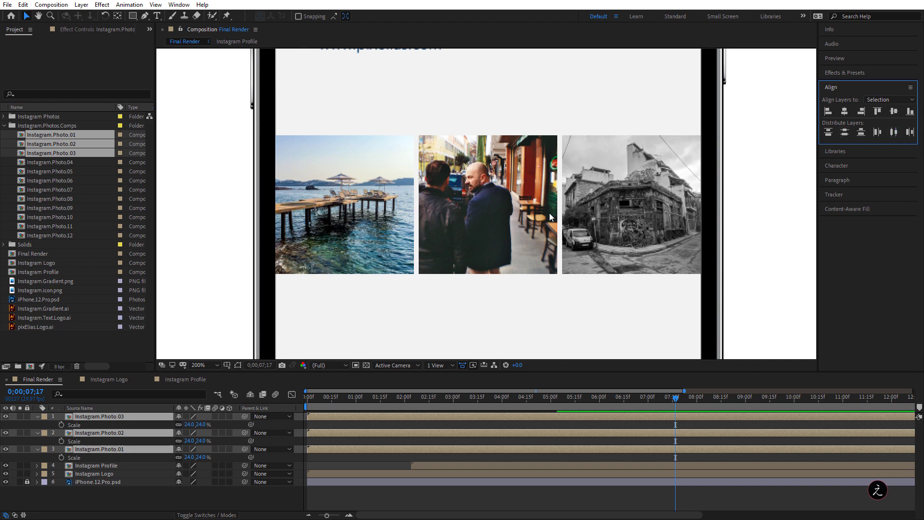
{"action": "left_click", "coordinate": [878, 109]}
{"action": "scroll", "coordinate": [471, 240], "scroll_direction": "down", "scroll_amount": 1}
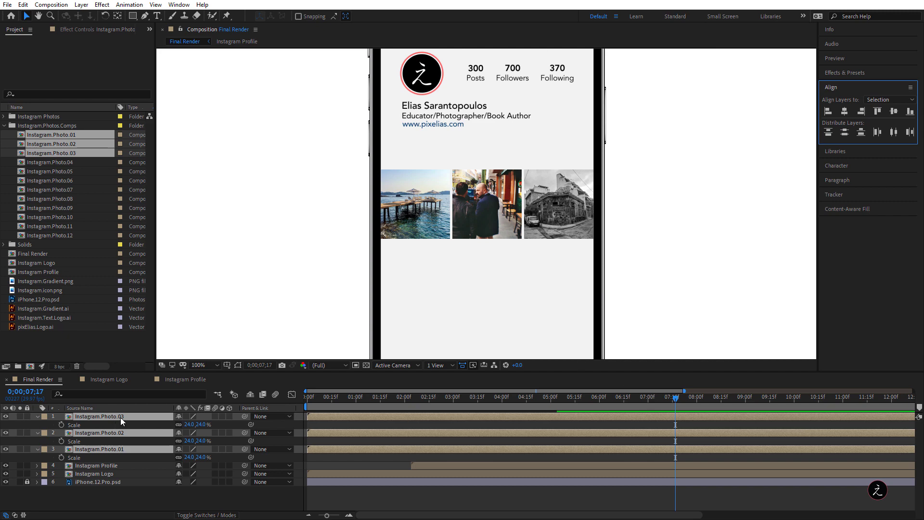
- Collapse the three photo layers' Scale properties and shift the layers together in time to start at about 0;00;05;04
{"action": "key", "text": "s"}
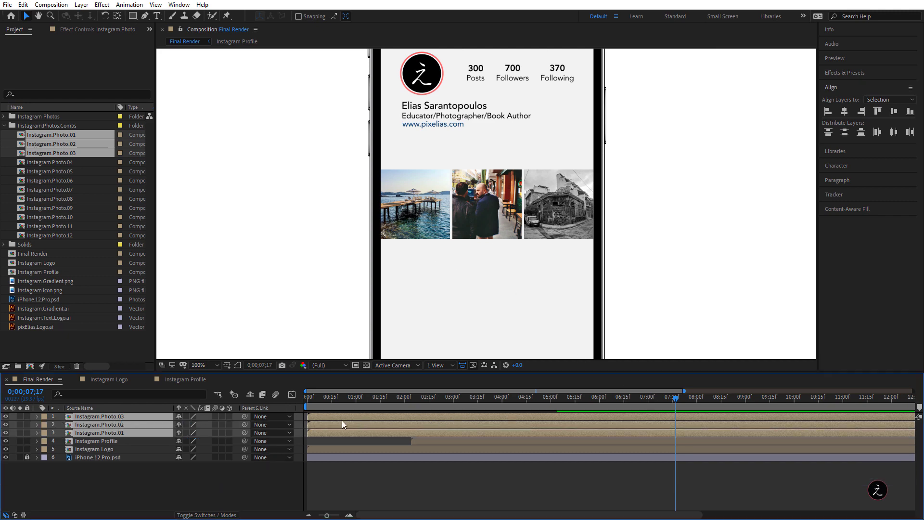
{"action": "left_click_drag", "start_coordinate": [349, 417], "coordinate": [651, 415]}
{"action": "left_click_drag", "start_coordinate": [345, 398], "coordinate": [382, 399]}
{"action": "left_click_drag", "start_coordinate": [470, 146], "coordinate": [463, 233]}
{"action": "left_click_drag", "start_coordinate": [377, 397], "coordinate": [556, 394]}
{"action": "left_click_drag", "start_coordinate": [629, 428], "coordinate": [575, 434]}
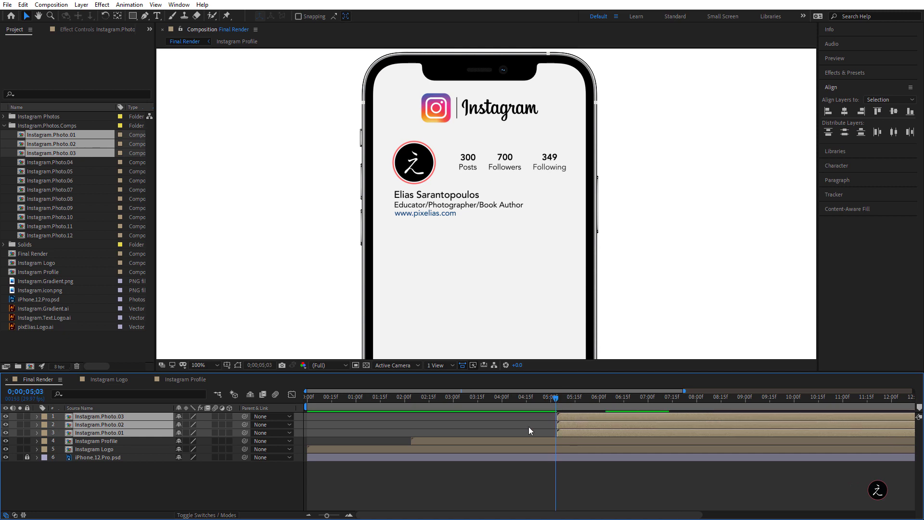
- Stagger the Instagram.Photo.02 and Instagram.Photo.03 layers so each starts about 3 frames after the previous photo, and preview the slide-in
{"action": "left_click", "coordinate": [529, 426]}
{"action": "left_click", "coordinate": [569, 423]}
{"action": "left_click_drag", "start_coordinate": [566, 417], "coordinate": [517, 397]}
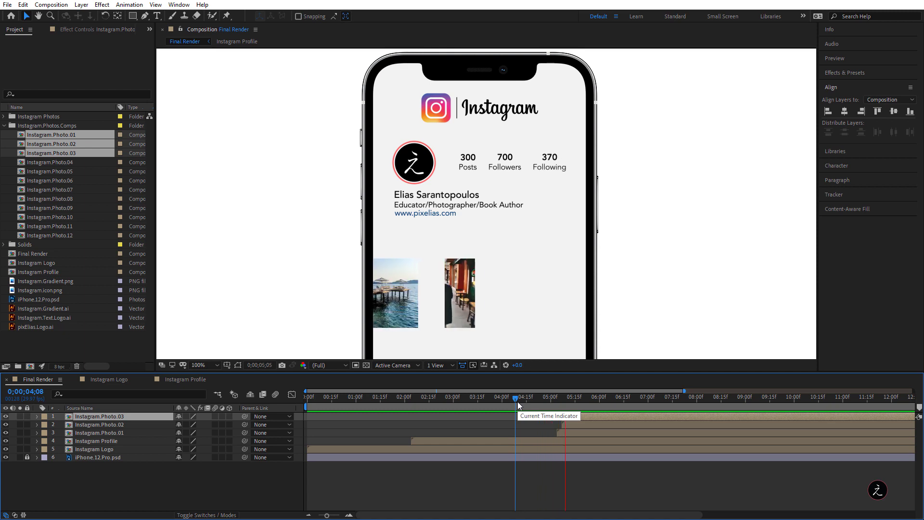
{"action": "key", "text": "space"}
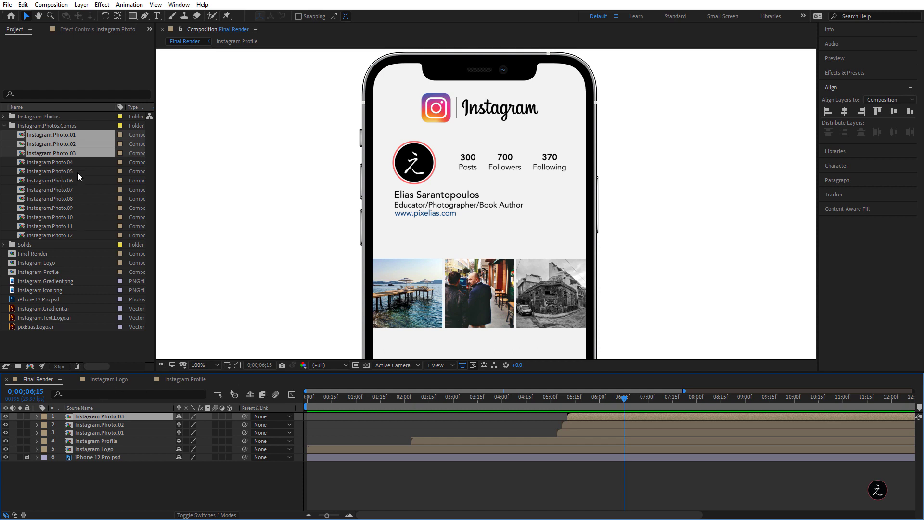
- Open the Instagram.Photo.01 composition, enable motion blur for its photo layer and the composition, and preview the motion
{"action": "left_click", "coordinate": [90, 485]}
{"action": "left_click", "coordinate": [57, 134]}
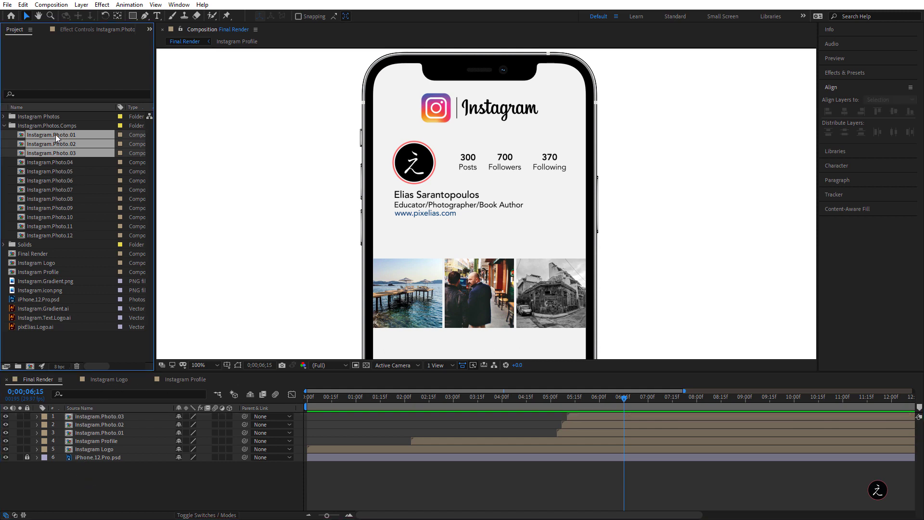
{"action": "left_click", "coordinate": [51, 134]}
{"action": "double_click", "coordinate": [51, 134]}
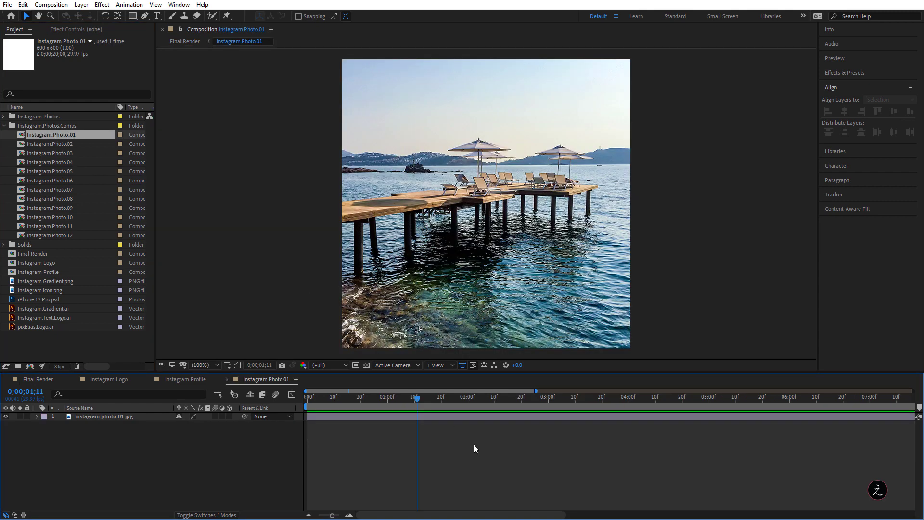
{"action": "left_click_drag", "start_coordinate": [418, 398], "coordinate": [319, 398]}
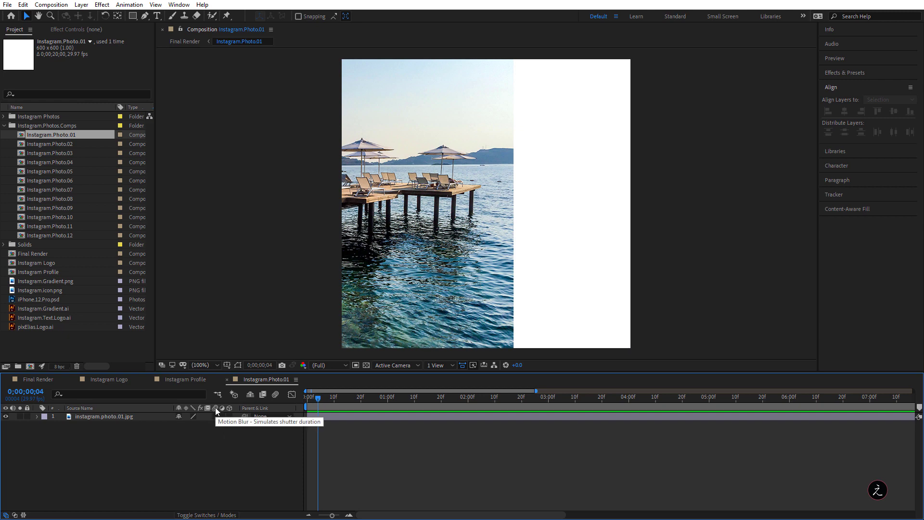
{"action": "left_click", "coordinate": [214, 515]}
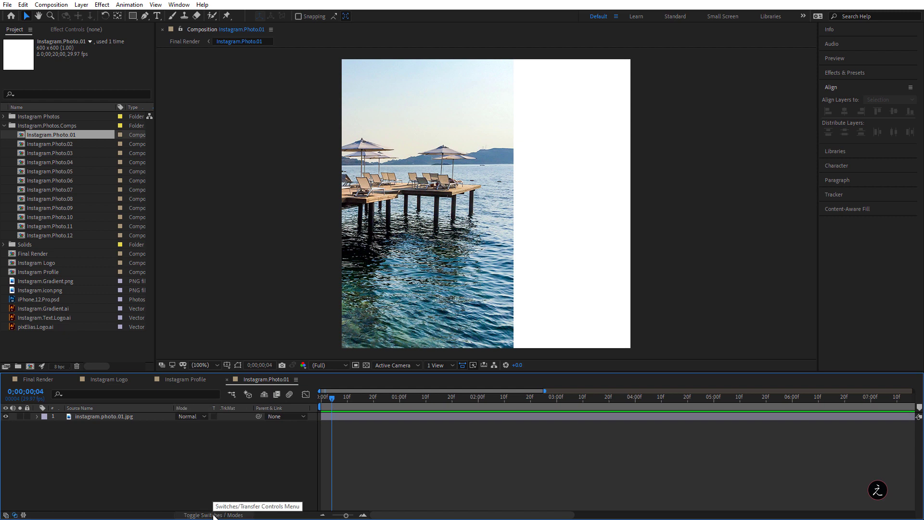
{"action": "left_click", "coordinate": [214, 515]}
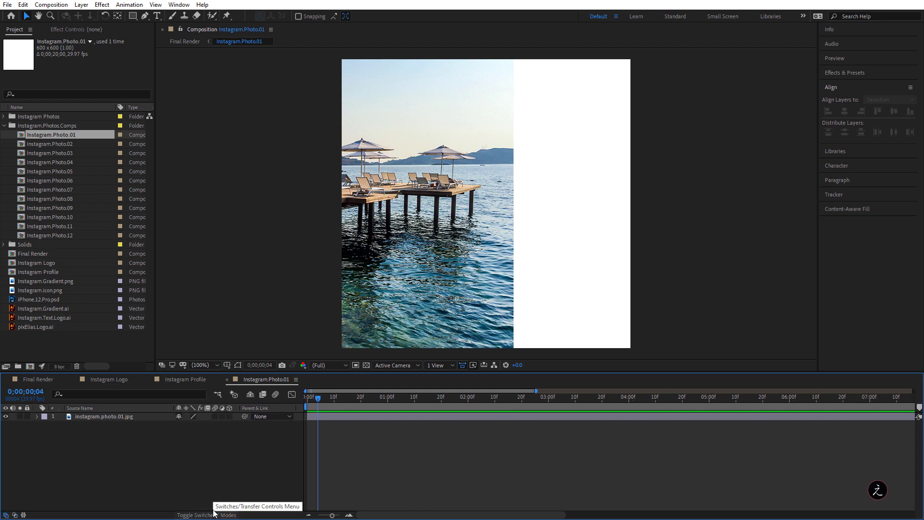
{"action": "left_click", "coordinate": [215, 416]}
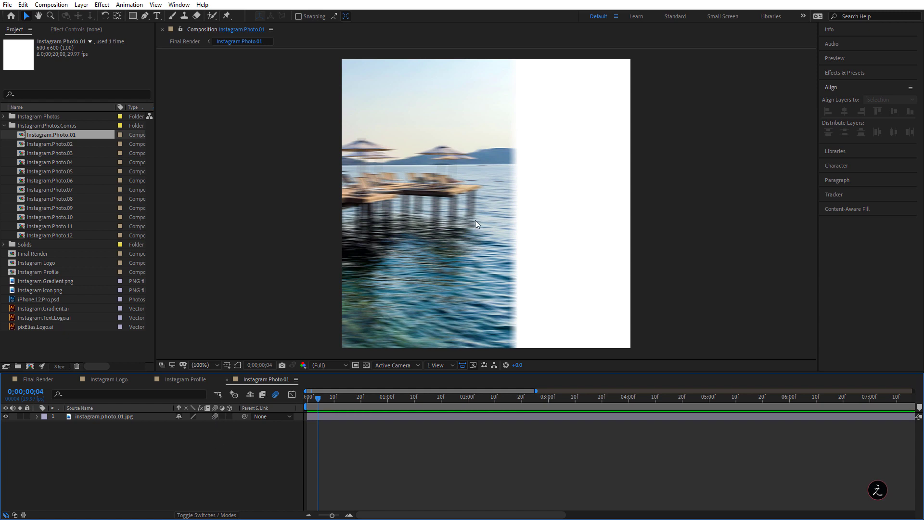
{"action": "left_click_drag", "start_coordinate": [318, 397], "coordinate": [307, 397]}
{"action": "key", "text": "space"}
{"action": "key", "text": "space"}
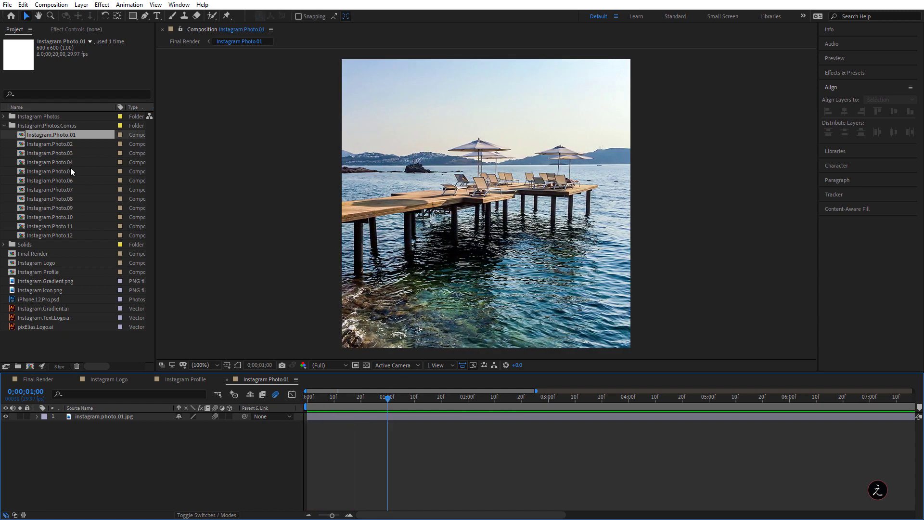
- Enable motion blur for the photo layers in Instagram.Photo.02 and Instagram.Photo.03, and return to Final Render
{"action": "double_click", "coordinate": [58, 143]}
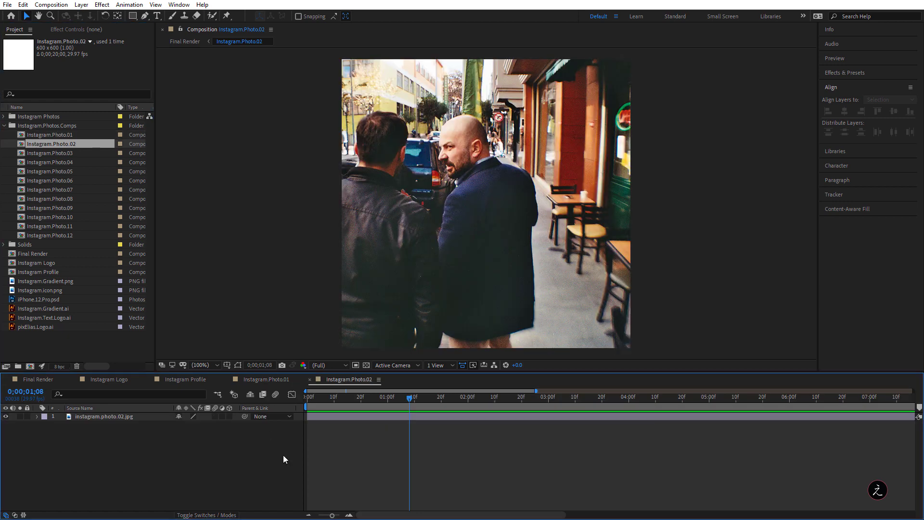
{"action": "left_click", "coordinate": [215, 416]}
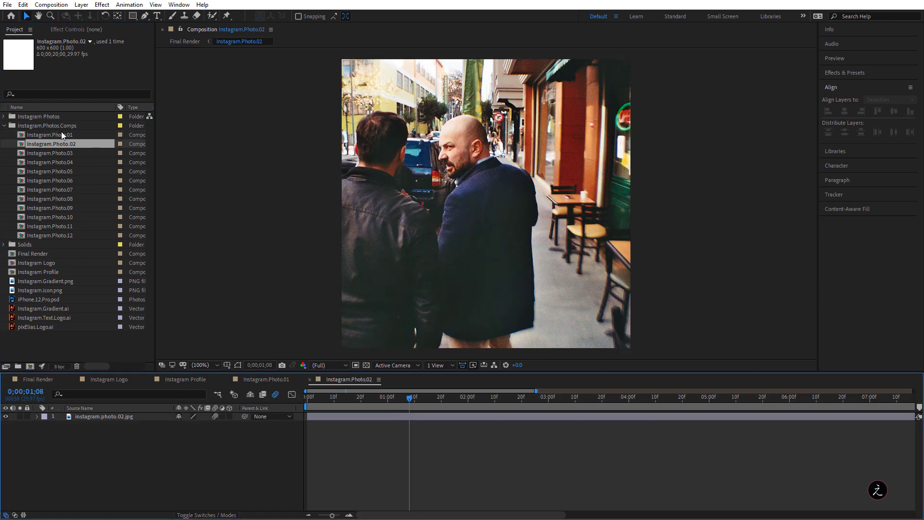
{"action": "left_click", "coordinate": [62, 150]}
{"action": "double_click", "coordinate": [62, 151]}
{"action": "left_click", "coordinate": [215, 417]}
{"action": "left_click", "coordinate": [39, 380]}
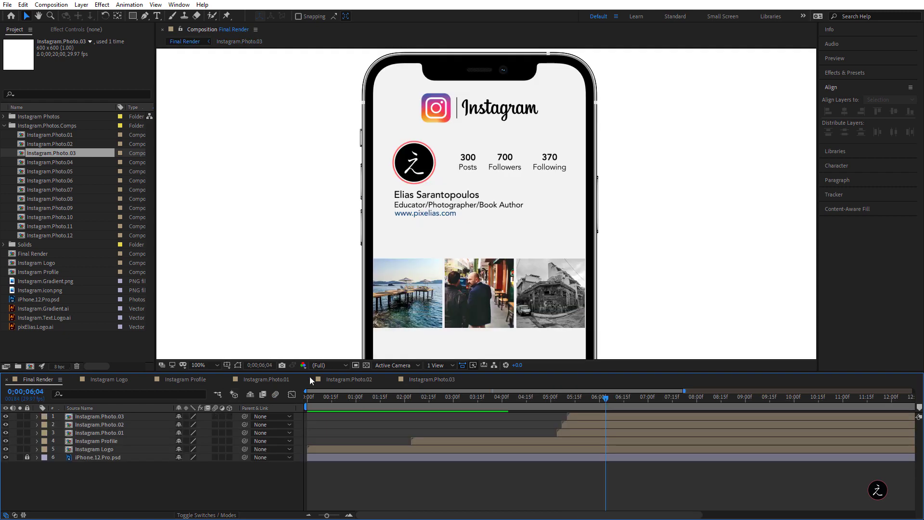
- Preview the Final Render section where the three photos slide in with motion blur
{"action": "left_click_drag", "start_coordinate": [605, 397], "coordinate": [475, 399]}
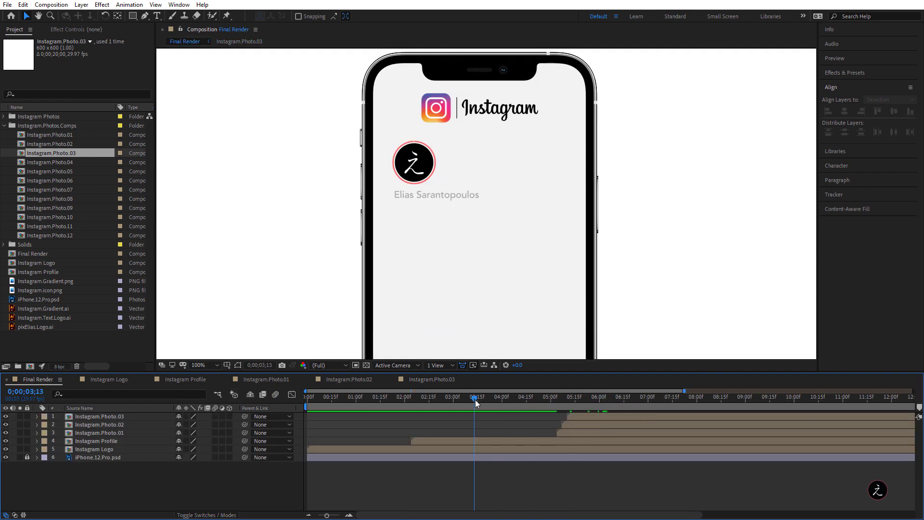
{"action": "key", "text": "space"}
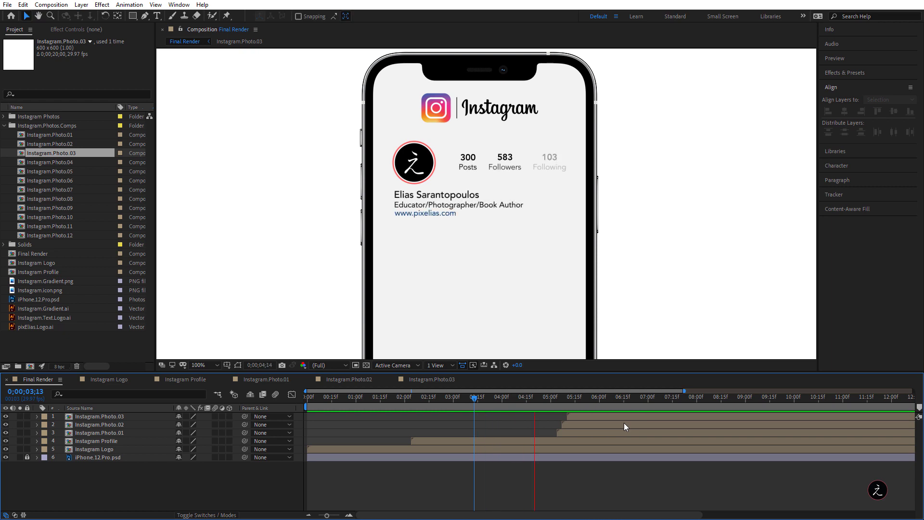
{"action": "left_click_drag", "start_coordinate": [598, 400], "coordinate": [540, 400]}
{"action": "key", "text": "space"}
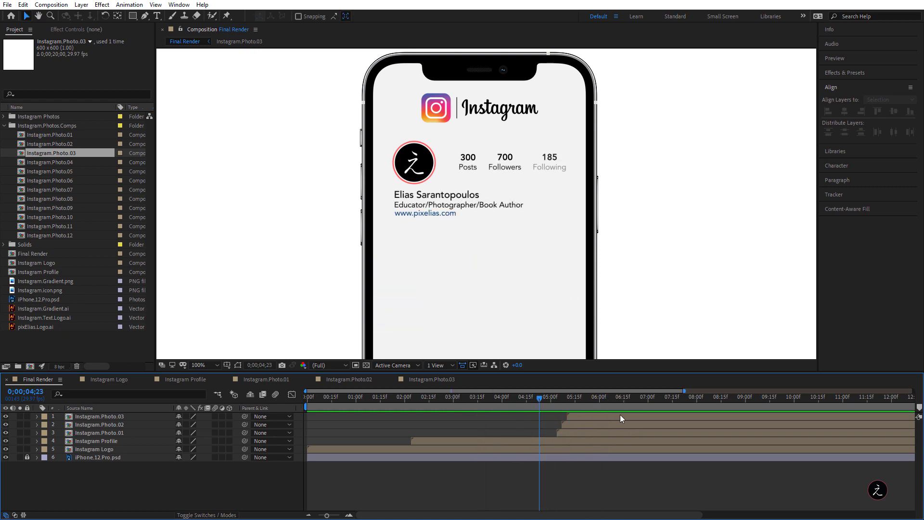
{"action": "key", "text": "space"}
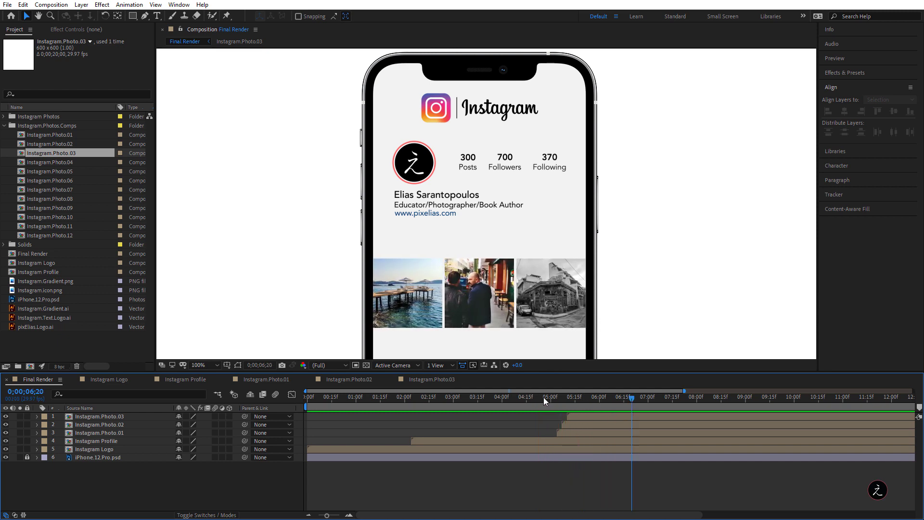
{"action": "left_click_drag", "start_coordinate": [631, 399], "coordinate": [551, 401]}
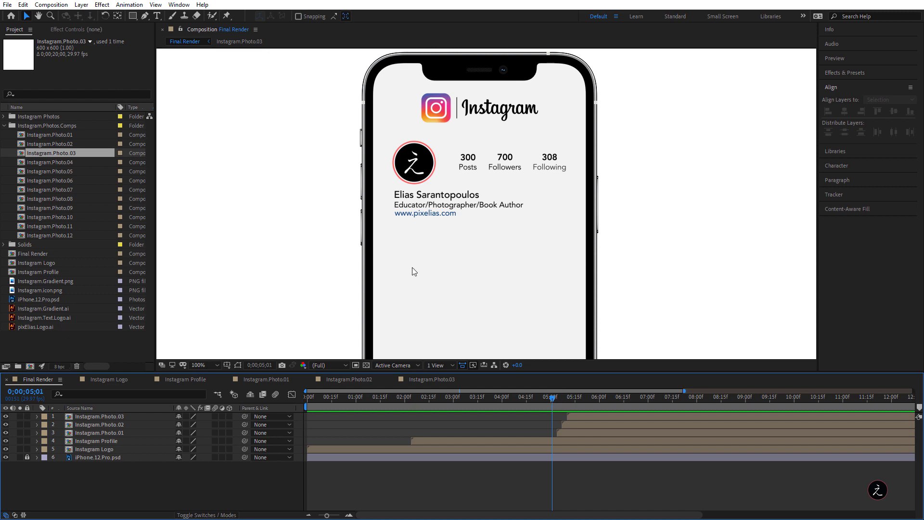
- Fit the whole phone in view and play the Final Render animation with the full nine-photo grid
{"action": "key", "text": "shift+slash"}
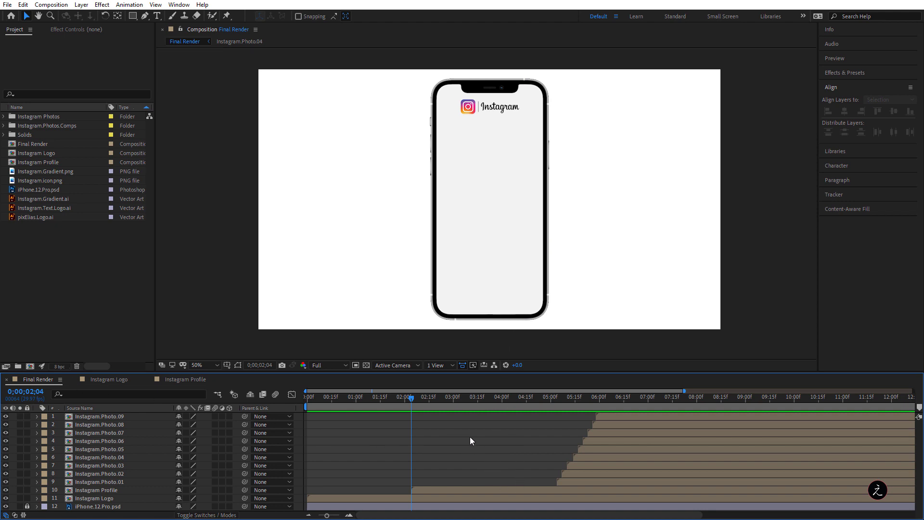
{"action": "key", "text": "space"}
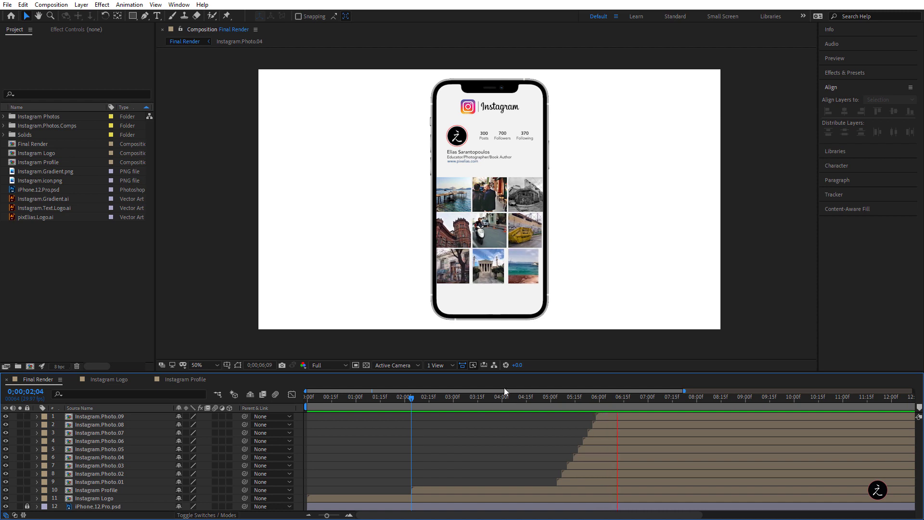
{"action": "key", "text": "space"}
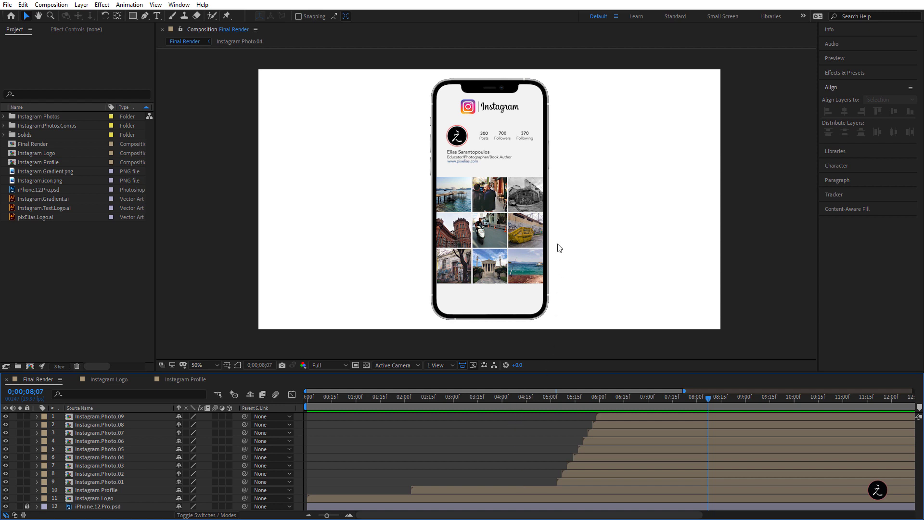
- Delay all layers from Instagram Logo to Instagram.Photo.09 together by about 26 frames, and unlock and select the iPhone.12.Pro.psd layer
{"action": "left_click", "coordinate": [102, 499]}
{"action": "left_click", "coordinate": [141, 416], "text": "shift"}
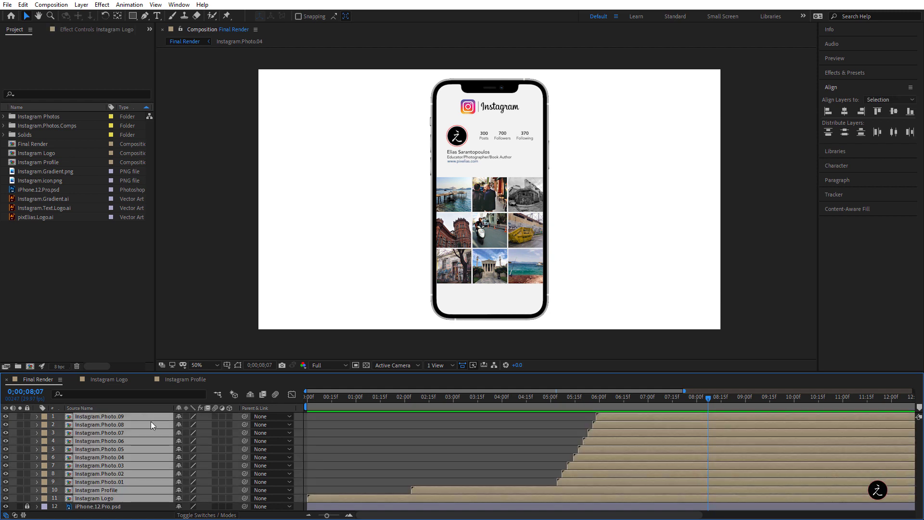
{"action": "left_click_drag", "start_coordinate": [322, 498], "coordinate": [356, 500]}
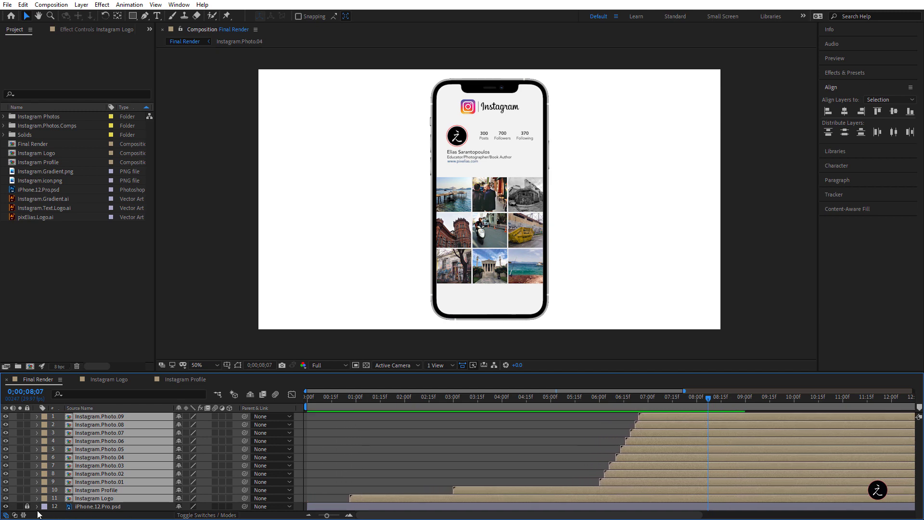
{"action": "left_click", "coordinate": [98, 507]}
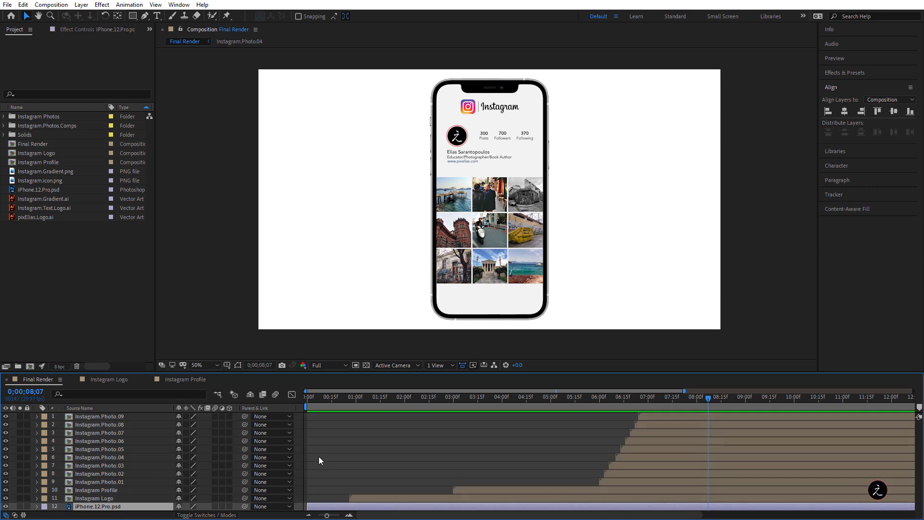
- Animate the iPhone.12.Pro.psd Position rising from 960, 1602 at the start to 960, 540 at 0;00;00;25, and preview it
{"action": "key", "text": "p"}
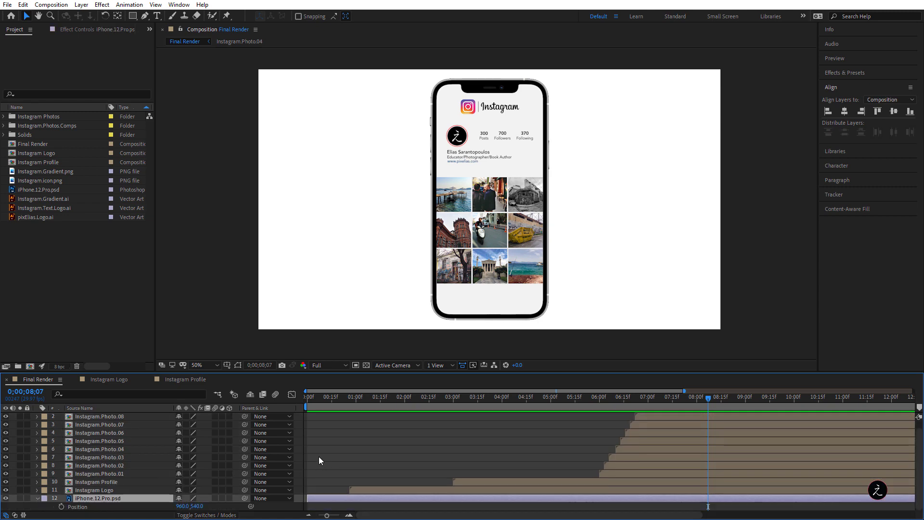
{"action": "left_click_drag", "start_coordinate": [710, 398], "coordinate": [299, 394]}
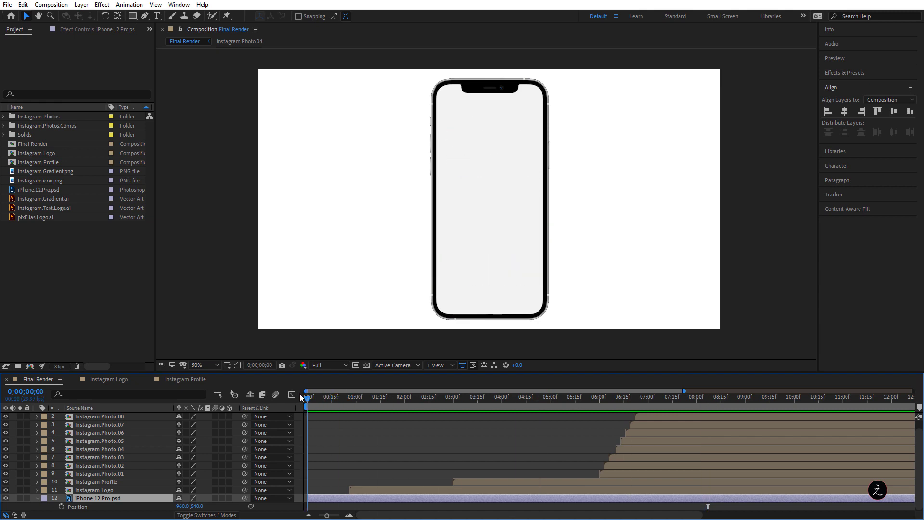
{"action": "left_click", "coordinate": [61, 506]}
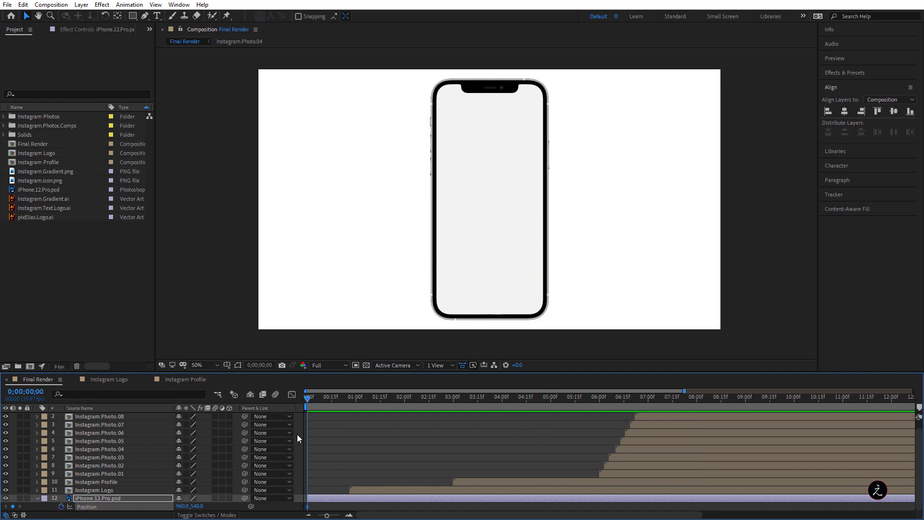
{"action": "left_click_drag", "start_coordinate": [308, 398], "coordinate": [348, 402]}
{"action": "left_click", "coordinate": [13, 506]}
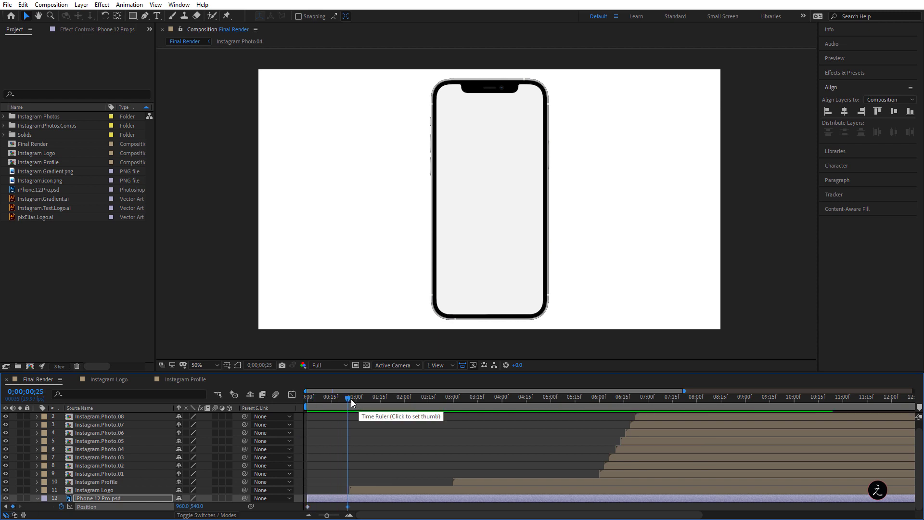
{"action": "left_click_drag", "start_coordinate": [348, 399], "coordinate": [272, 396]}
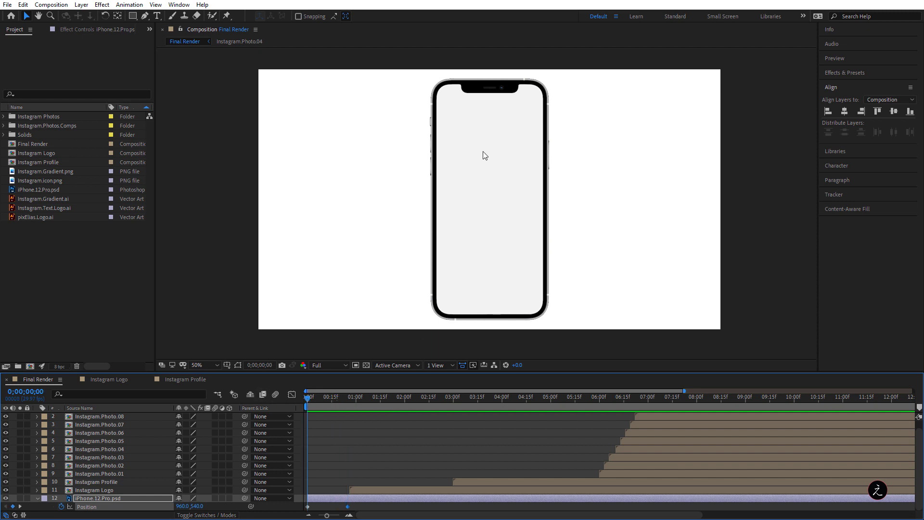
{"action": "left_click_drag", "start_coordinate": [477, 130], "coordinate": [481, 388]}
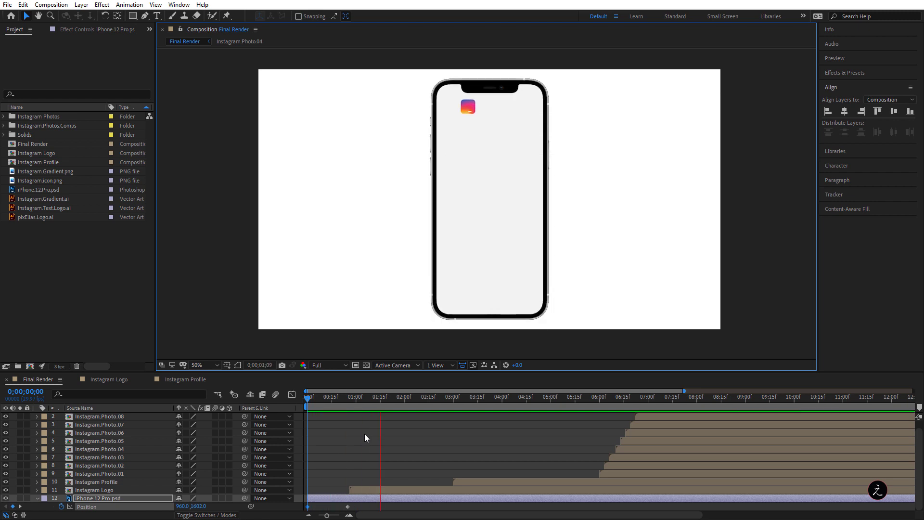
{"action": "key", "text": "space"}
- Apply Easy Ease to both phone Position keyframes in the Graph Editor and set the second keyframe's incoming influence to 70%
{"action": "left_click", "coordinate": [292, 395]}
{"action": "left_click_drag", "start_coordinate": [371, 426], "coordinate": [301, 412]}
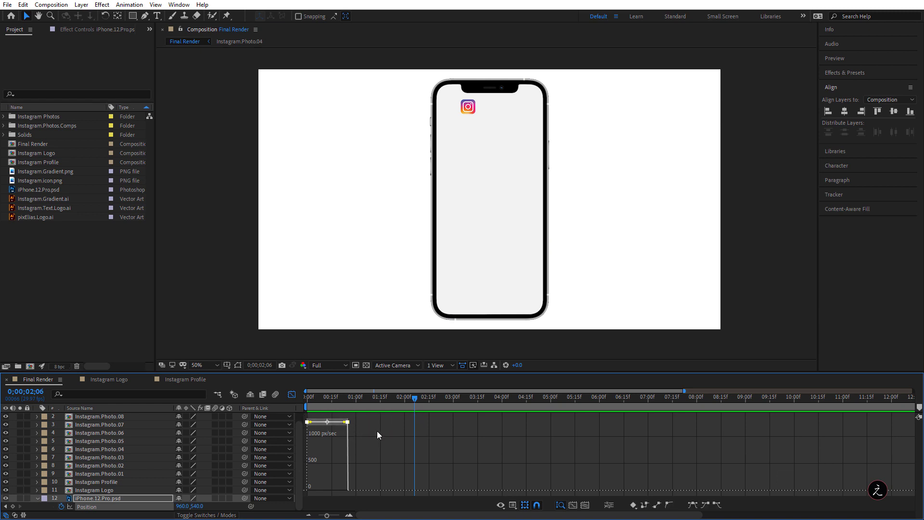
{"action": "left_click", "coordinate": [693, 505]}
{"action": "left_click", "coordinate": [369, 484]}
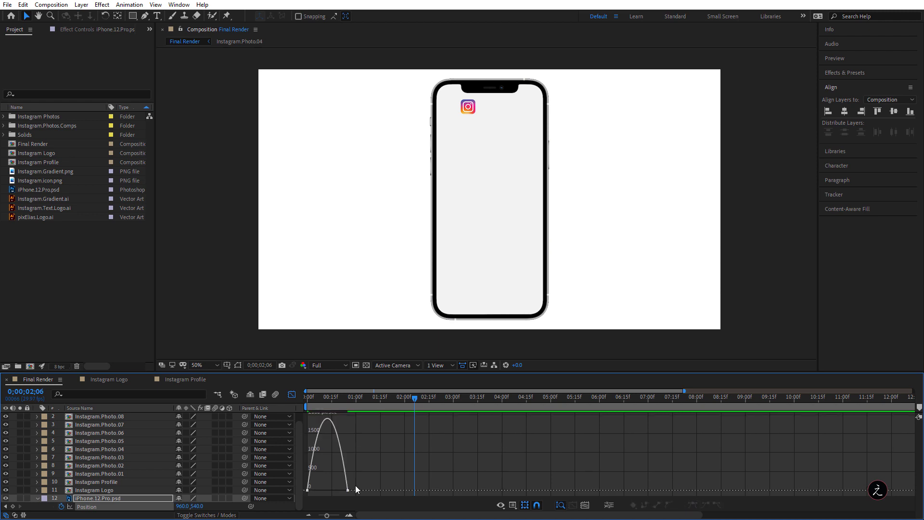
{"action": "double_click", "coordinate": [348, 490]}
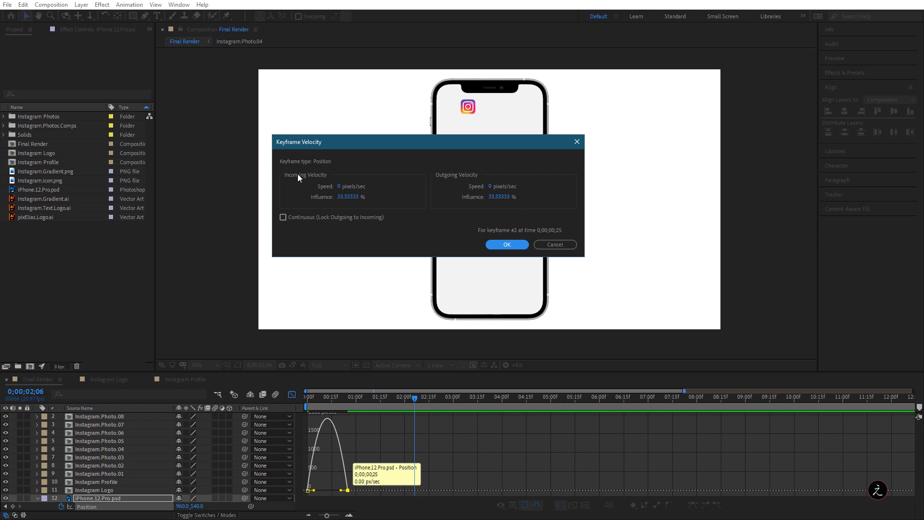
{"action": "left_click", "coordinate": [354, 197]}
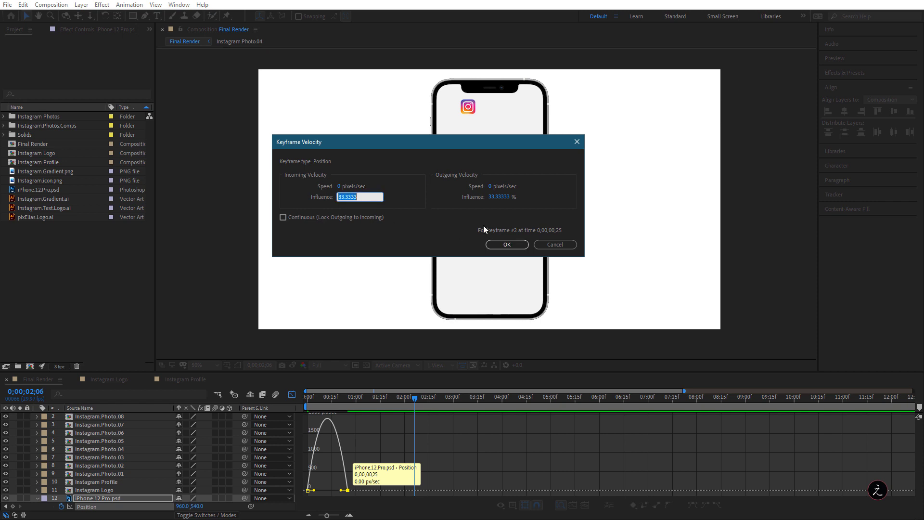
{"action": "type", "text": "70"}
{"action": "key", "text": "Return"}
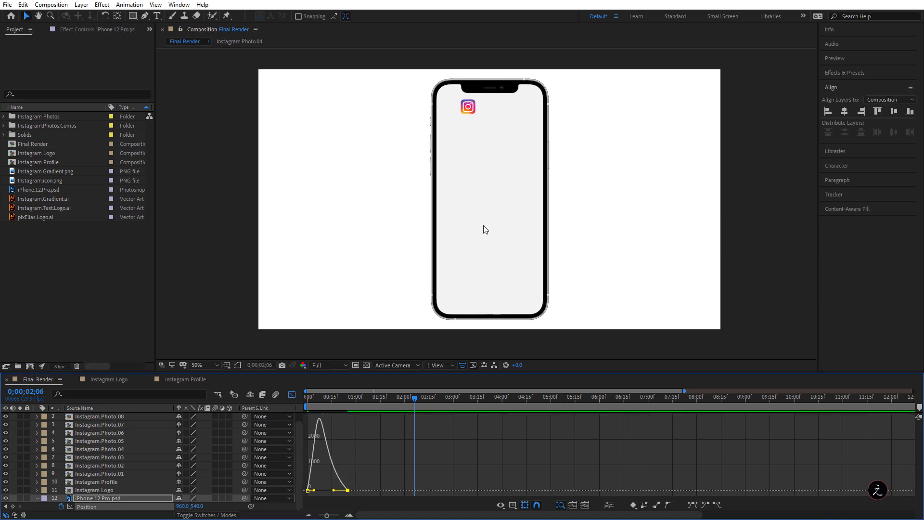
- Set the first phone Position keyframe's outgoing influence to 70% and close the Graph Editor
{"action": "left_click", "coordinate": [308, 490]}
{"action": "key", "text": "ctrl+shift+k"}
{"action": "left_click", "coordinate": [505, 197]}
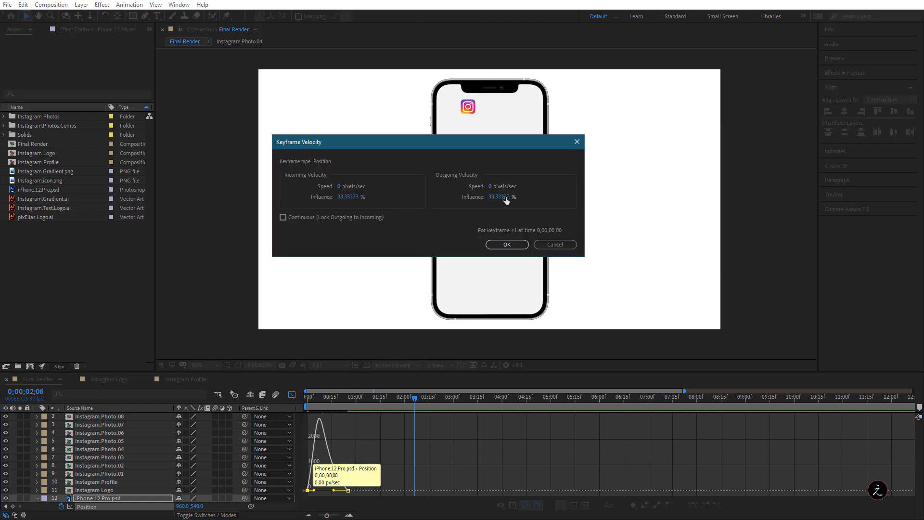
{"action": "type", "text": "70"}
{"action": "key", "text": "Return"}
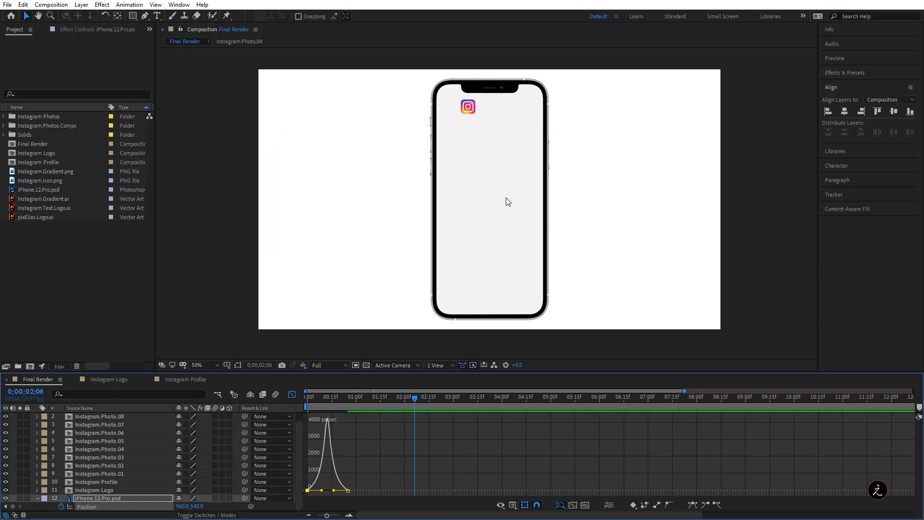
{"action": "left_click", "coordinate": [292, 395]}
- Play the Final Render animation from the start to review the phone's eased entrance and the following elements
{"action": "key", "text": "Home"}
{"action": "key", "text": "space"}
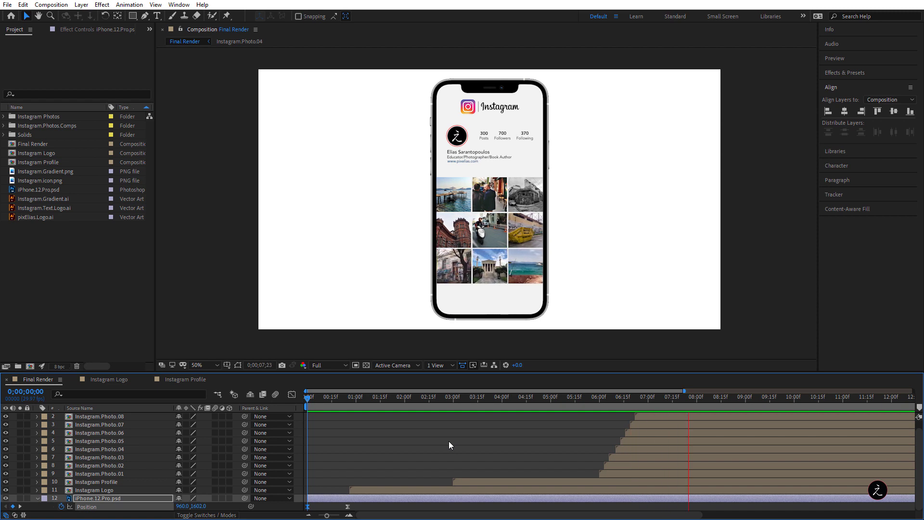
{"action": "key", "text": "space"}
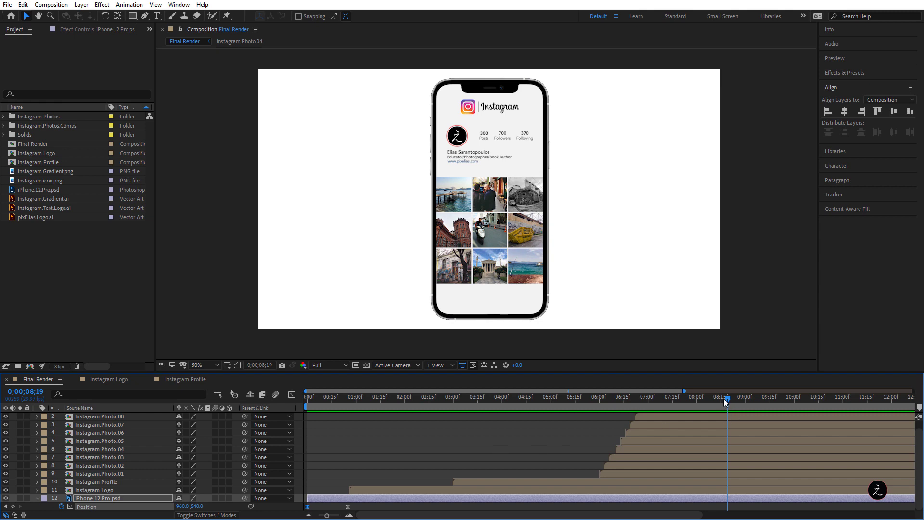
- End the work area at 0;00;07;22, trim the Final Render composition to it, and play the trimmed animation
{"action": "left_click_drag", "start_coordinate": [709, 398], "coordinate": [790, 403]}
{"action": "left_click_drag", "start_coordinate": [881, 403], "coordinate": [684, 400]}
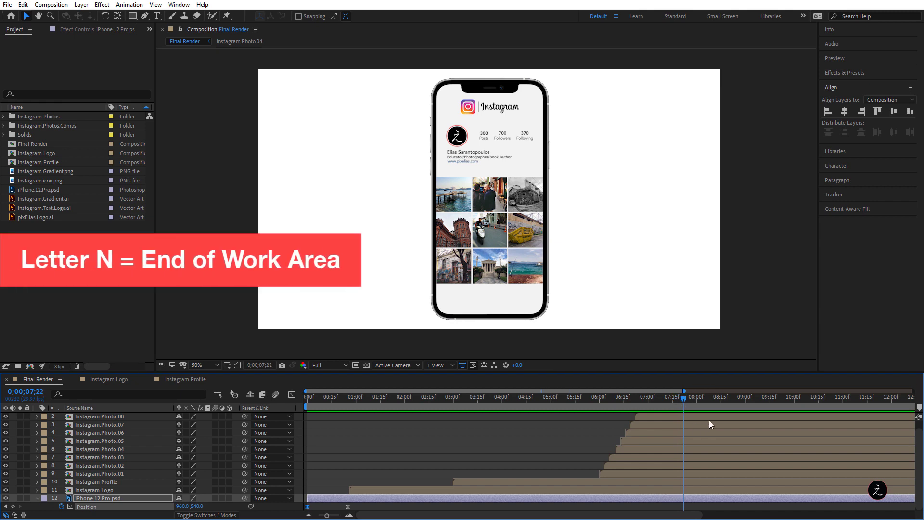
{"action": "key", "text": "n"}
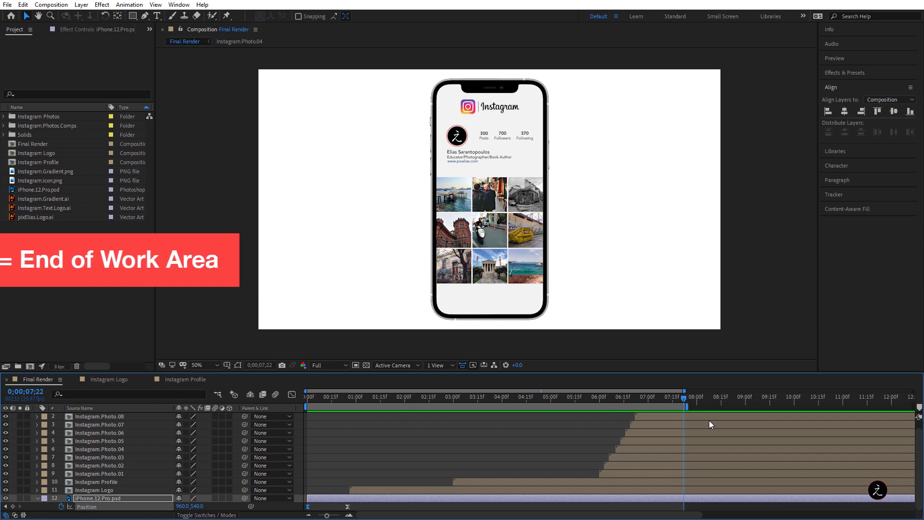
{"action": "right_click", "coordinate": [643, 406]}
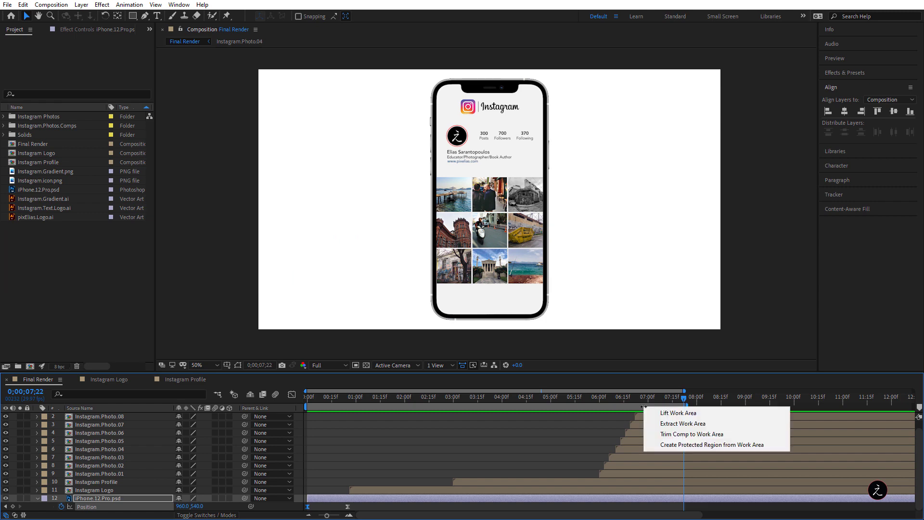
{"action": "left_click", "coordinate": [655, 435]}
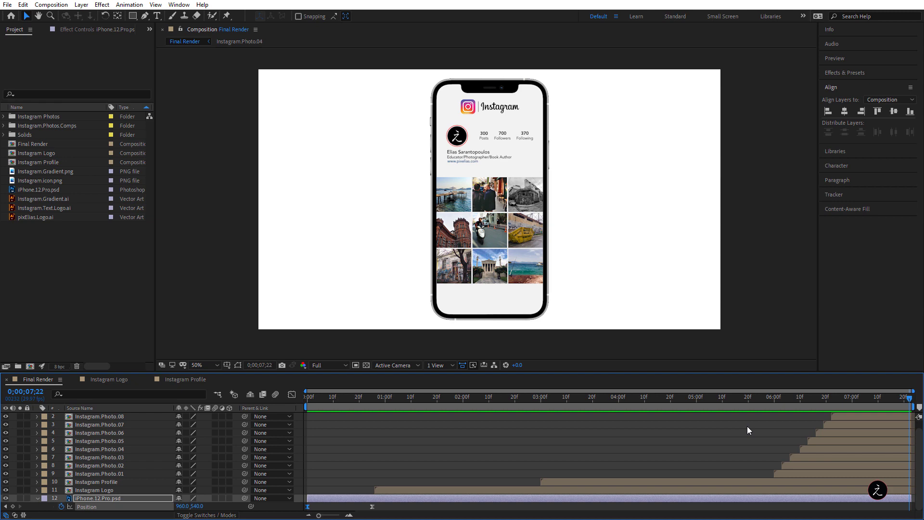
{"action": "key", "text": "space"}
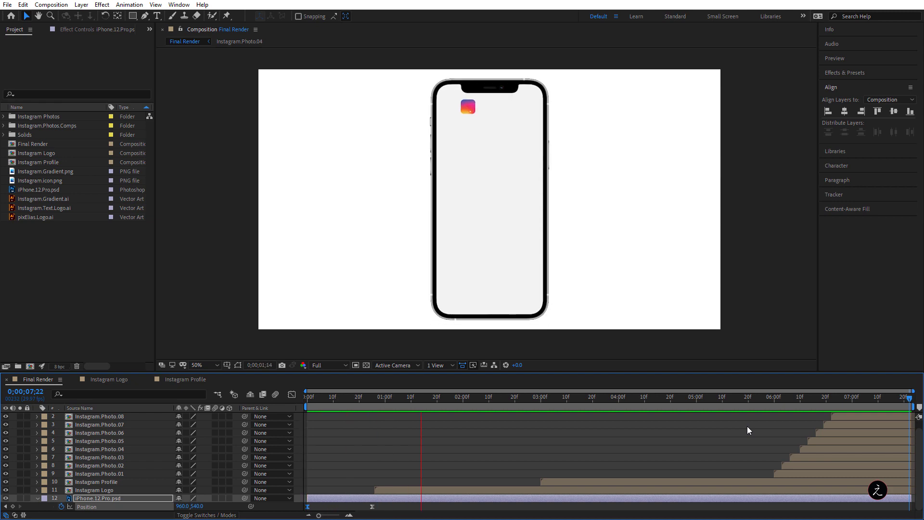